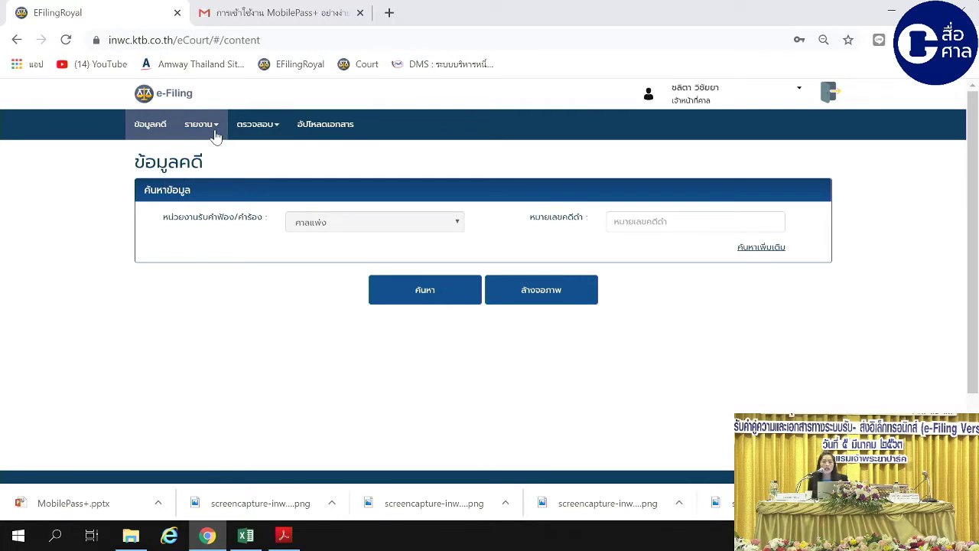
- Open the case filing summary report (รายงานสรุปการยื่นคดี) from the performance follow-up reports
click(216, 134)
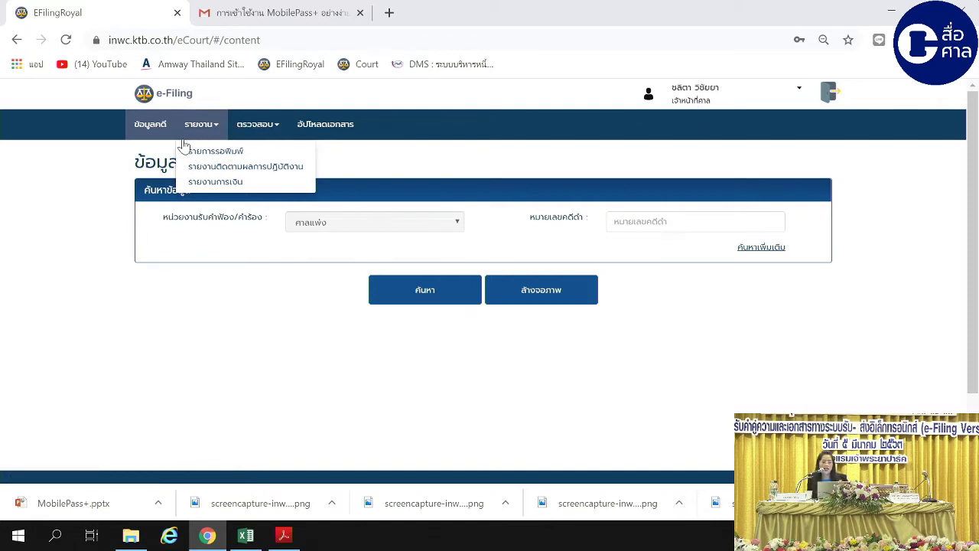
click(255, 175)
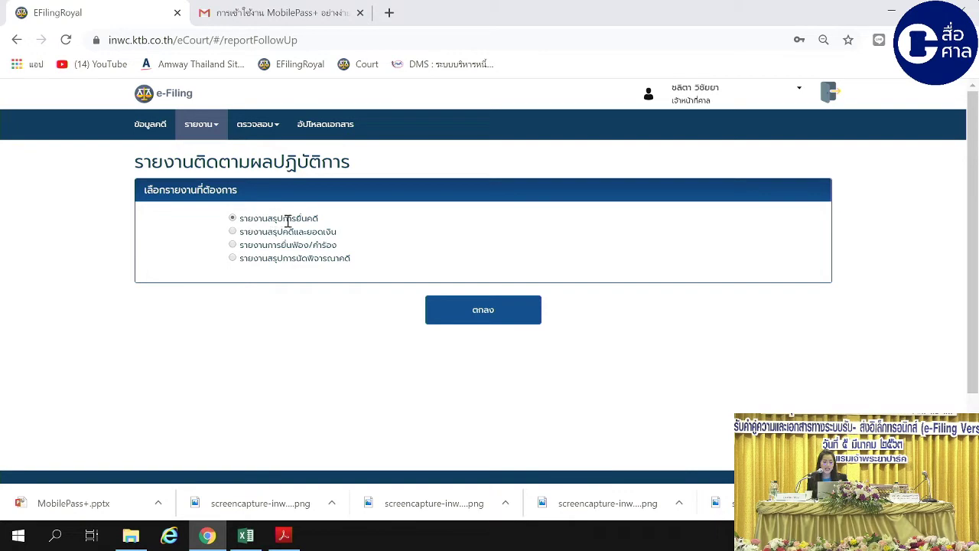
click(463, 320)
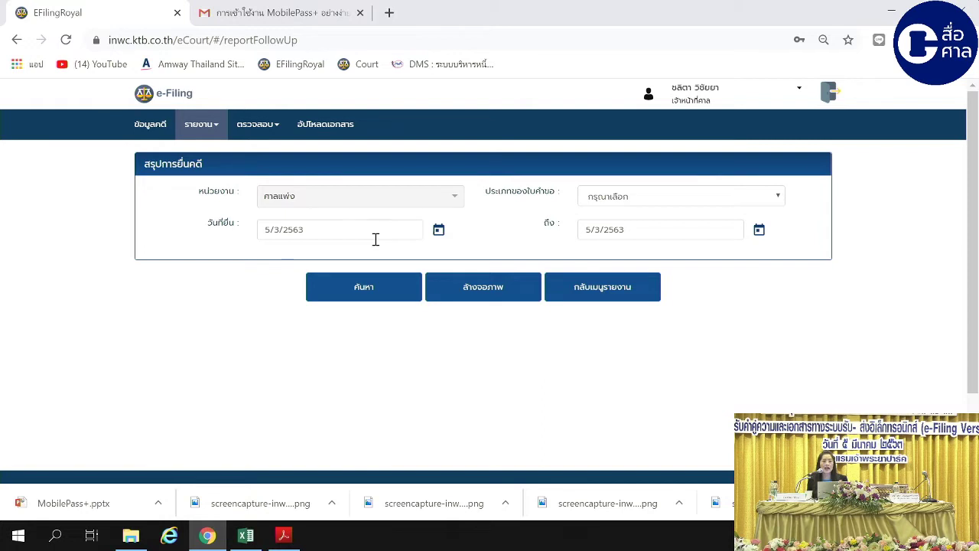
- Search the case filing summary for filing dates from 1/2/2563 to 29/2/2563
click(437, 231)
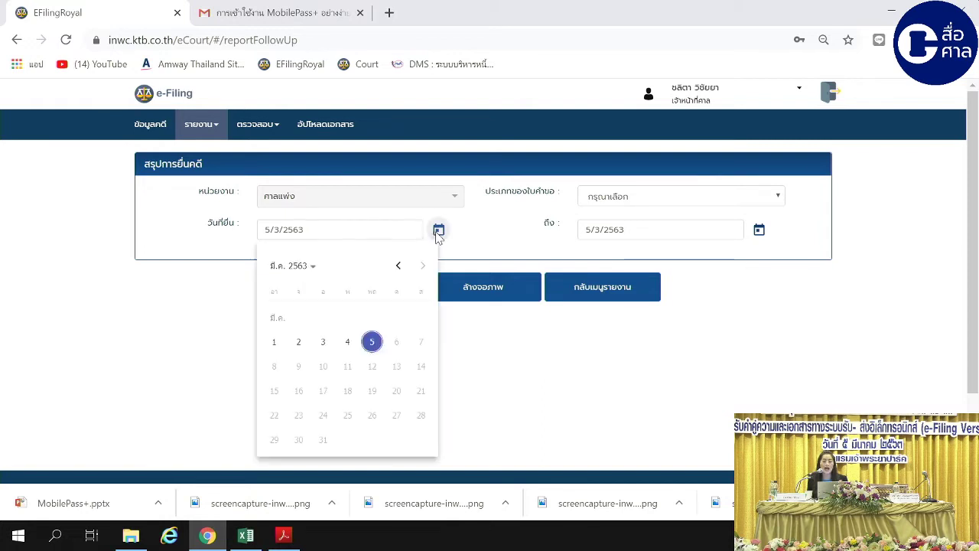
click(398, 268)
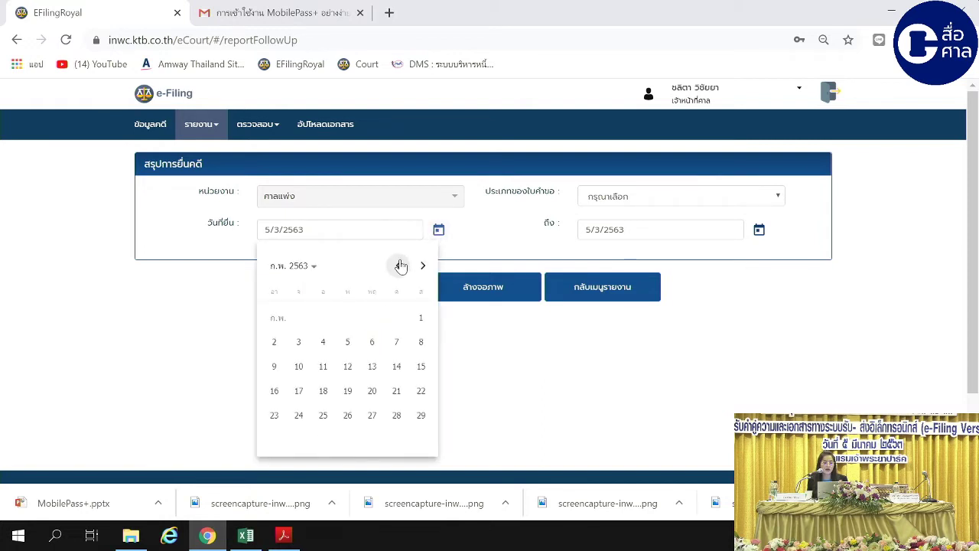
click(420, 319)
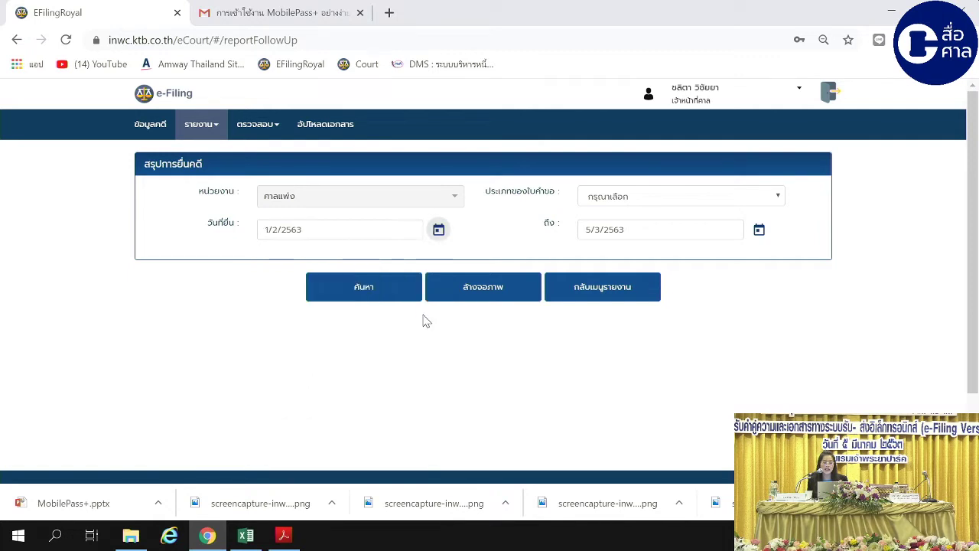
click(758, 231)
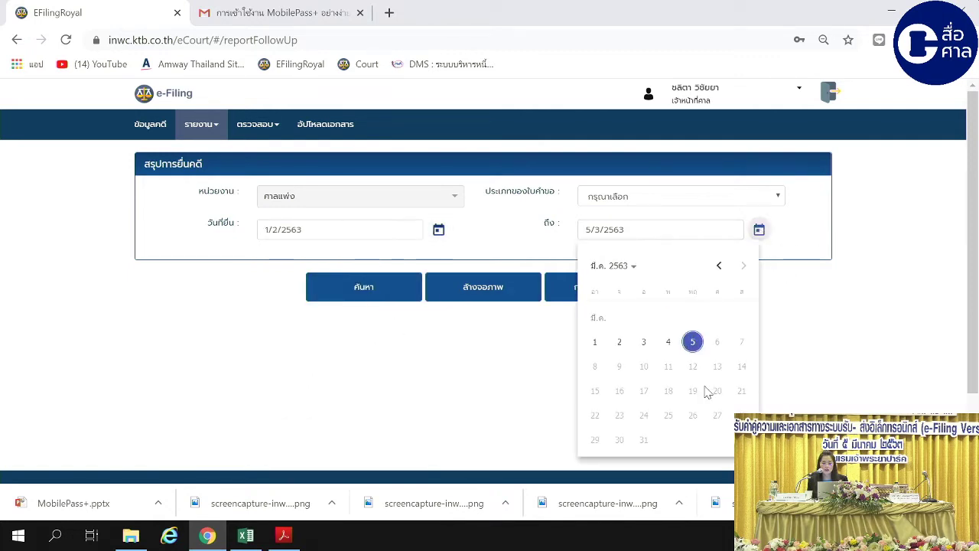
click(717, 266)
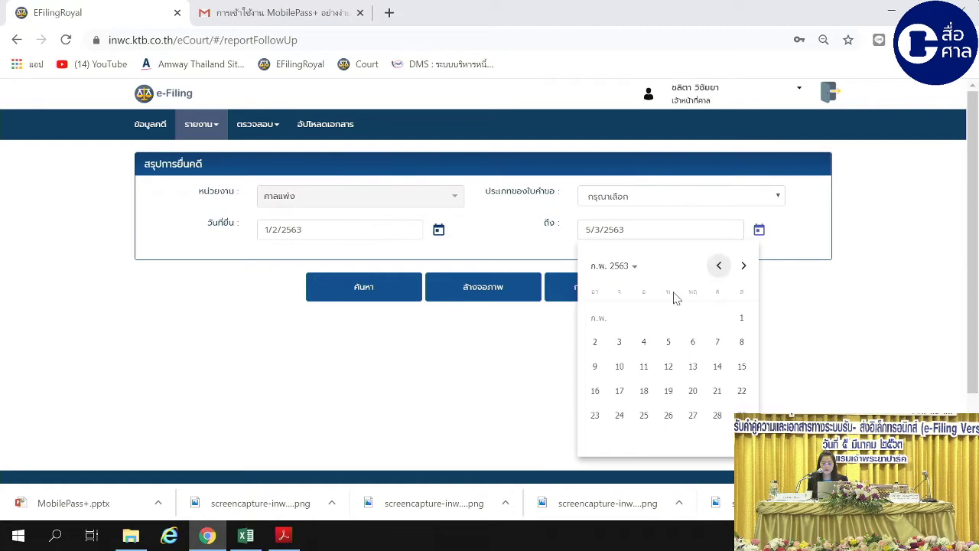
click(741, 414)
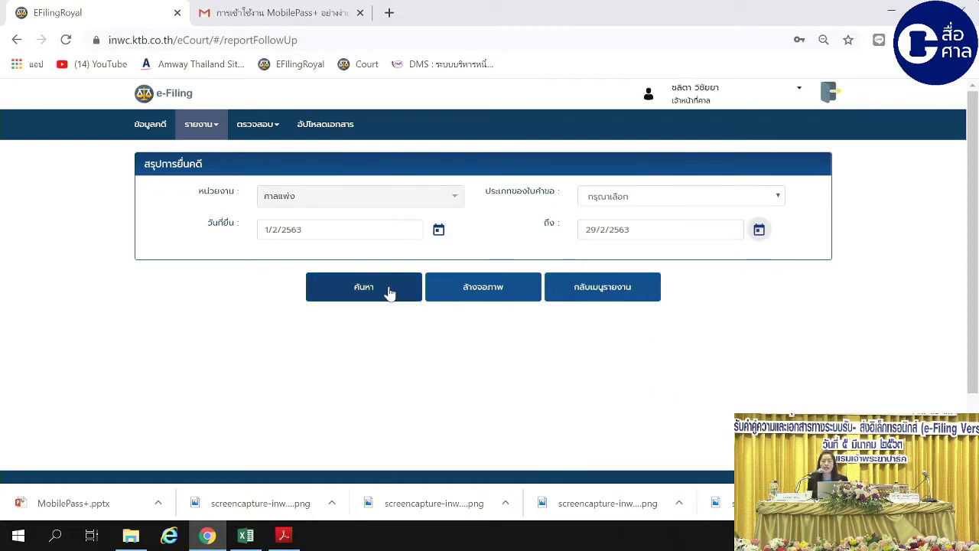
click(388, 292)
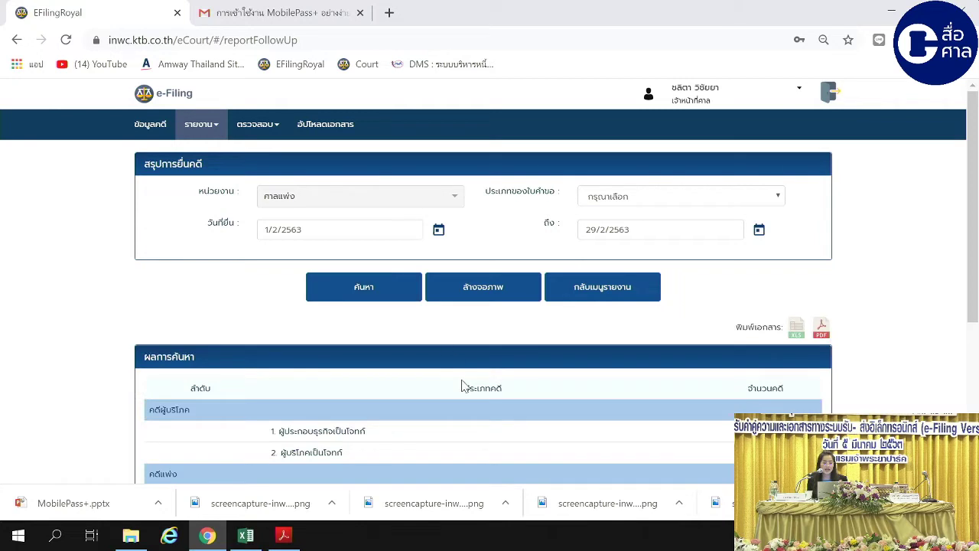
- Review the case counts by case type and generate the filing summary as a PDF document
scroll(465, 386, down, 1)
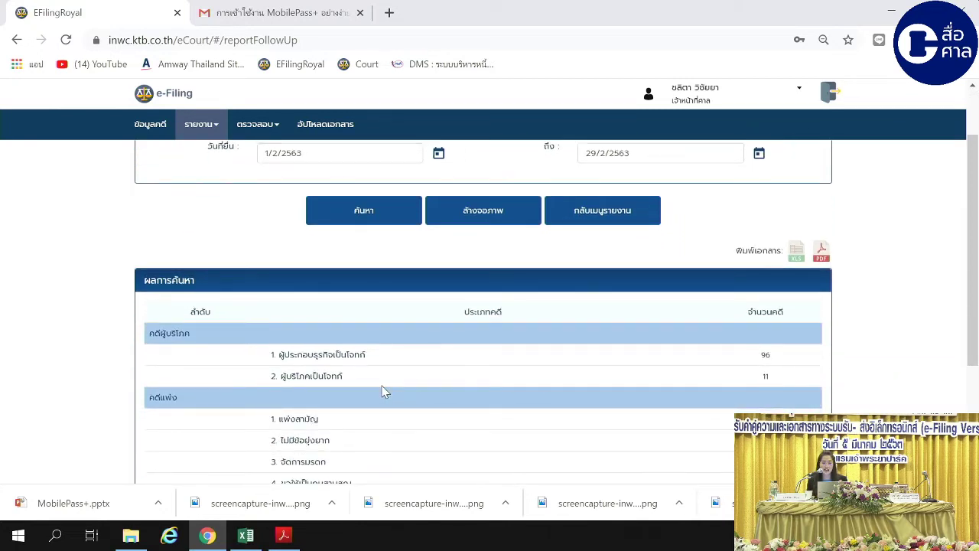
scroll(321, 398, down, 2)
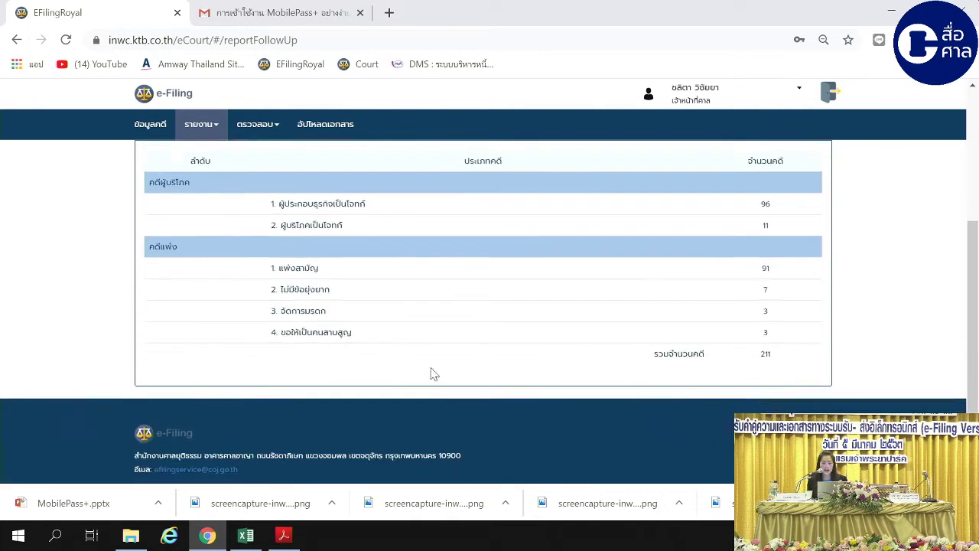
scroll(663, 406, up, 1)
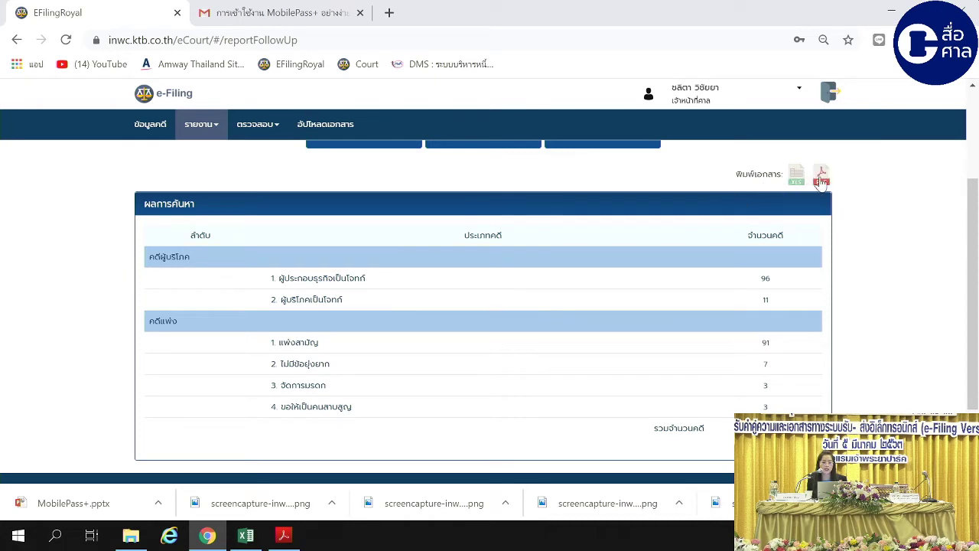
scroll(839, 243, up, 1)
click(821, 249)
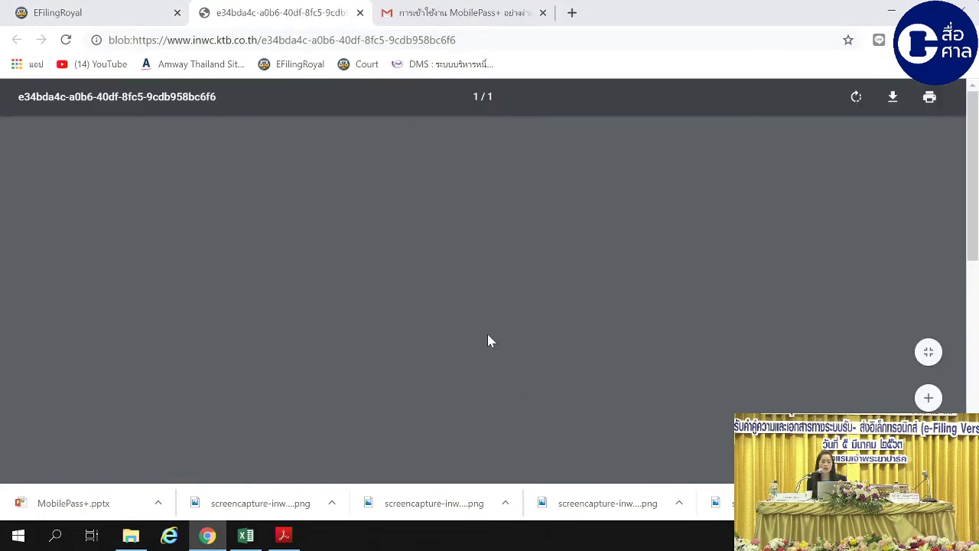
- Examine the PDF report from its case type table down to the retrieval details at the page's end
scroll(594, 314, down, 6)
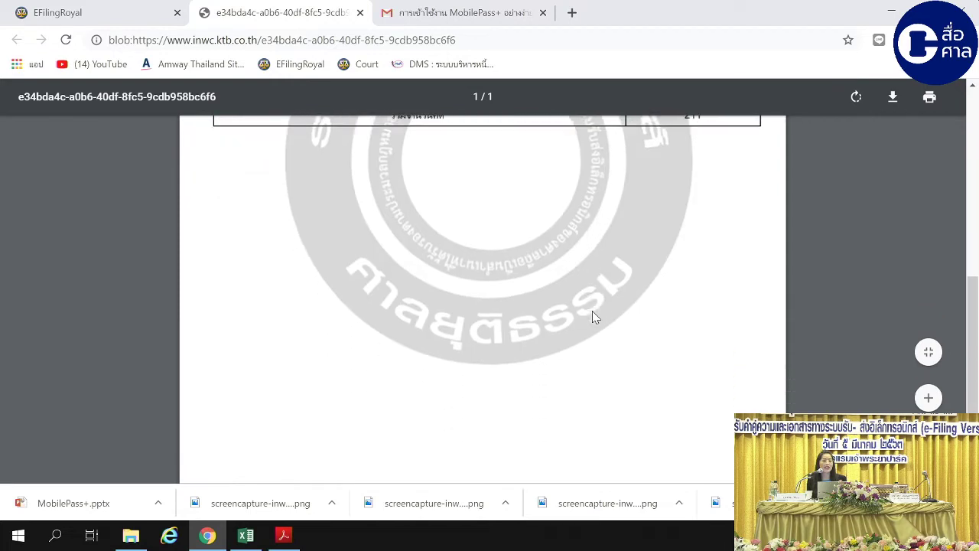
scroll(600, 298, up, 3)
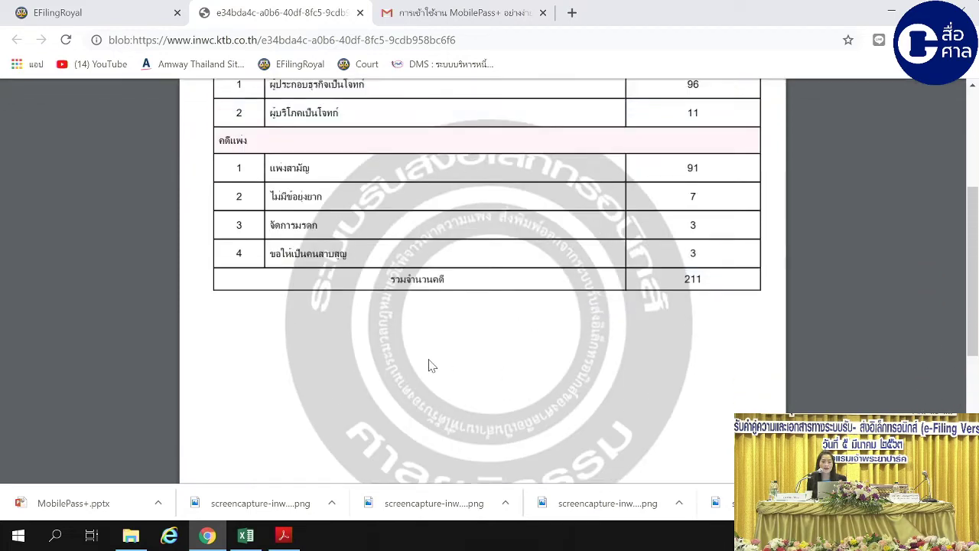
scroll(451, 364, down, 5)
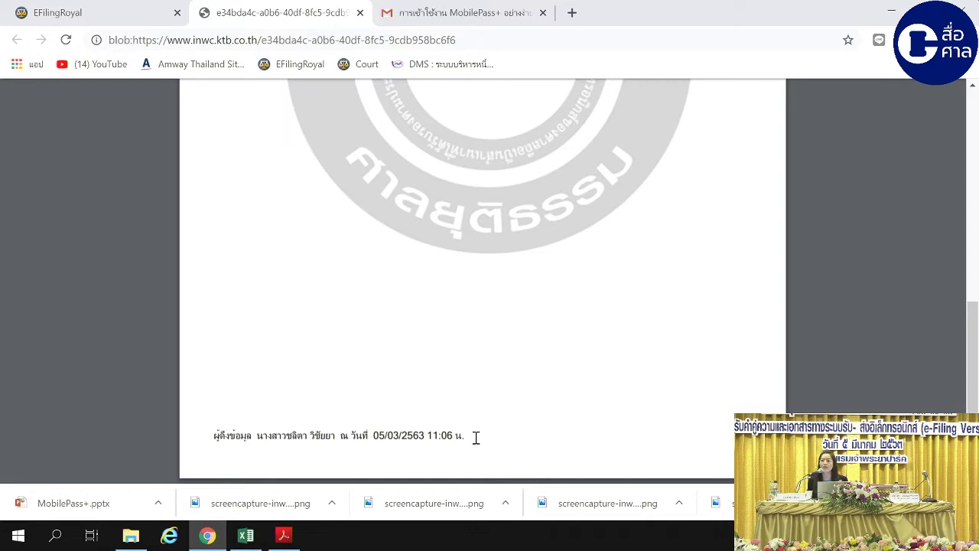
scroll(536, 406, up, 5)
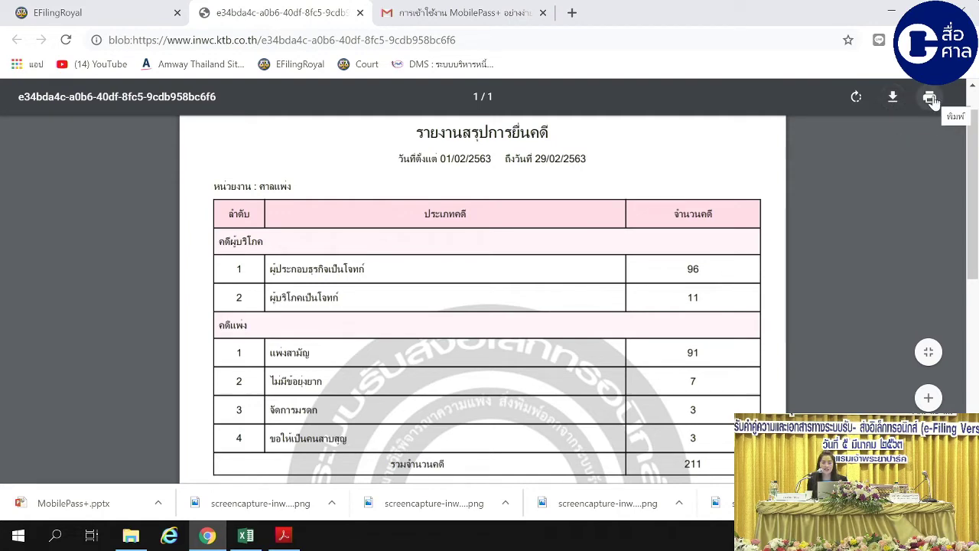
- Return from the PDF to the e-Filing home page and switch the account role to judge (ผู้พิพากษา)
click(119, 16)
scroll(227, 198, down, 5)
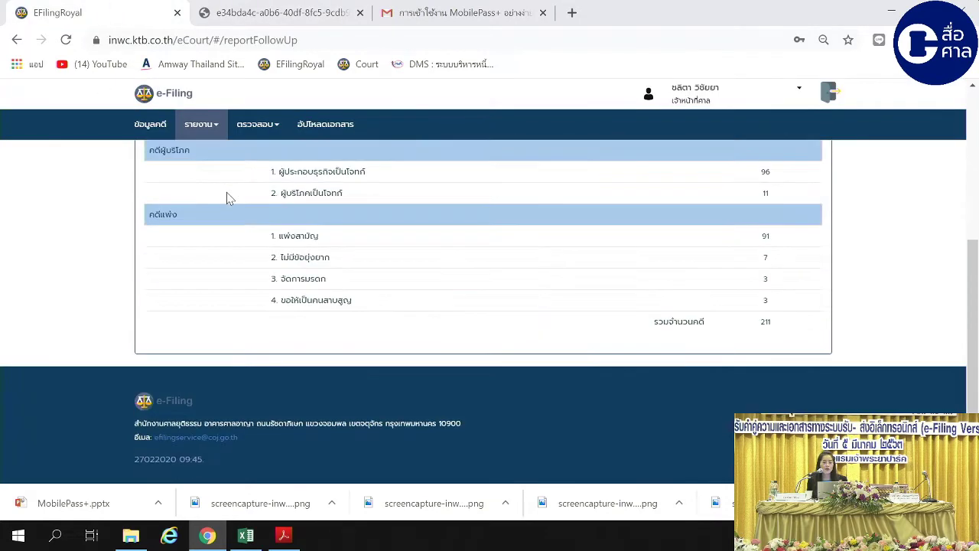
scroll(226, 198, up, 3)
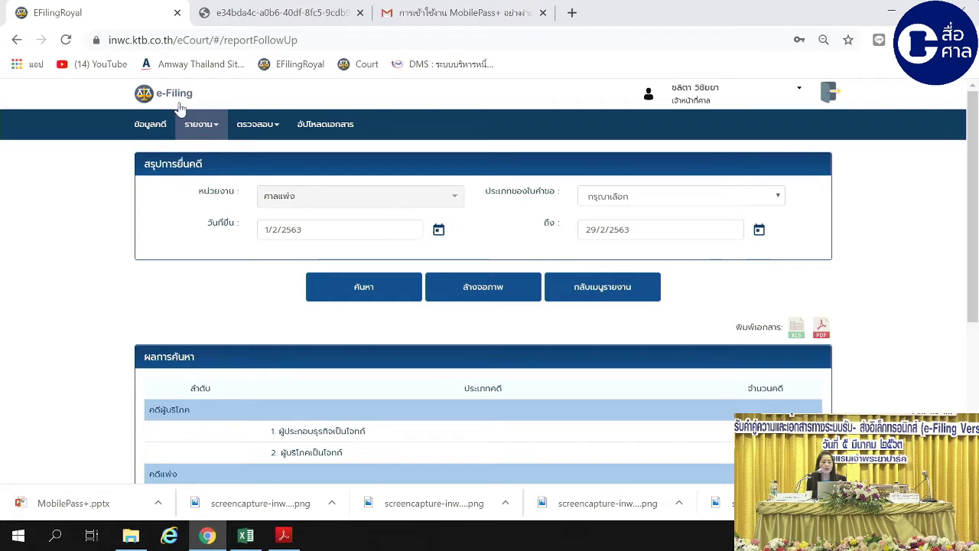
click(166, 81)
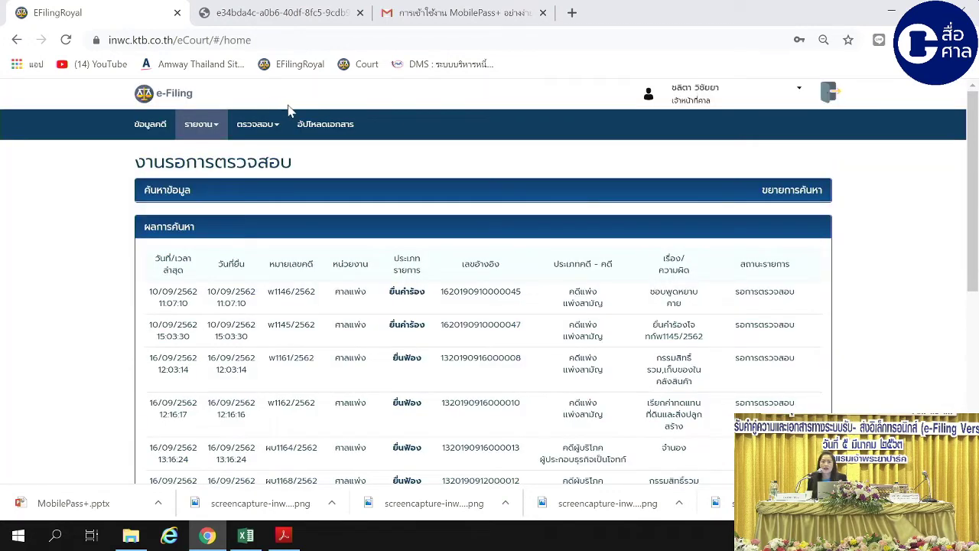
click(798, 89)
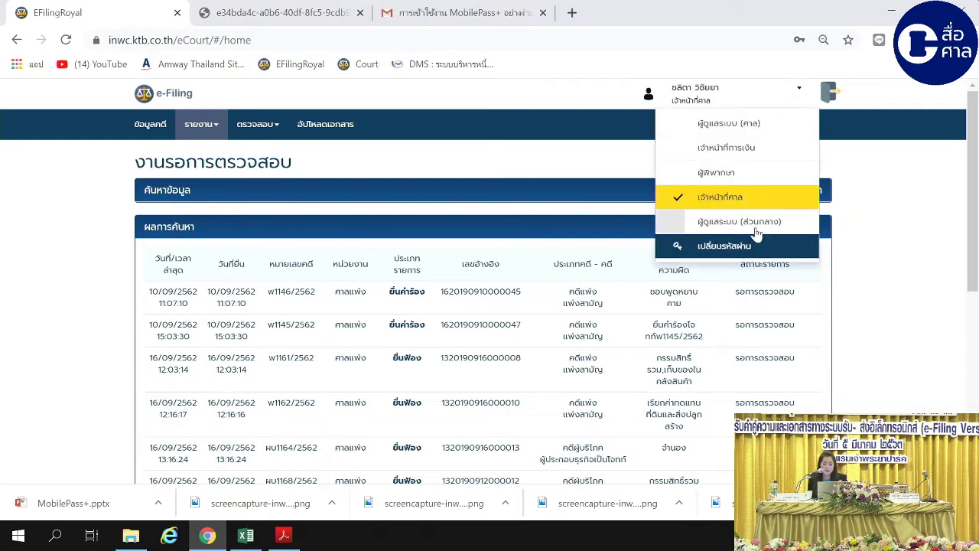
click(754, 173)
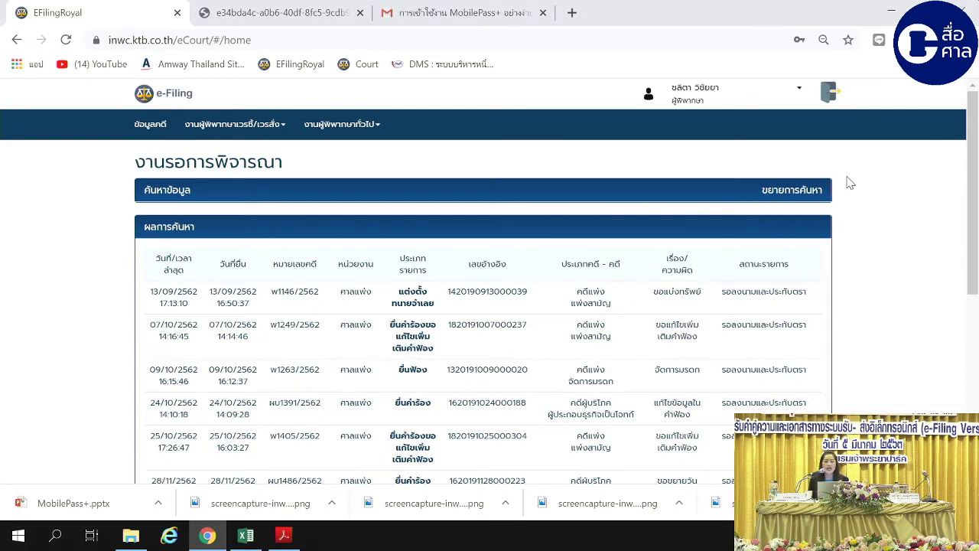
- Look over the judge's pending list, expand its search criteria and inspect the black case number, lawyer name and filing date fields
scroll(518, 309, down, 5)
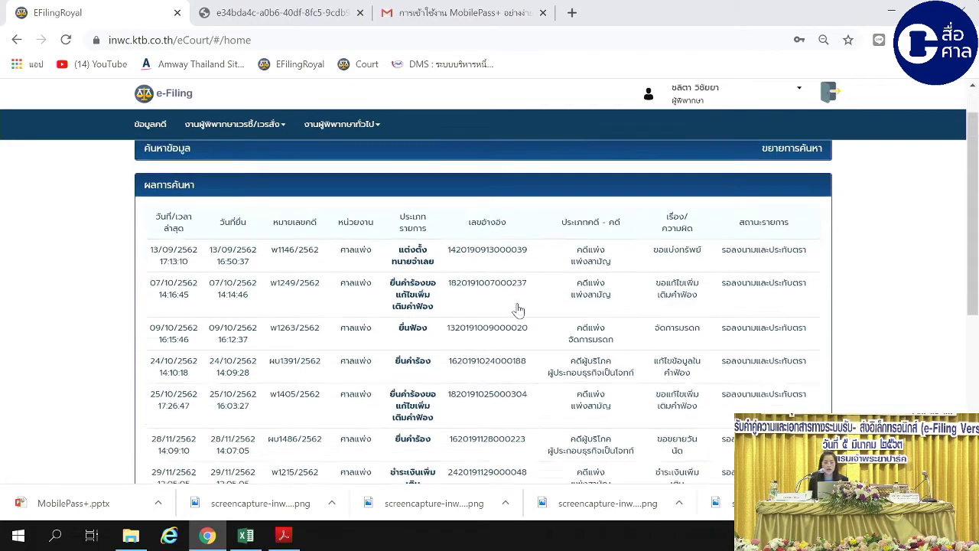
scroll(518, 309, up, 4)
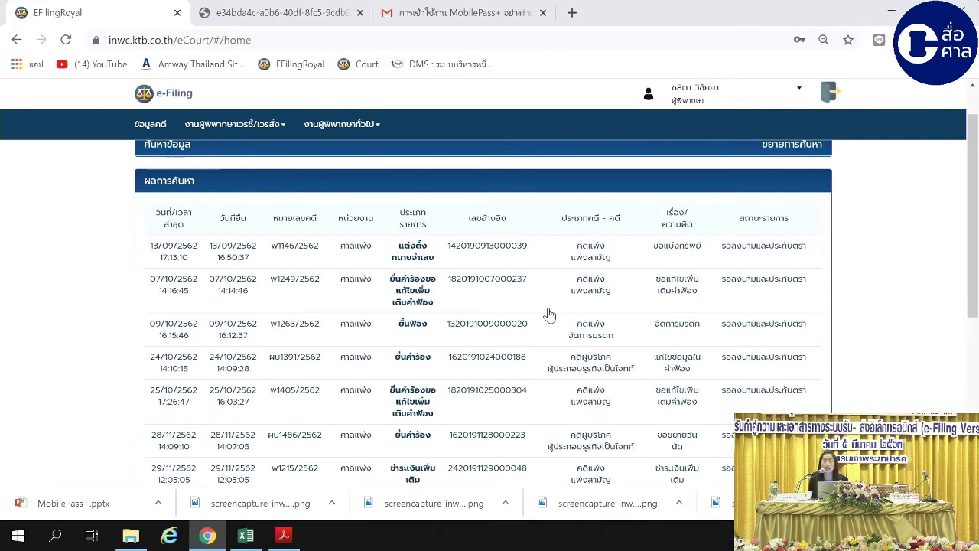
scroll(550, 315, up, 1)
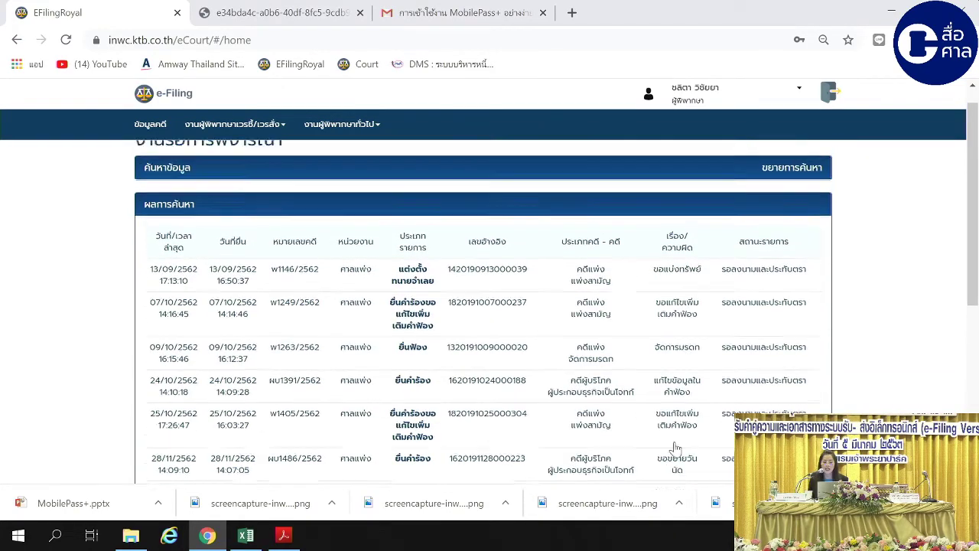
click(790, 190)
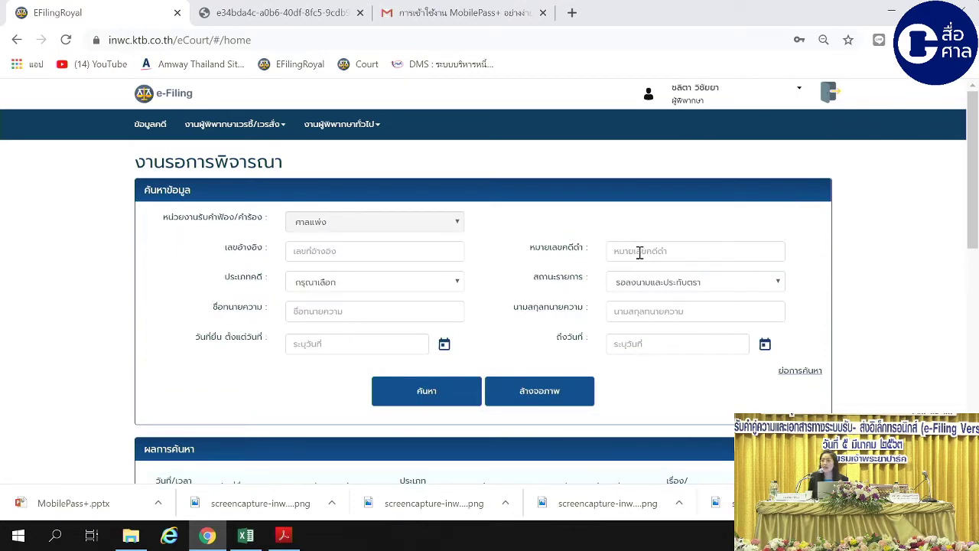
click(639, 253)
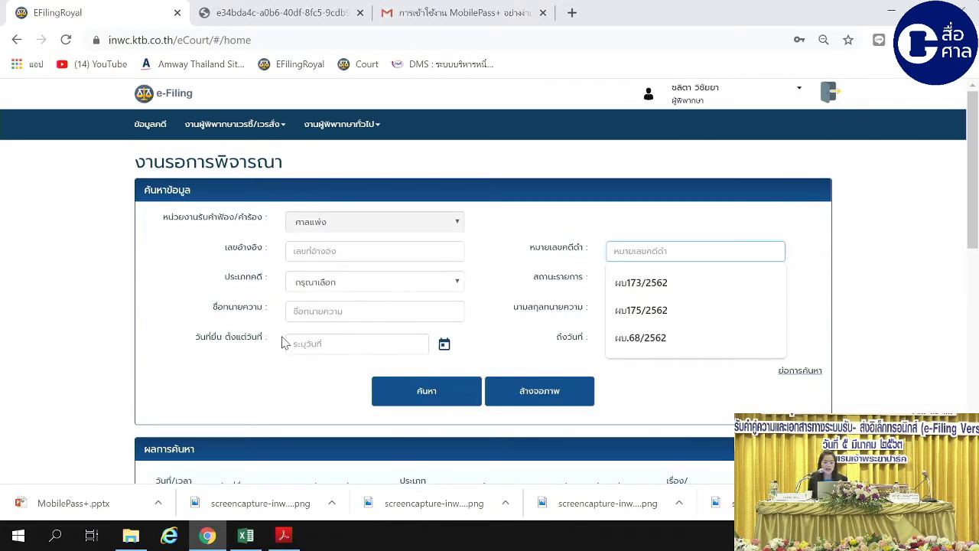
click(313, 309)
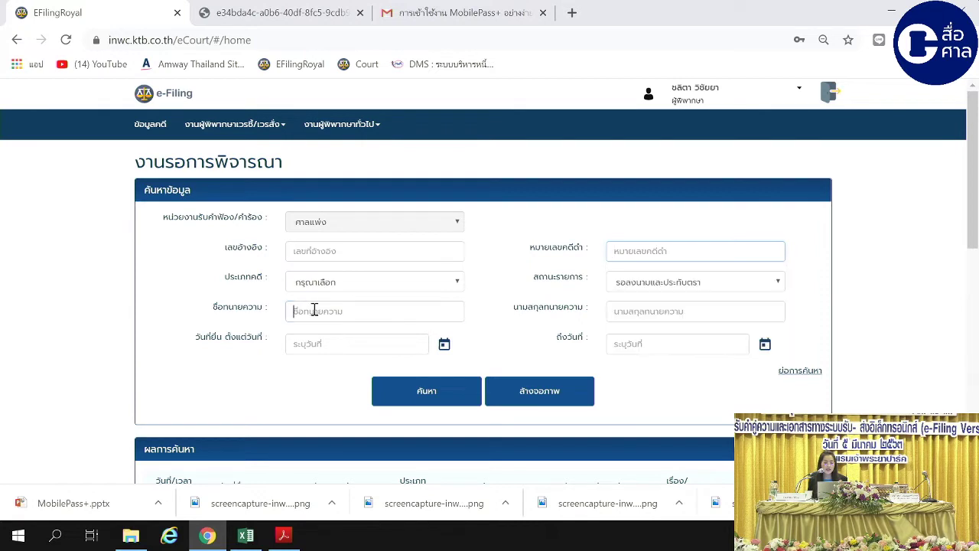
click(684, 308)
click(382, 342)
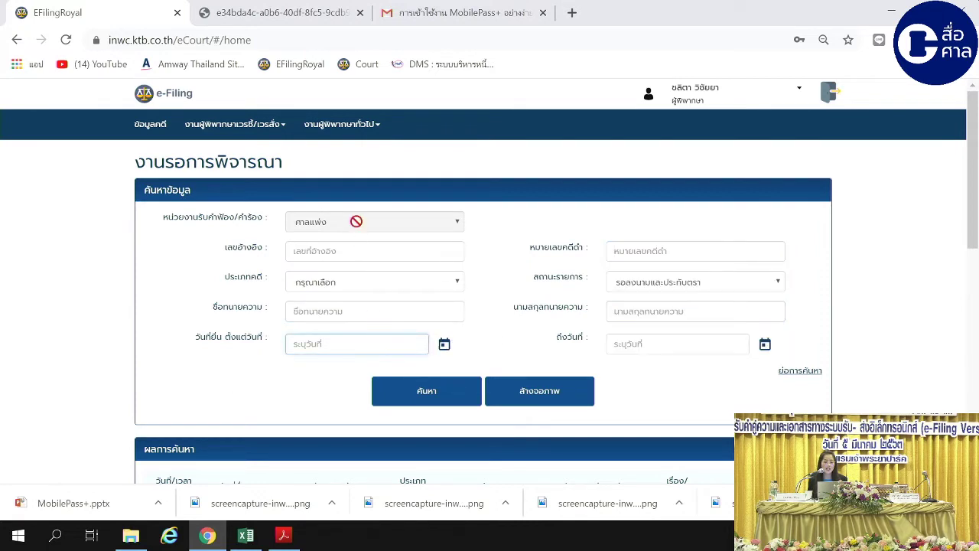
click(702, 252)
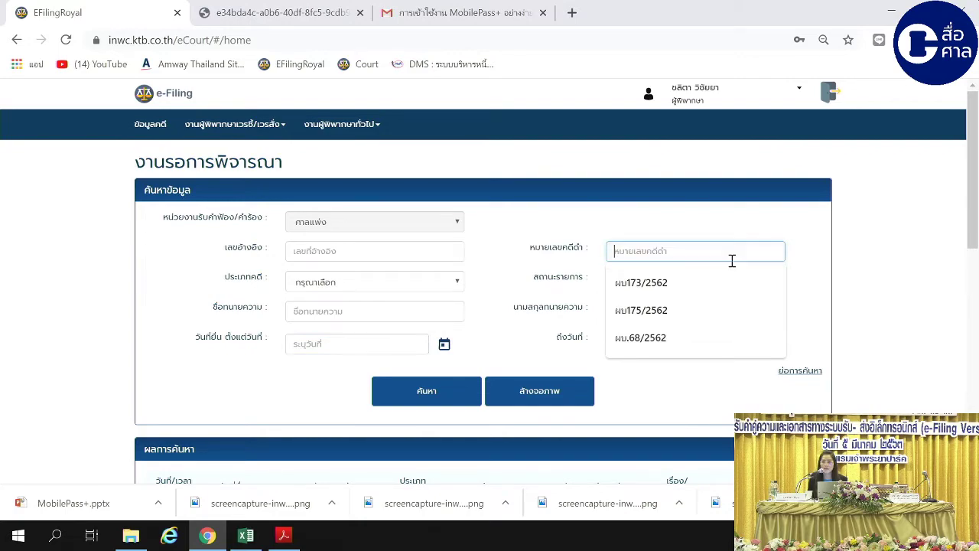
- Go to the last page of pending items and open the credit card complaint (บัตรเครดิต) filed on 04/03/2563 for signing and stamping
scroll(885, 404, down, 4)
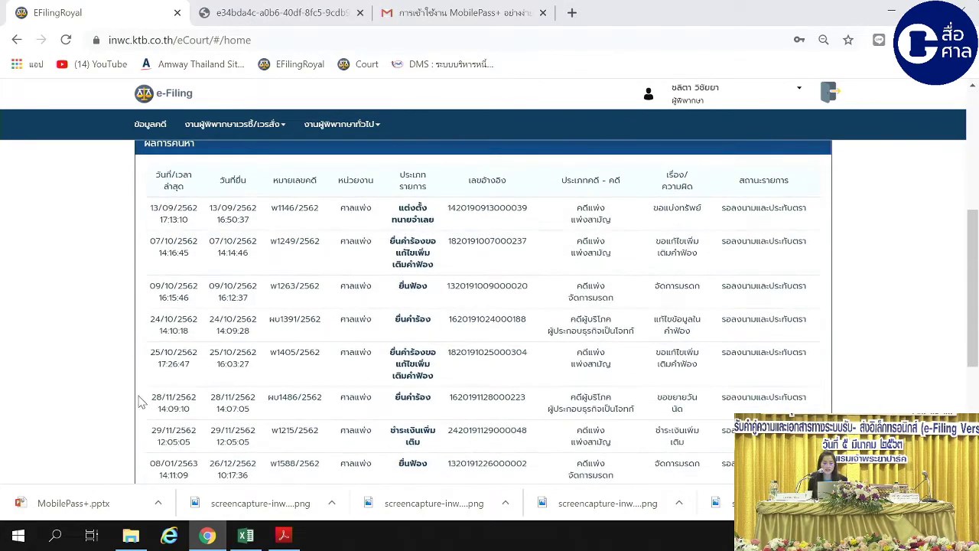
scroll(512, 416, down, 4)
click(583, 358)
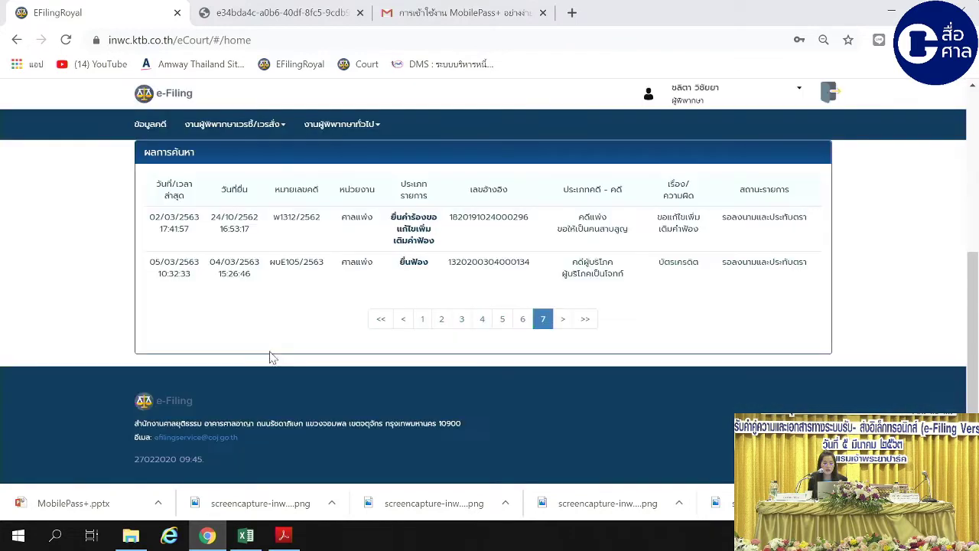
click(291, 269)
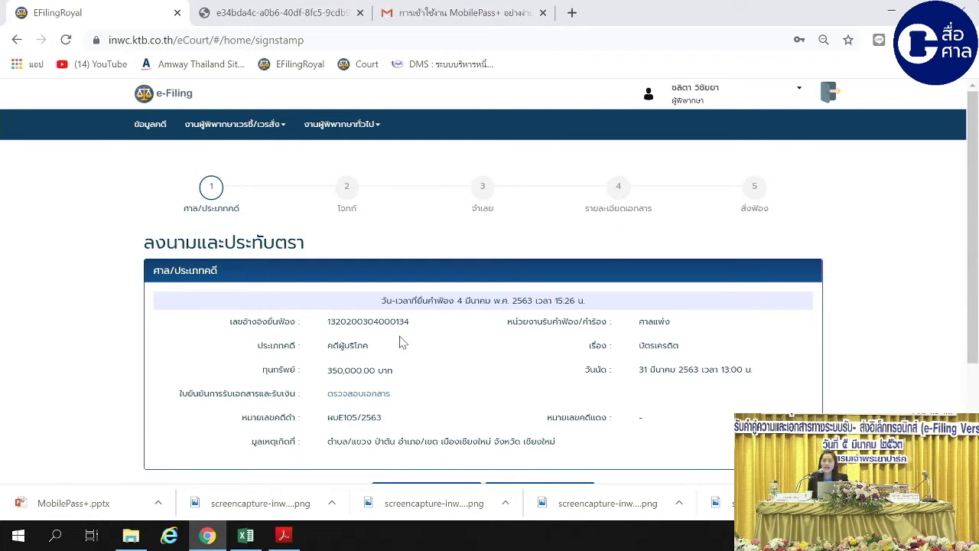
scroll(452, 385, down, 3)
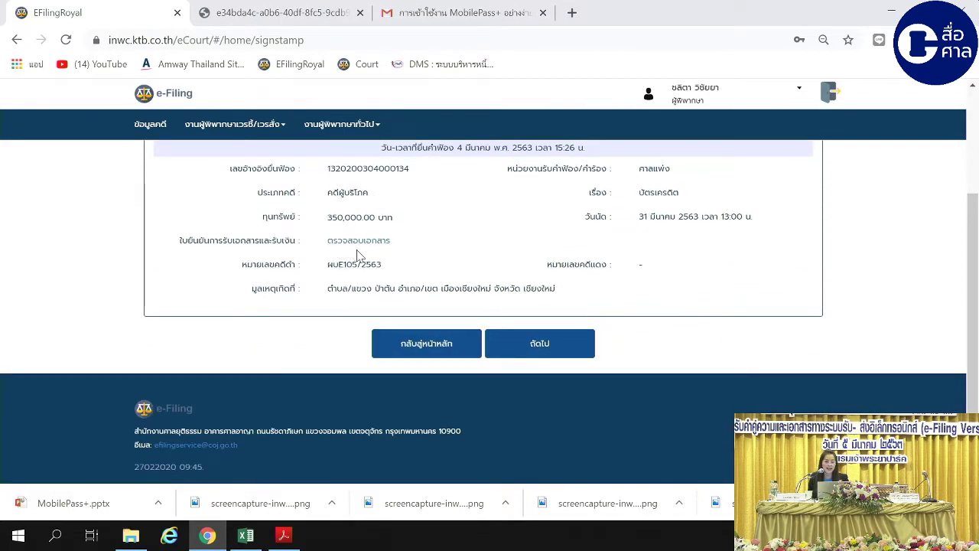
- Review the credit card complaint's case, plaintiff and defendant details, advancing through each stage to the document details (รายละเอียดเอกสาร)
scroll(480, 301, up, 3)
scroll(357, 211, down, 3)
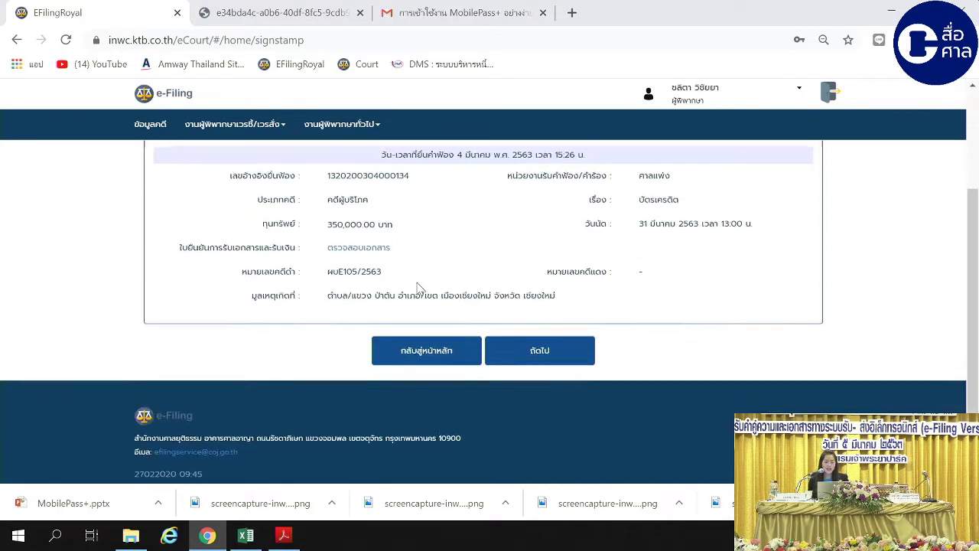
click(540, 351)
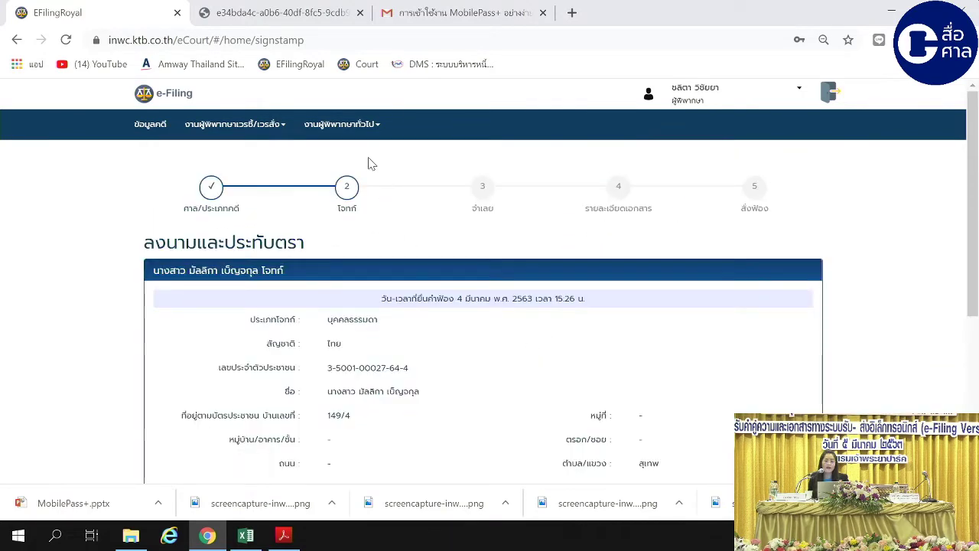
scroll(373, 373, down, 2)
scroll(373, 372, down, 2)
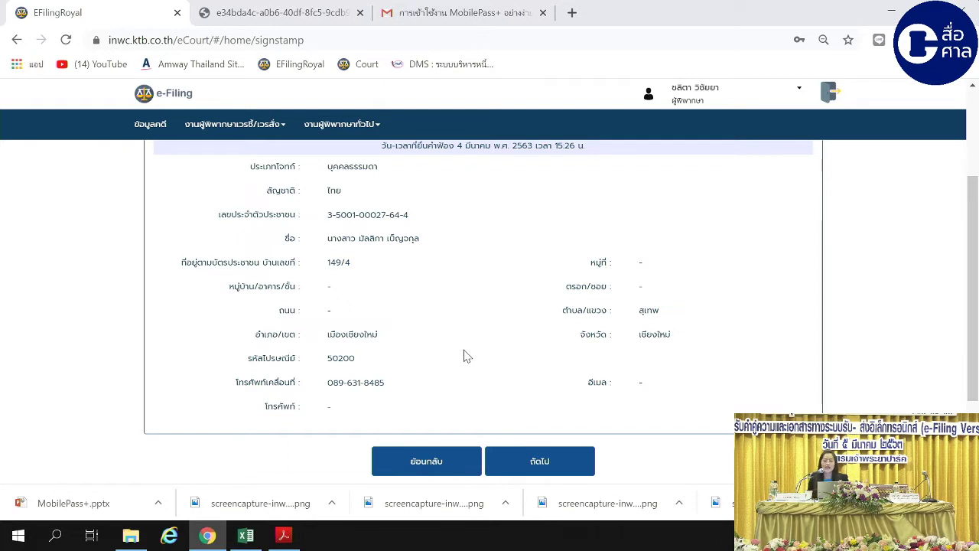
click(544, 462)
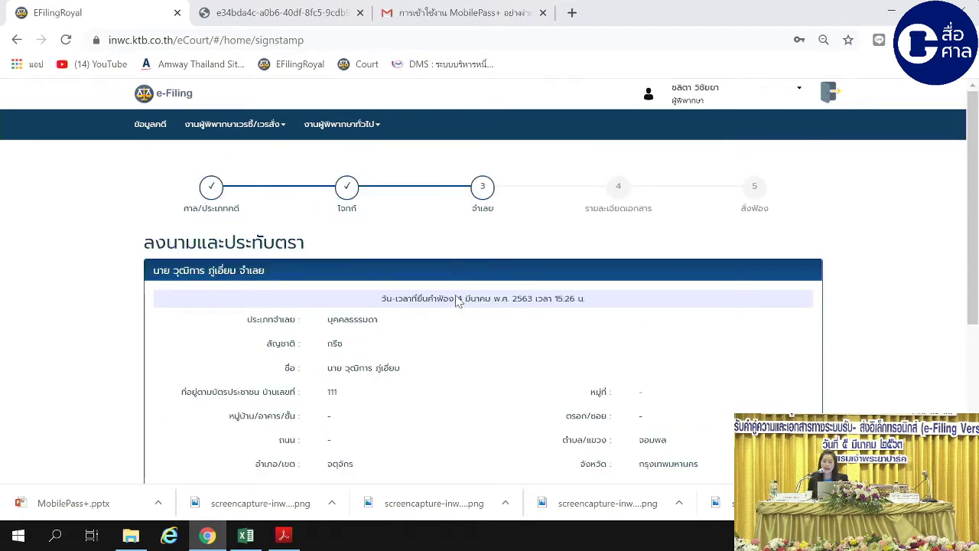
scroll(572, 388, down, 3)
click(574, 367)
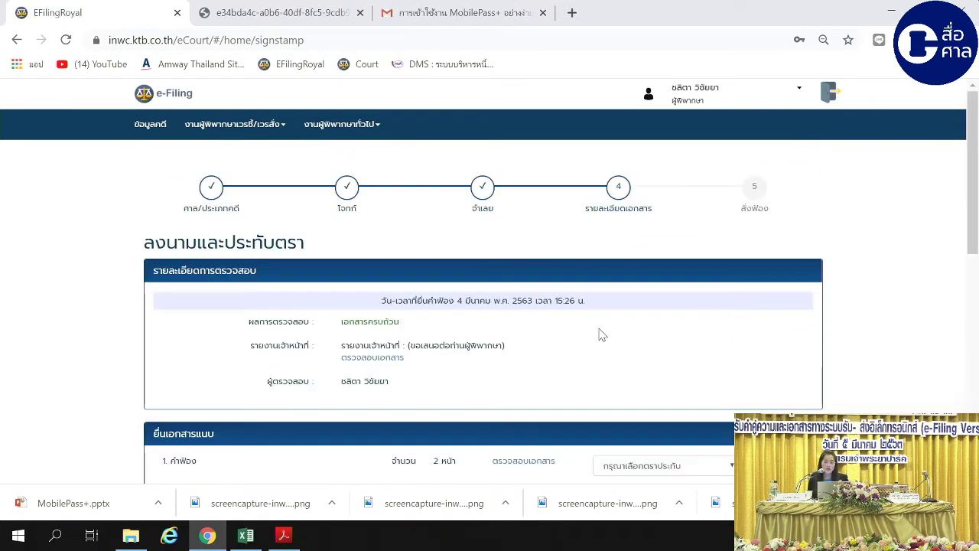
- Look over the inspection result and submitted documents, and read the officer's report (รายงานเจ้าหน้าที่) PDF, highlighting its report text before closing it
scroll(636, 354, down, 3)
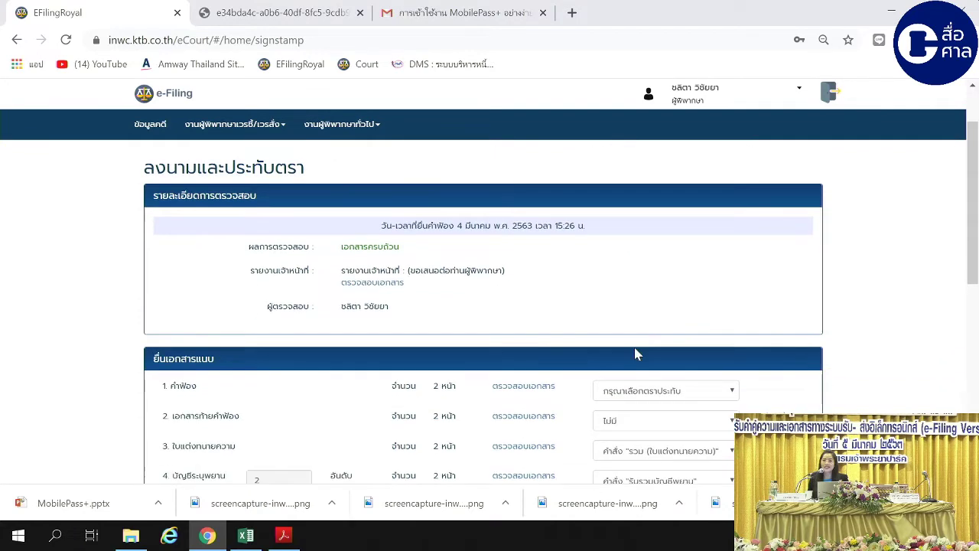
scroll(408, 328, up, 2)
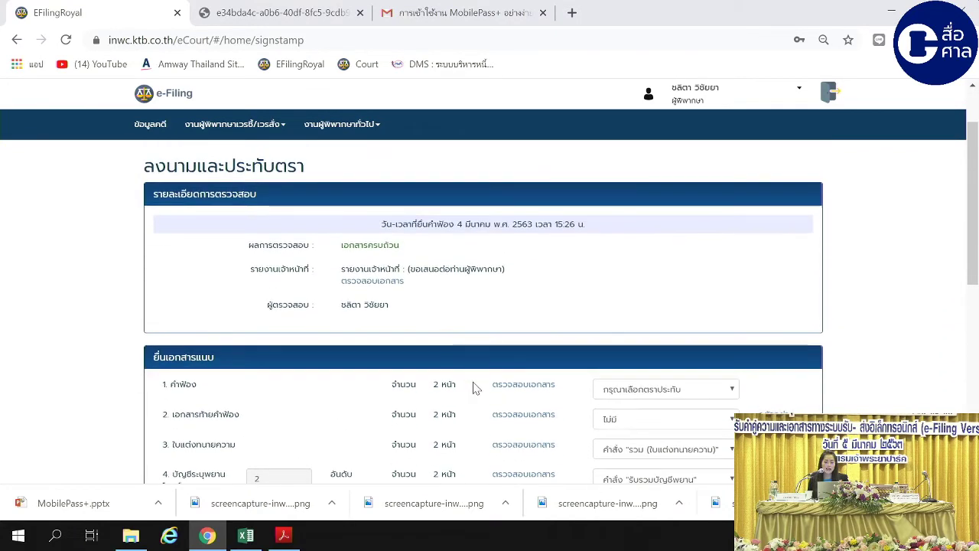
scroll(472, 384, down, 1)
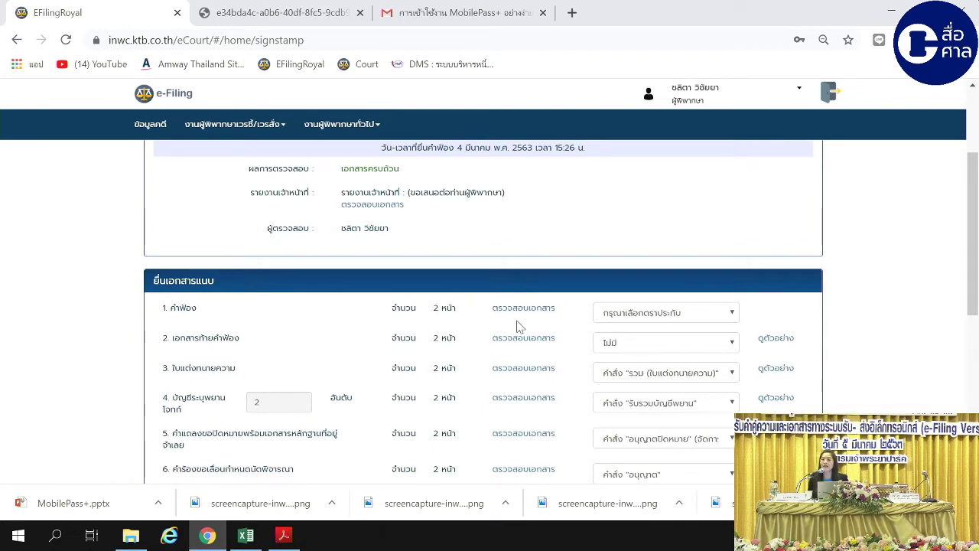
scroll(517, 326, down, 1)
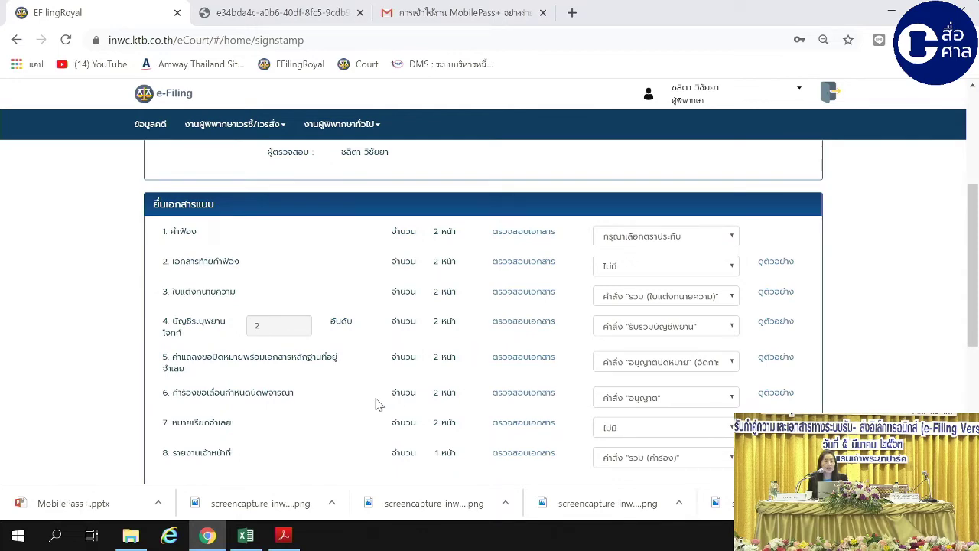
scroll(324, 408, down, 2)
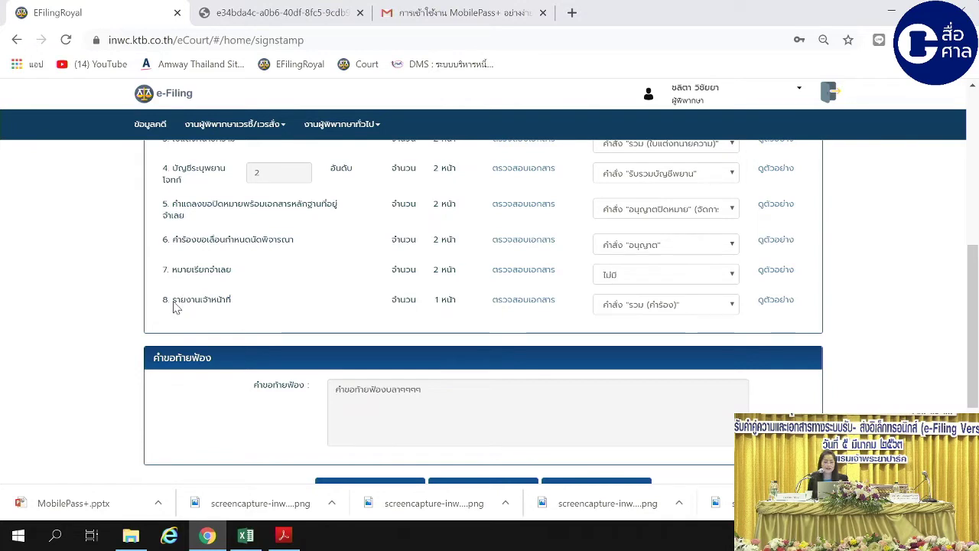
click(525, 304)
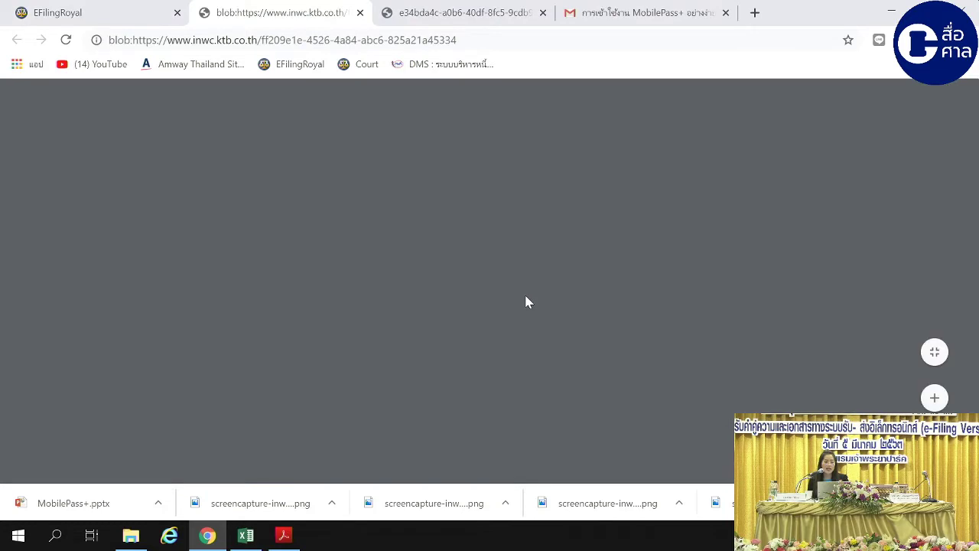
scroll(507, 323, down, 5)
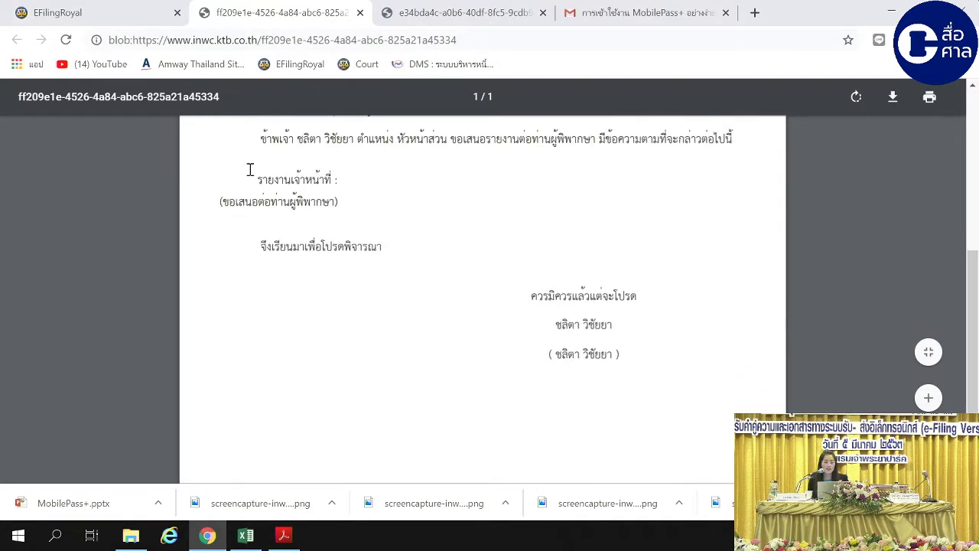
drag(250, 169, 350, 201)
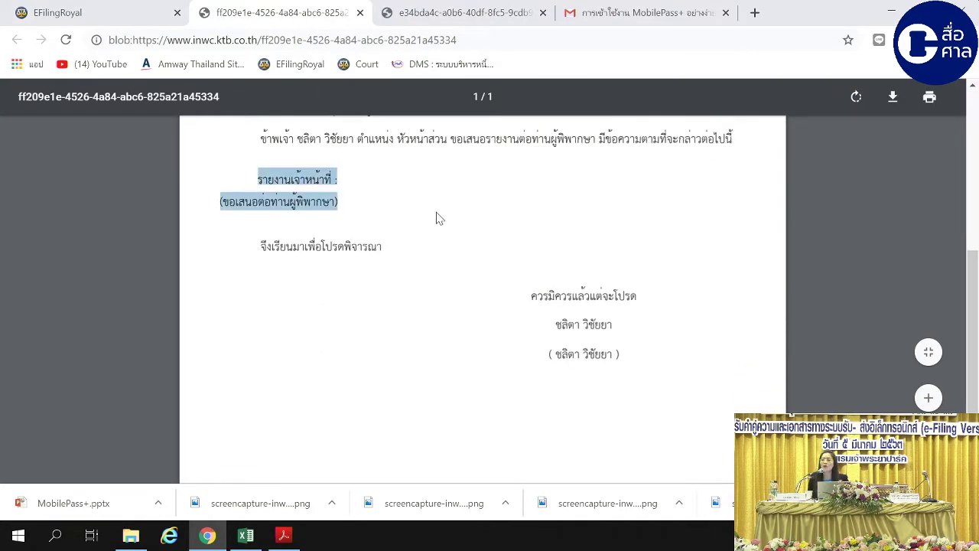
scroll(357, 251, up, 3)
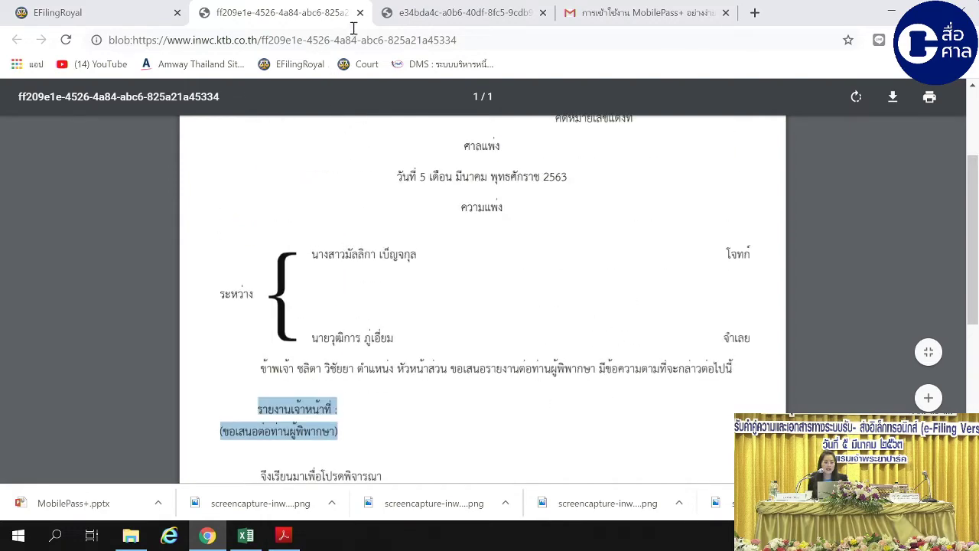
click(360, 12)
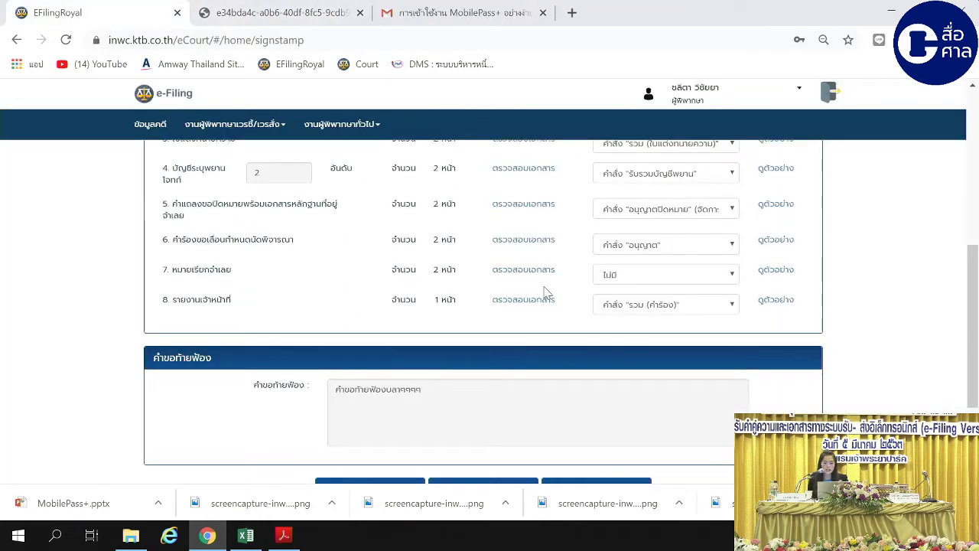
- Set the stamp for document 1, the complaint (คำฟ้อง), to "รับคำฟ้อง คดีผู้บริโภค ผู้ประกอบธุรกิจเป็นโจทก์"
scroll(536, 295, up, 3)
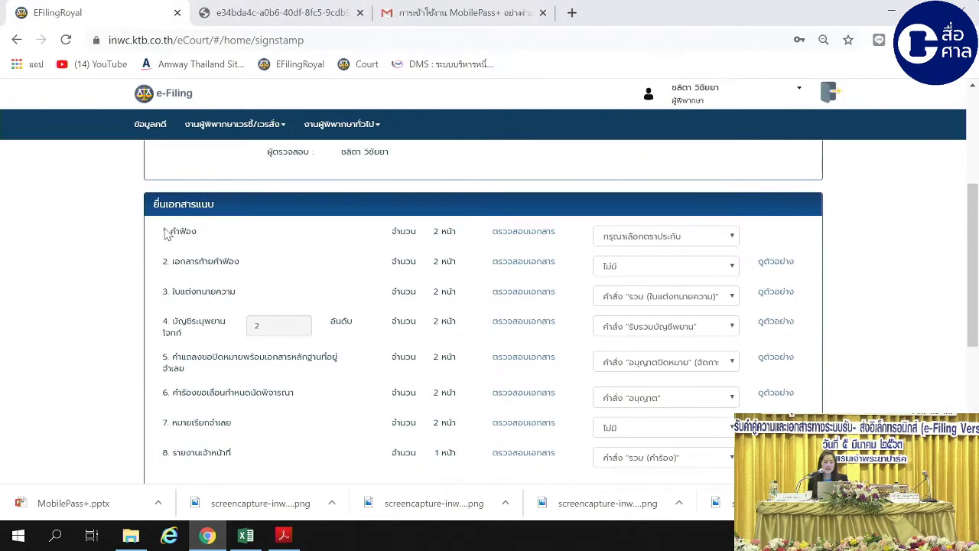
click(731, 243)
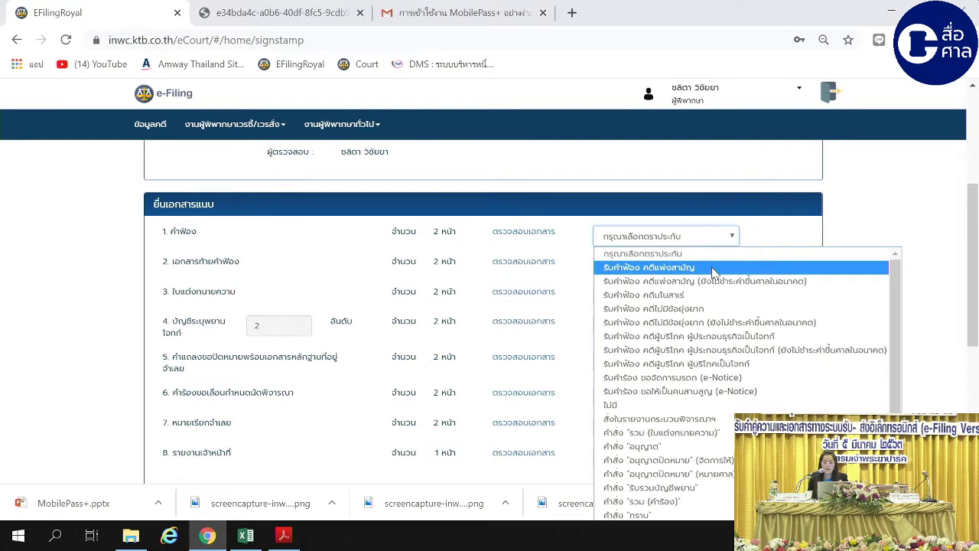
scroll(832, 239, down, 1)
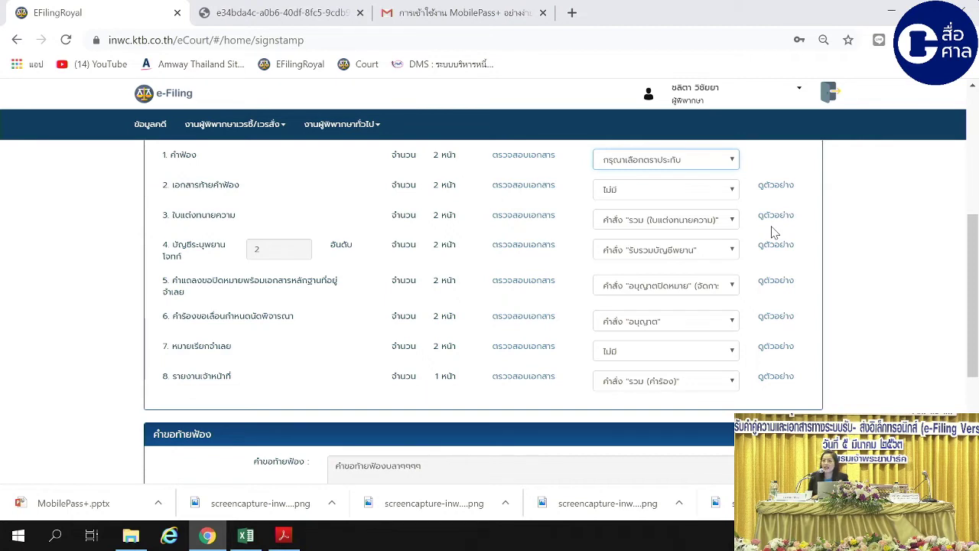
click(733, 160)
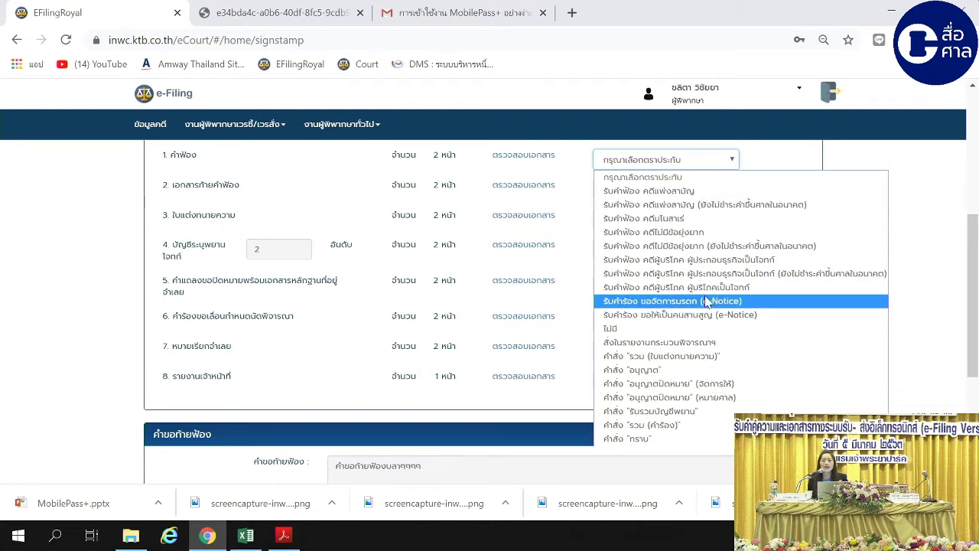
click(715, 259)
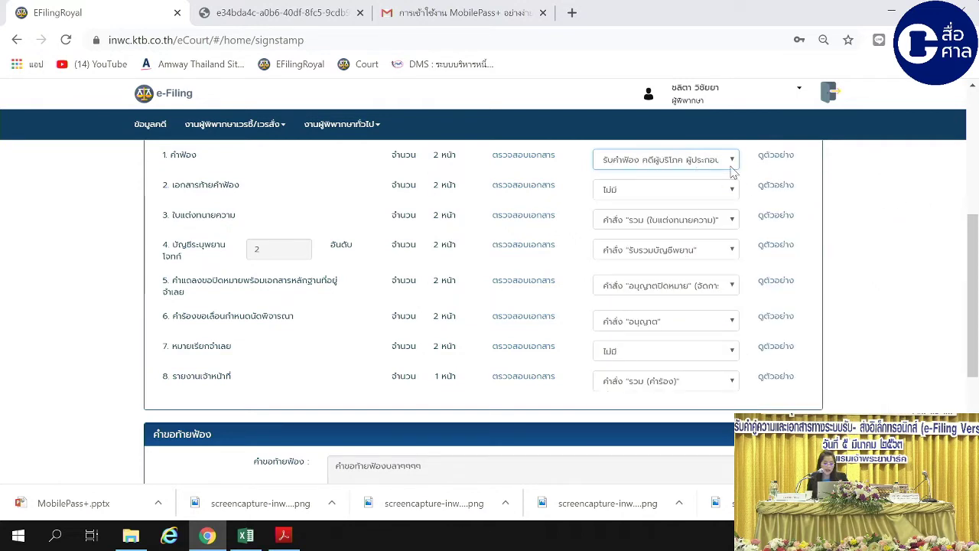
- Preview the stamped complaint (คำฟ้อง), examine the order text, signature and receipt stamp on both pages, and close the preview
click(777, 159)
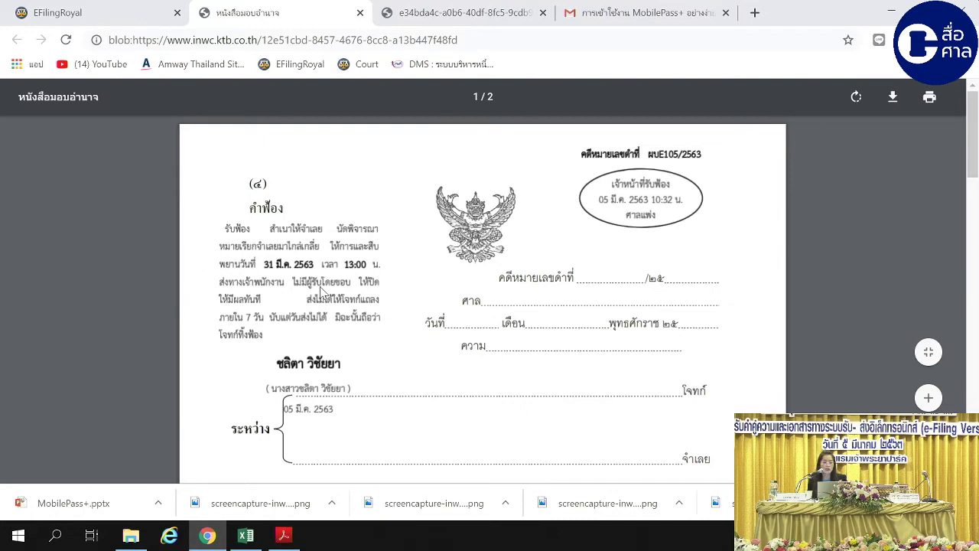
scroll(256, 296, down, 1)
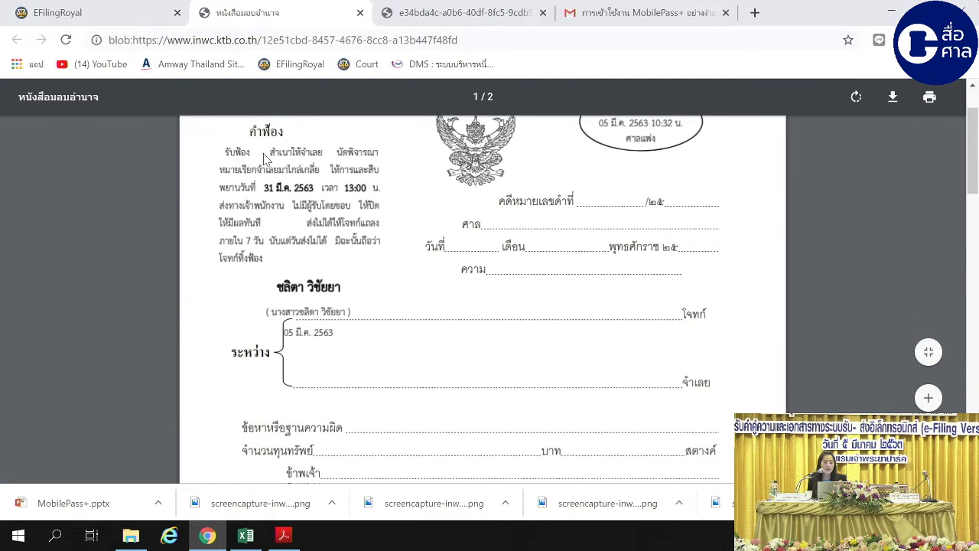
scroll(264, 256, down, 1)
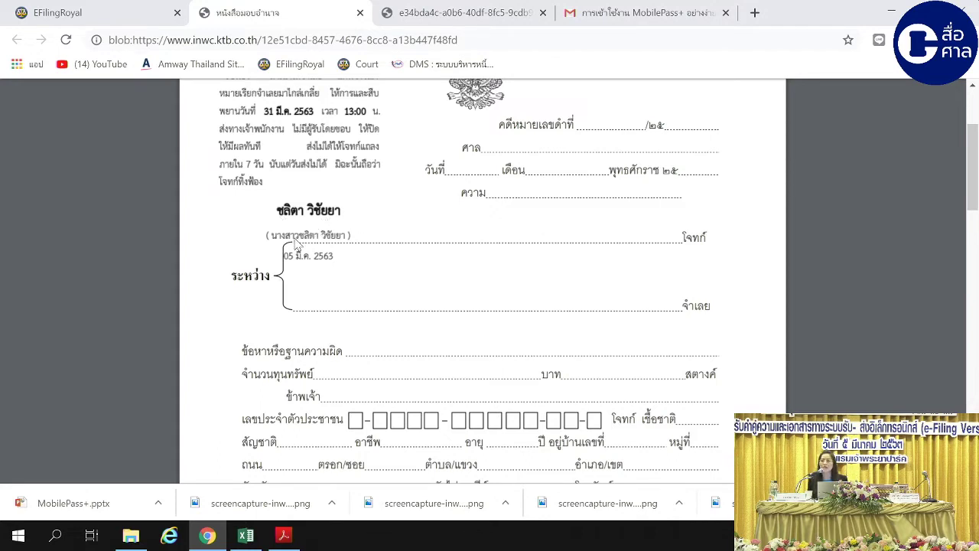
scroll(335, 237, down, 10)
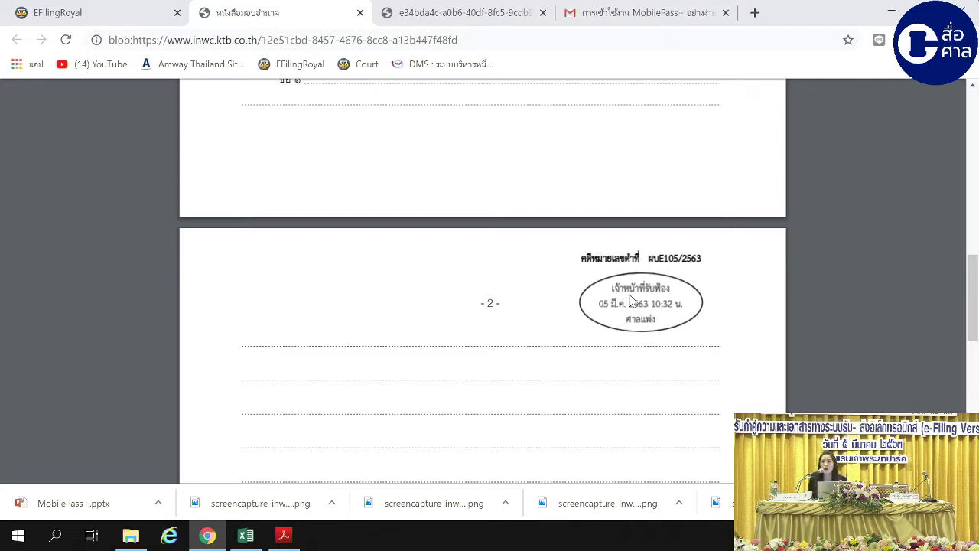
scroll(632, 300, down, 5)
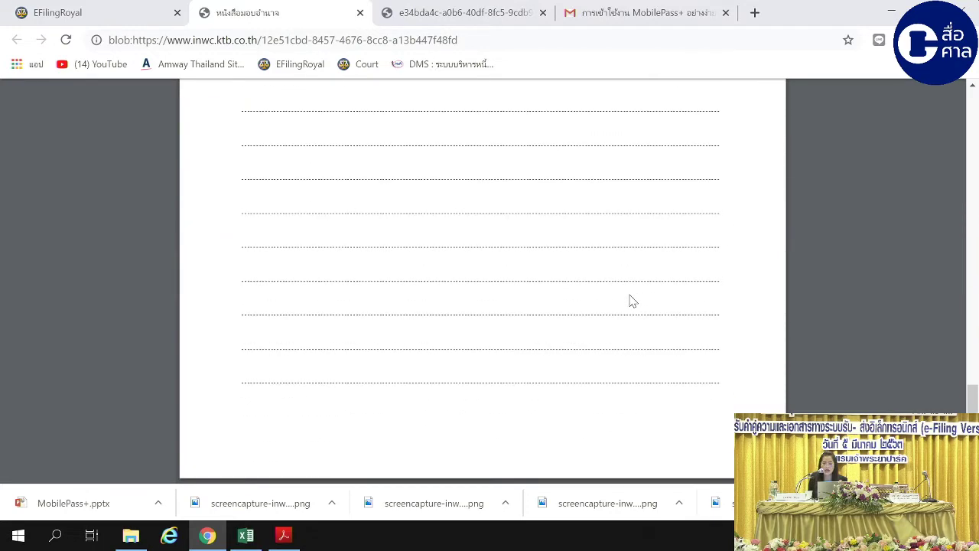
scroll(630, 298, up, 10)
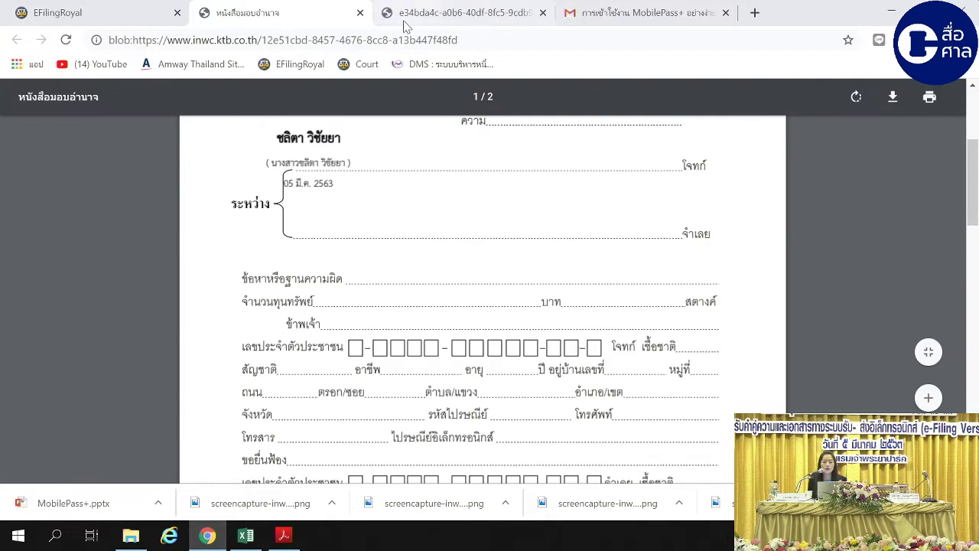
click(361, 13)
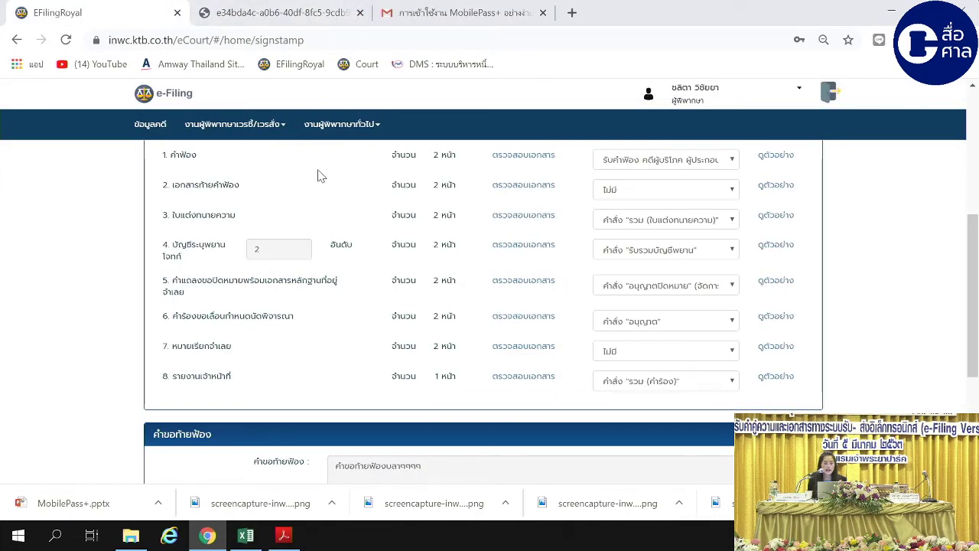
- Preview the stamped end-of-complaint document (เอกสารท้ายคำฟ้อง), look through both pages and close it
click(774, 191)
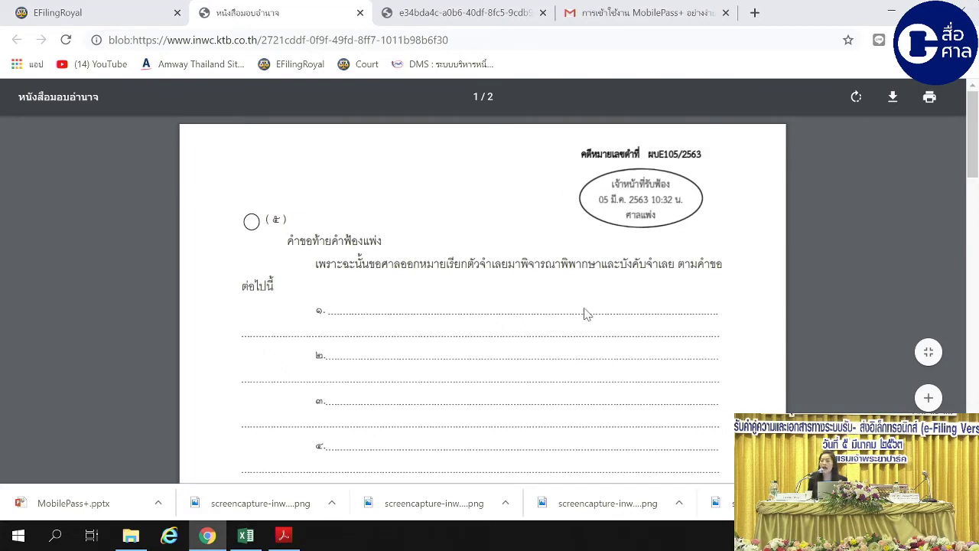
scroll(587, 318, down, 10)
scroll(586, 323, down, 5)
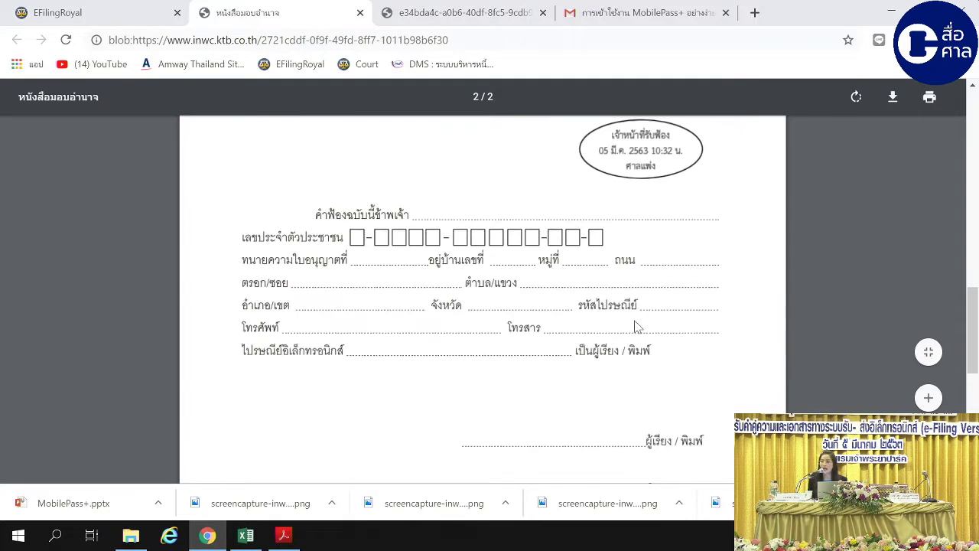
scroll(638, 327, down, 3)
click(360, 12)
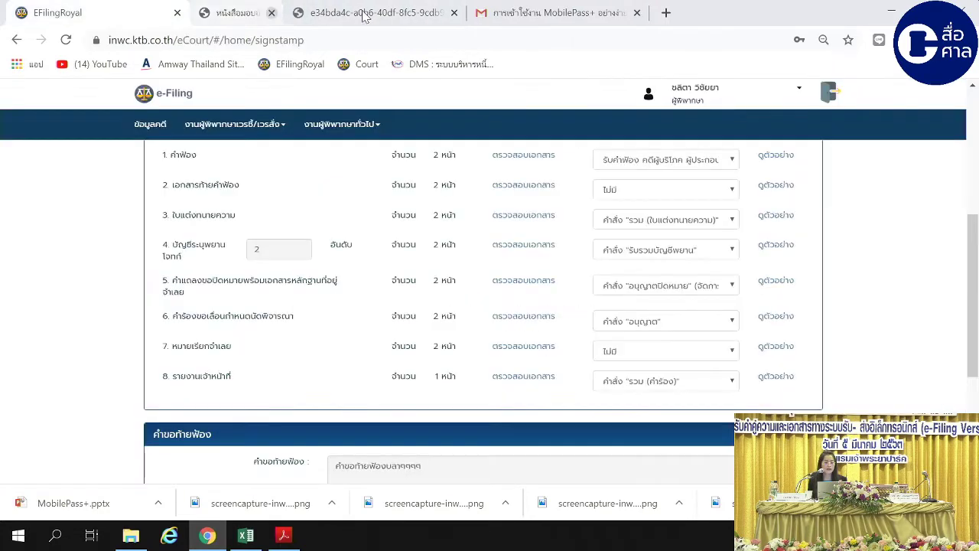
- Check the remaining documents' stamps and the closing request (คำขอท้ายฟ้อง), and continue to the complaint order stage (สั่งฟ้อง)
scroll(385, 229, down, 1)
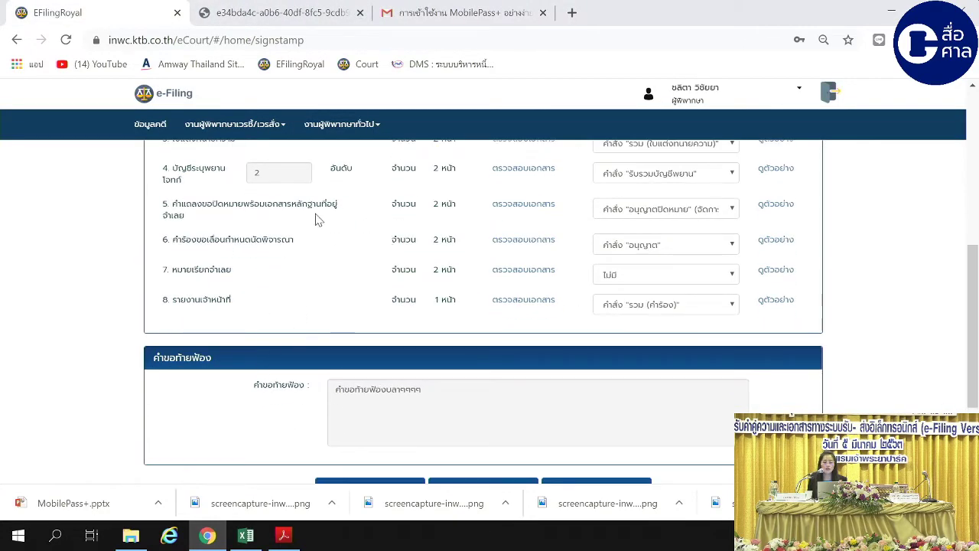
scroll(269, 334, down, 1)
scroll(269, 334, down, 1)
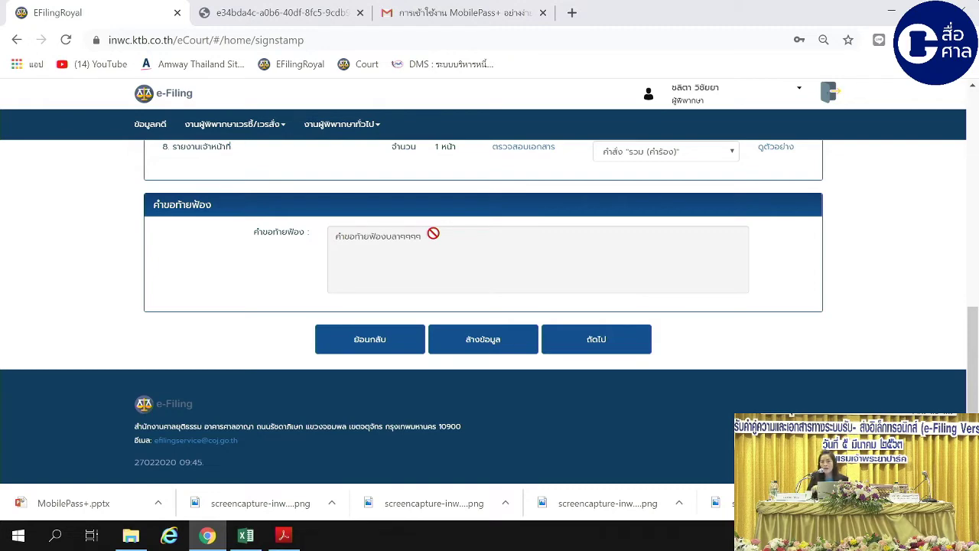
scroll(480, 378, up, 4)
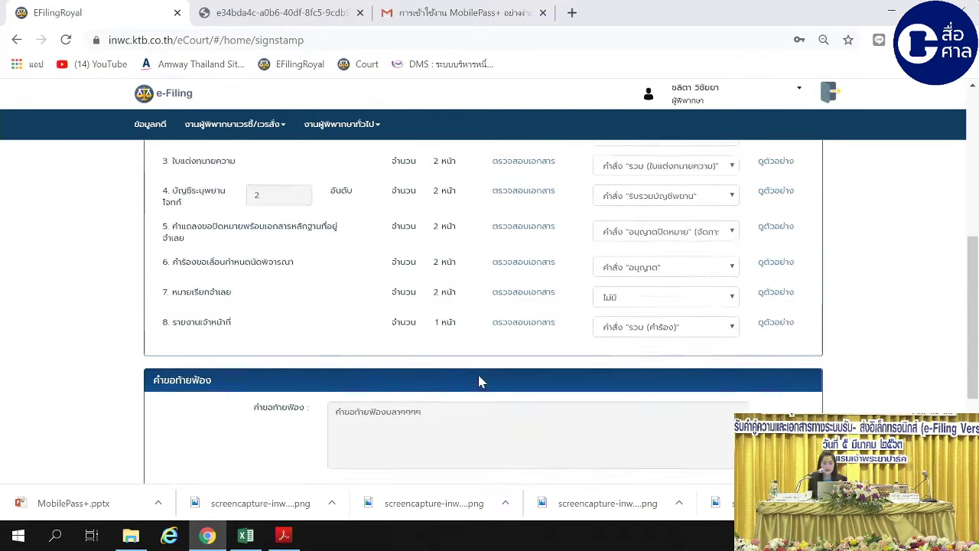
scroll(485, 367, up, 2)
scroll(485, 368, down, 2)
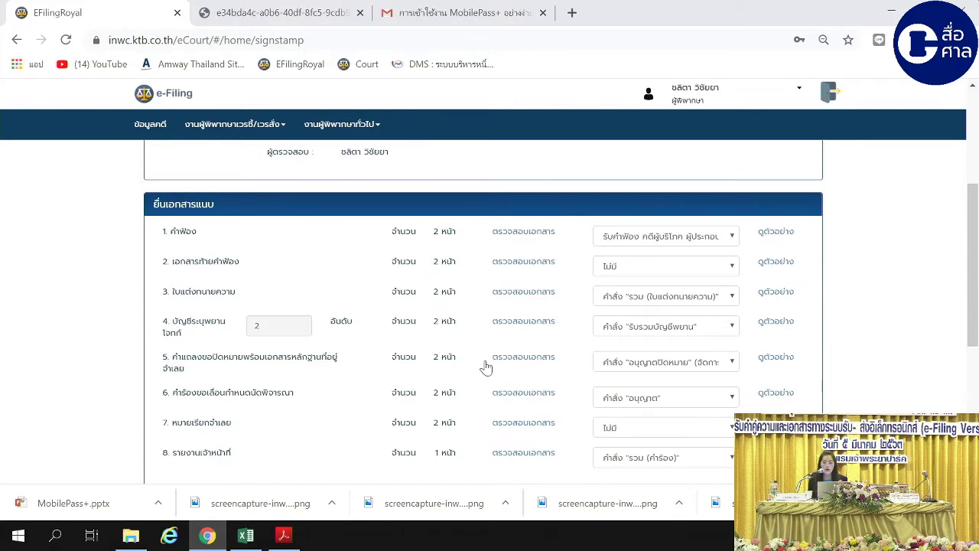
scroll(484, 367, down, 4)
click(589, 349)
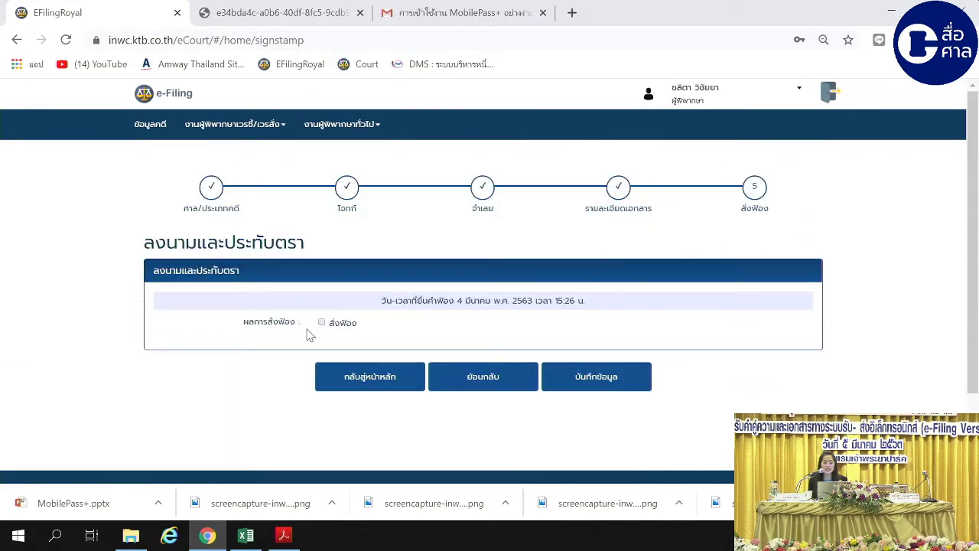
- Return to the document details stage, review the stamp options for the complaint (คำฟ้อง) and the document list, and continue to the order stage (สั่งฟ้อง)
click(482, 383)
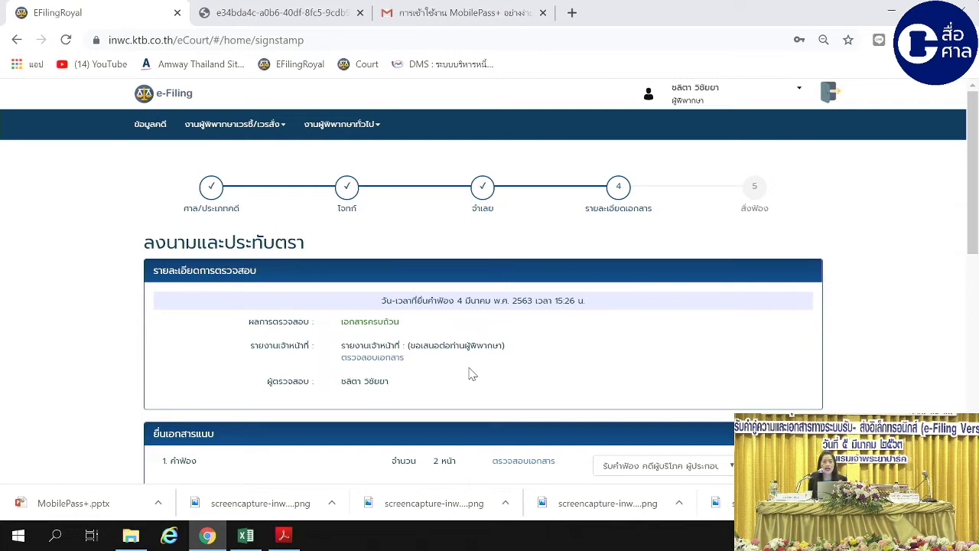
scroll(566, 371, down, 2)
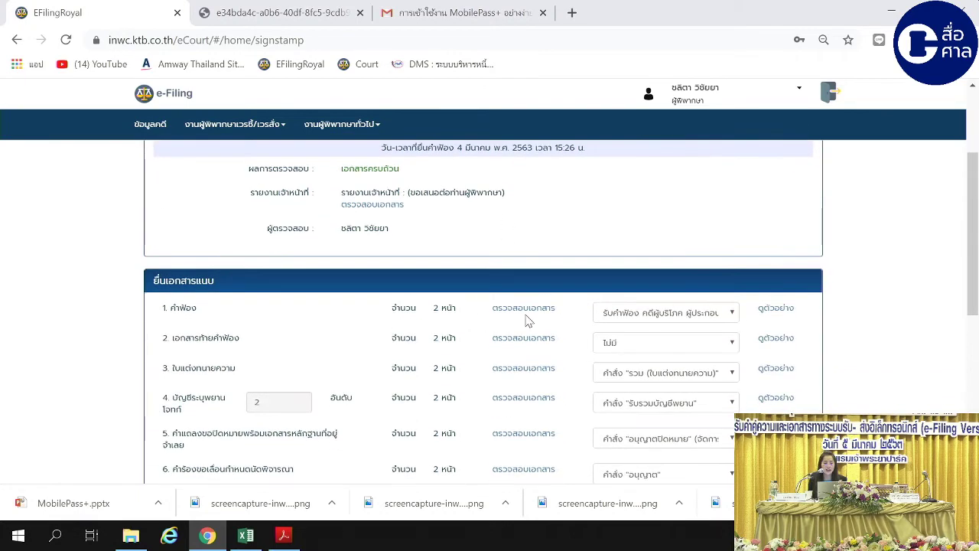
click(730, 312)
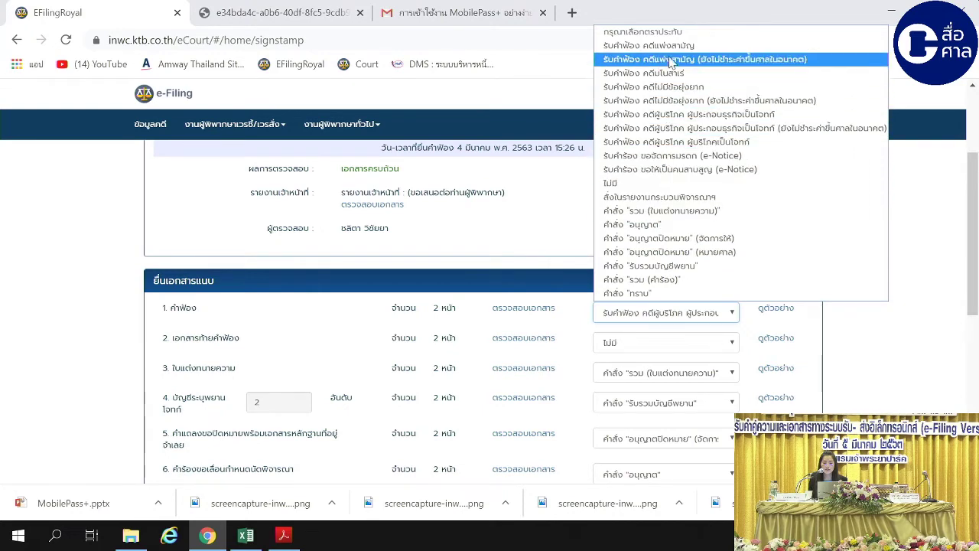
click(901, 350)
scroll(579, 442, down, 2)
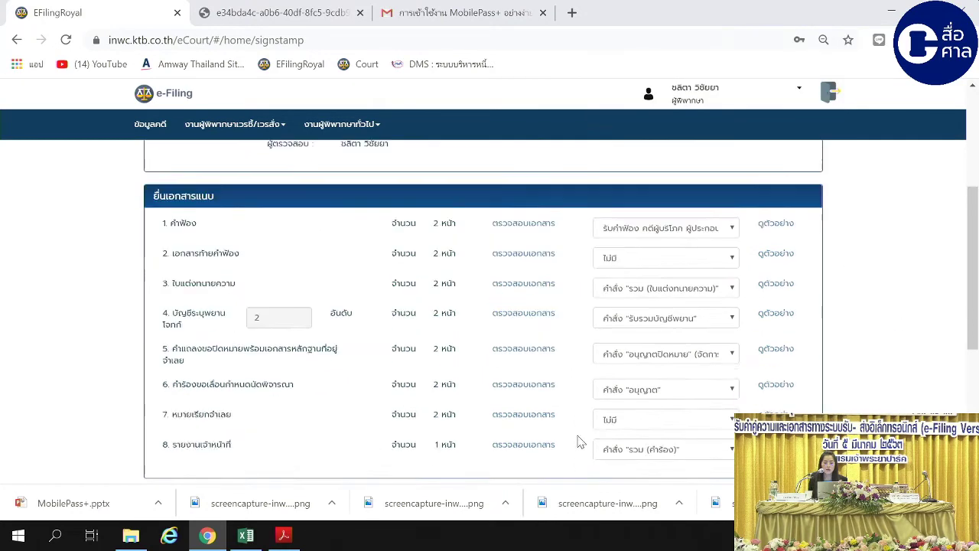
scroll(579, 442, down, 5)
click(636, 352)
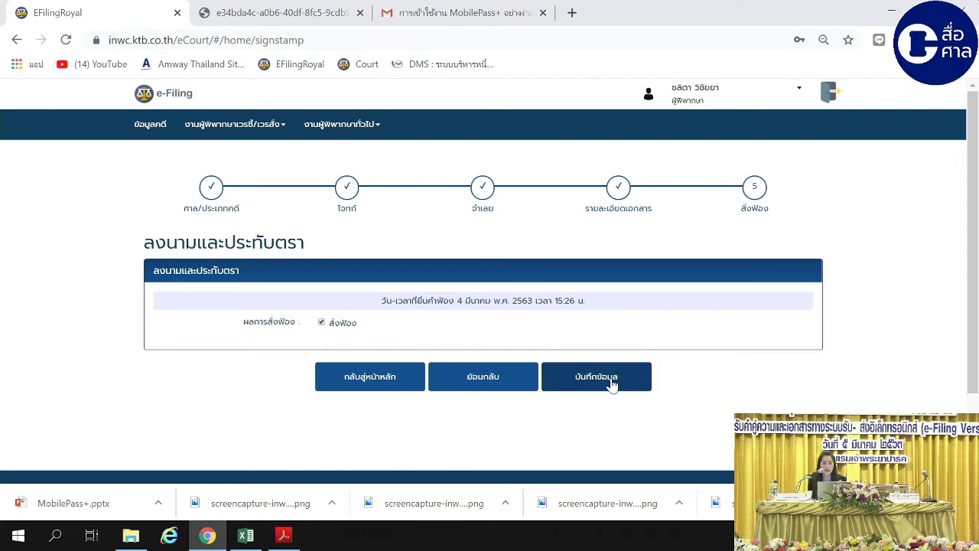
- Mark the order result as สั่งฟ้อง, save the signed and stamped complaint, and confirm the submission
click(612, 383)
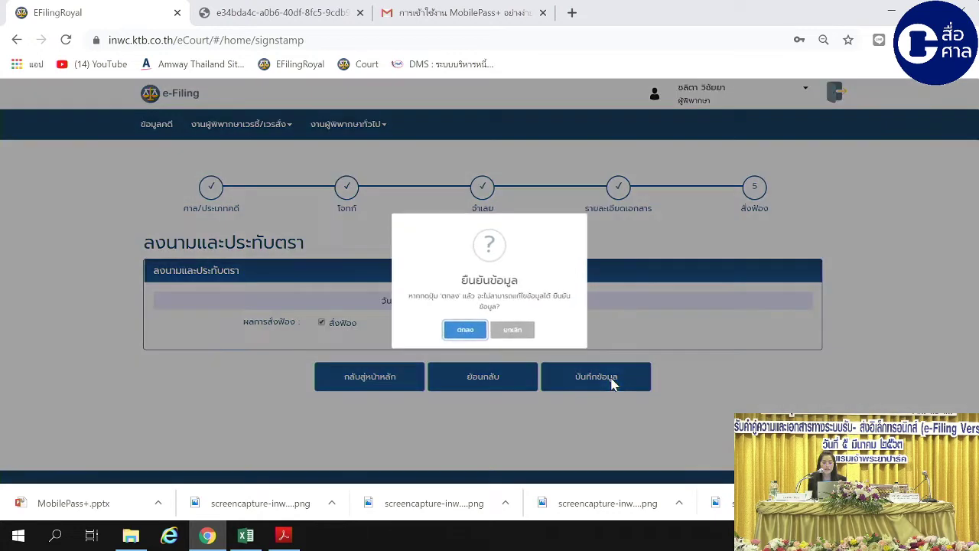
click(464, 332)
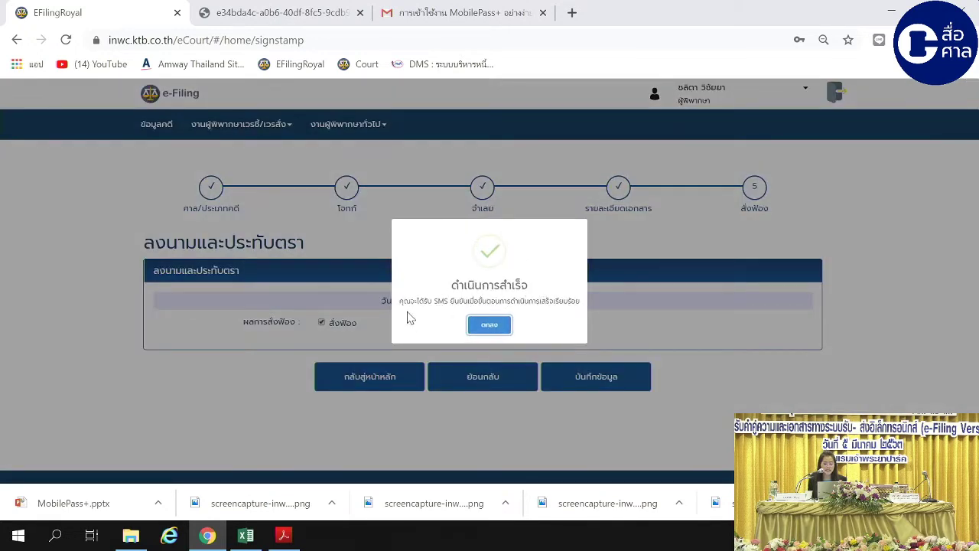
click(493, 325)
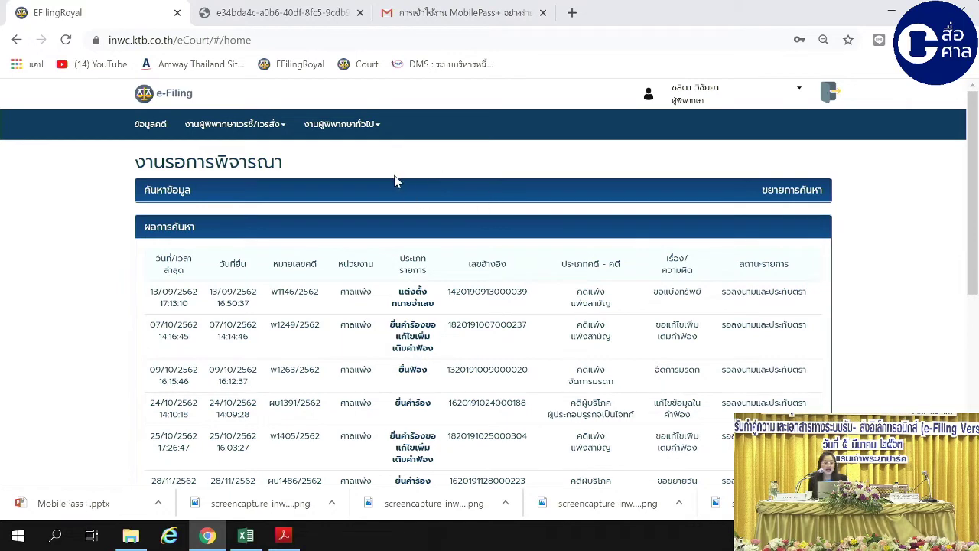
- Search the case files (สำนวนคดี) of ศาลแพ่ง without a case number and open the credit card (บัตรเครดิต) consumer case
click(151, 130)
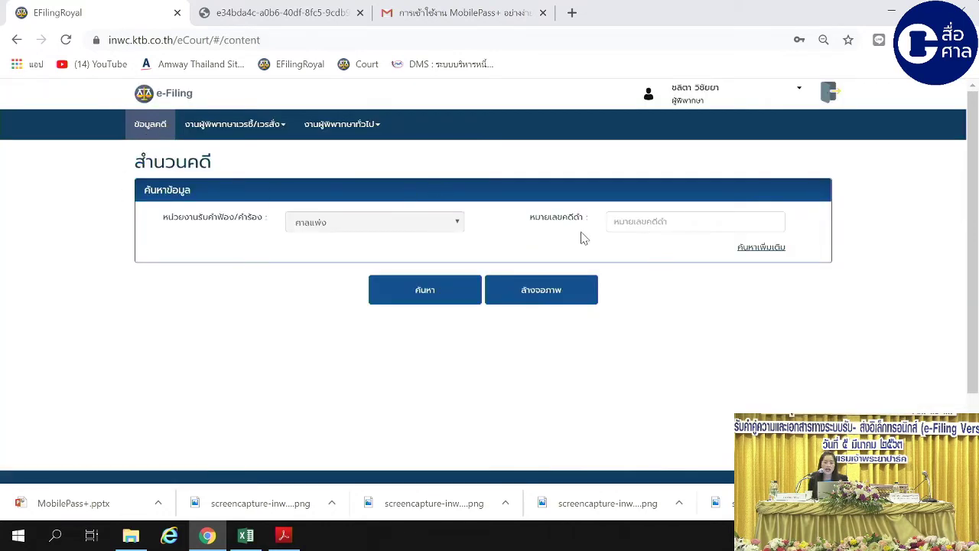
click(656, 222)
click(463, 270)
click(433, 296)
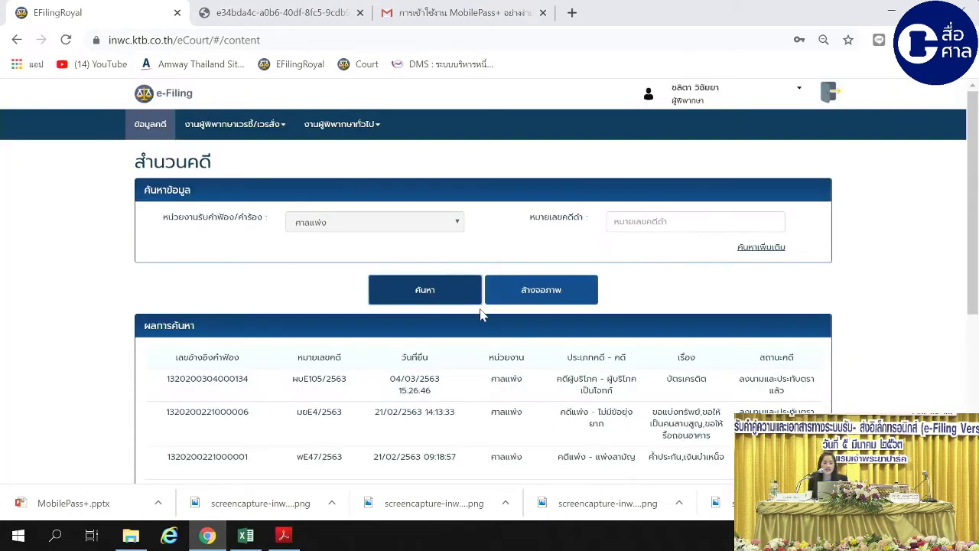
scroll(478, 315, down, 2)
click(320, 228)
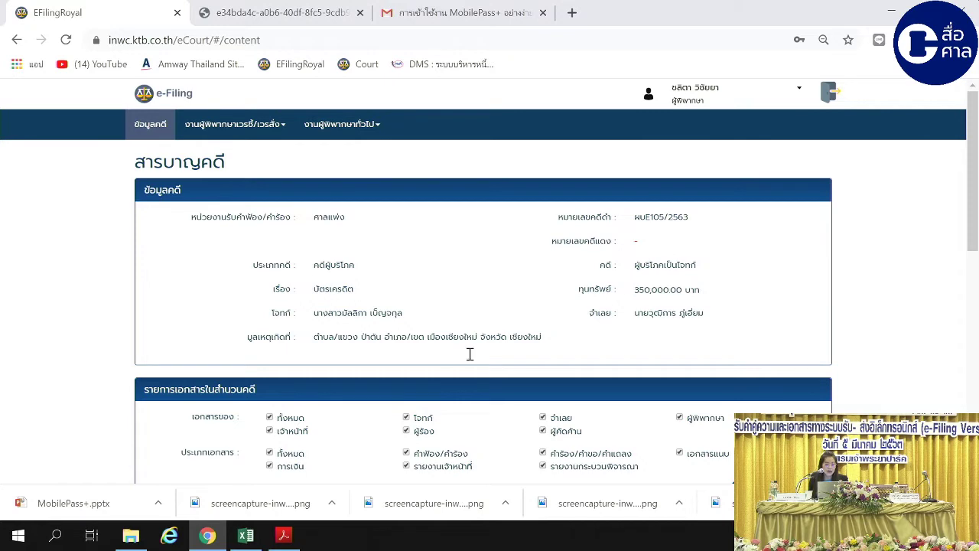
- Look through the case information and the full list of documents in the case file
scroll(439, 372, down, 4)
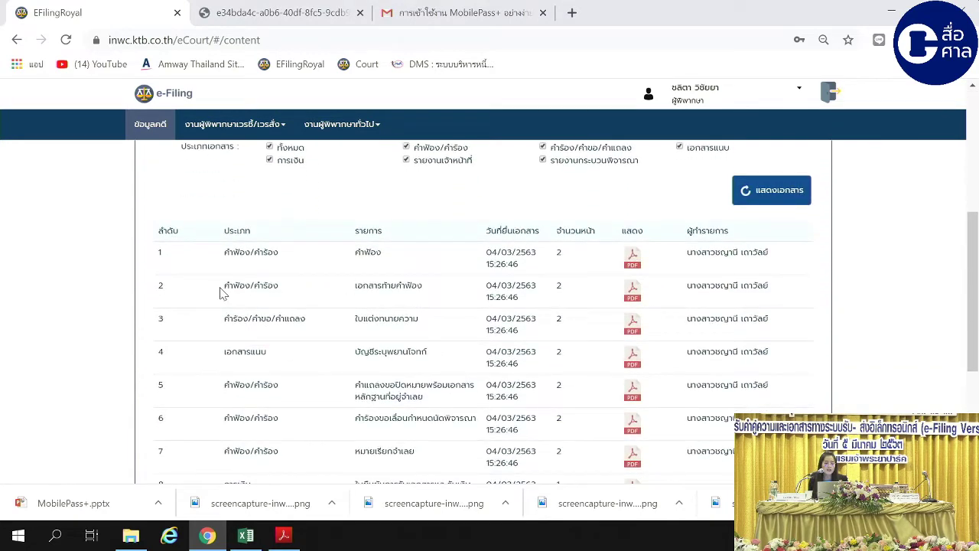
scroll(590, 287, down, 3)
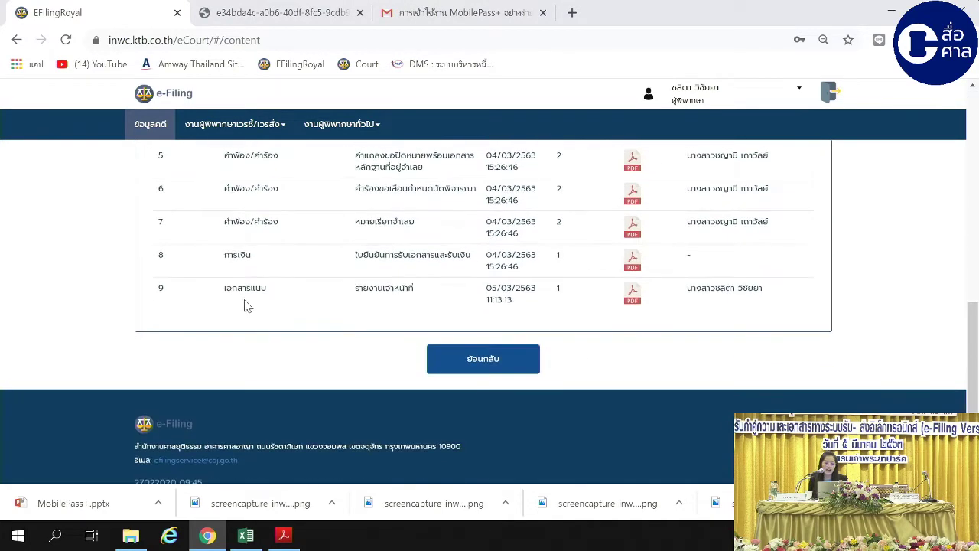
scroll(374, 285, up, 4)
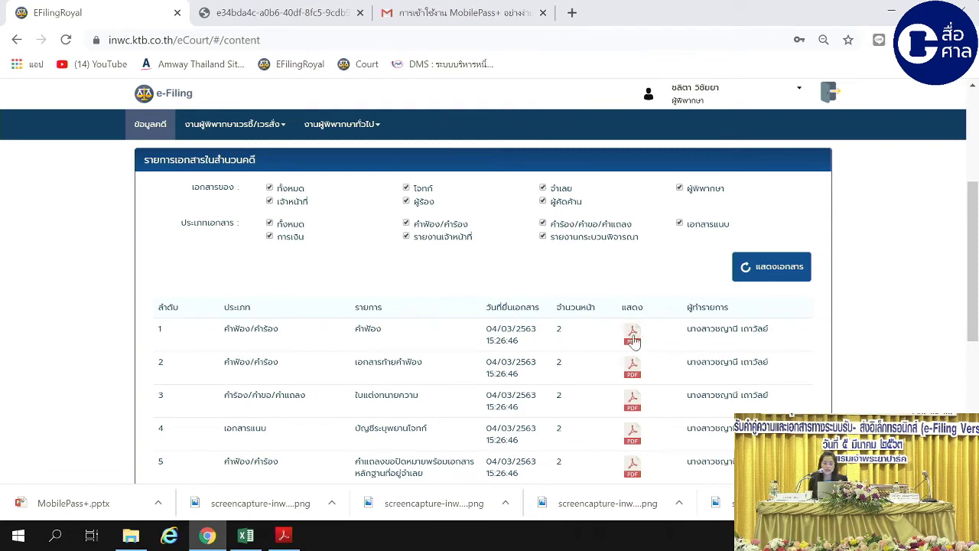
scroll(640, 299, up, 1)
scroll(640, 299, up, 3)
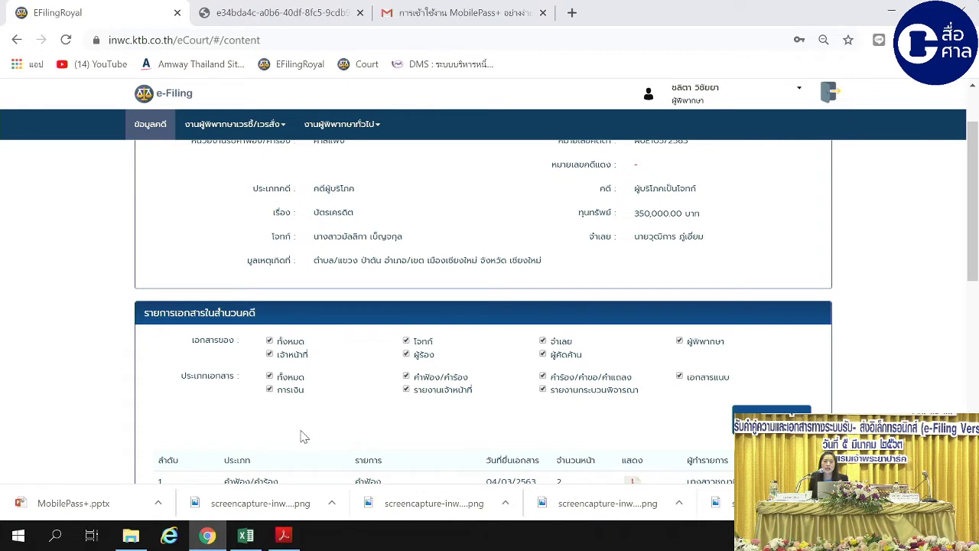
- Clear all document types, limit the case documents to the parties โจทก์ and จำเลย, and display and look through the filtered list
scroll(298, 432, down, 1)
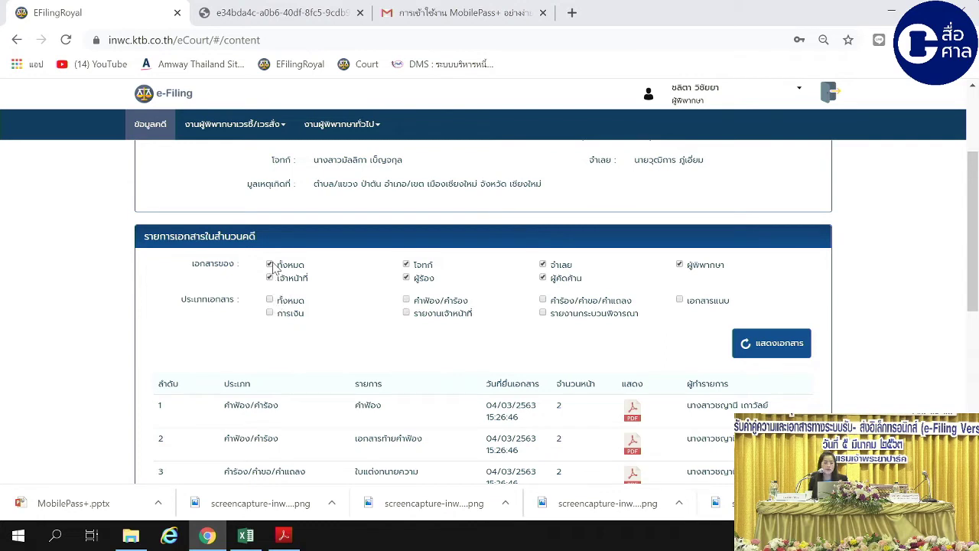
click(270, 265)
click(270, 265)
click(270, 265)
click(407, 265)
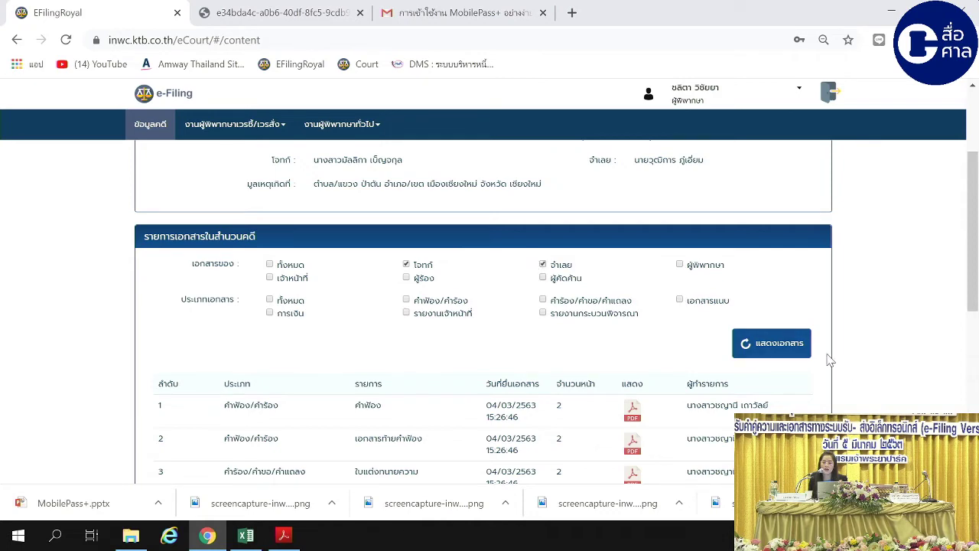
click(777, 341)
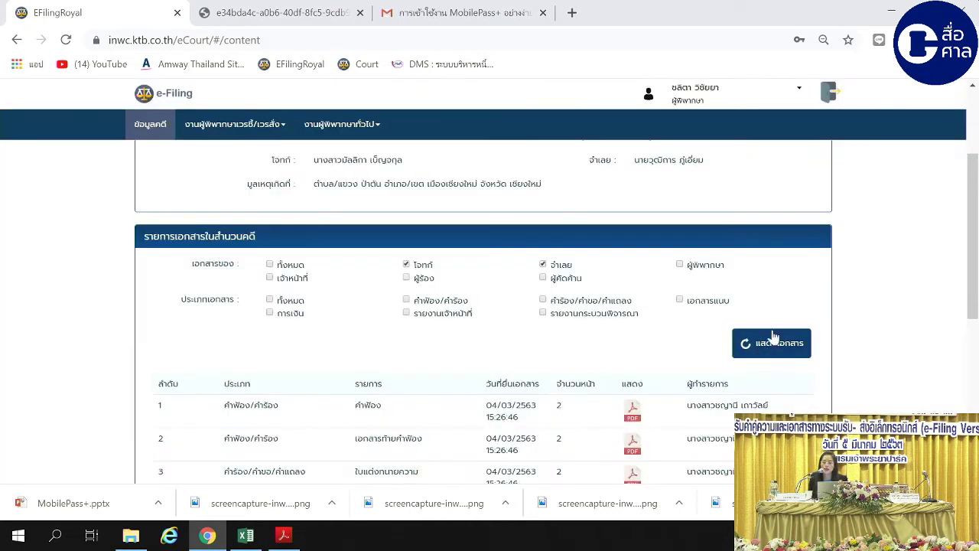
scroll(745, 359, down, 4)
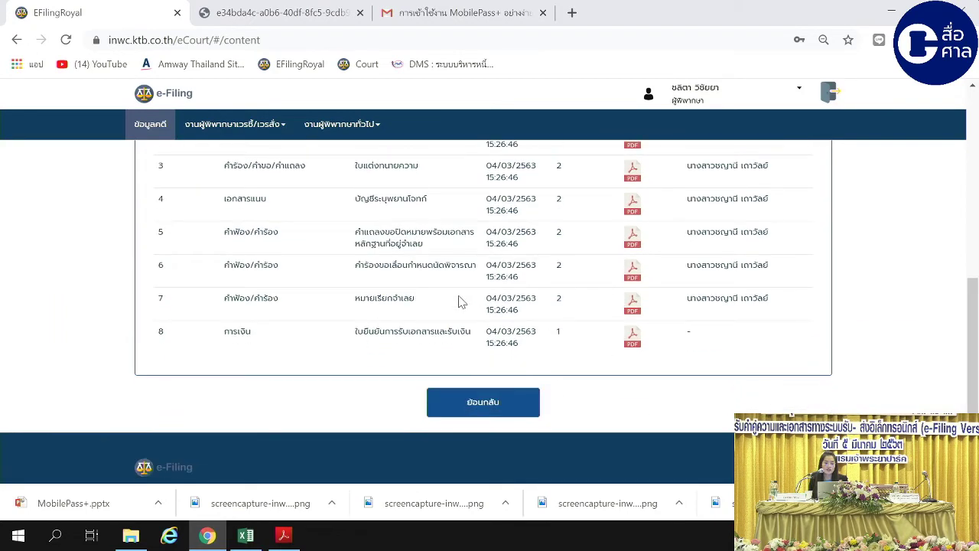
scroll(459, 299, up, 5)
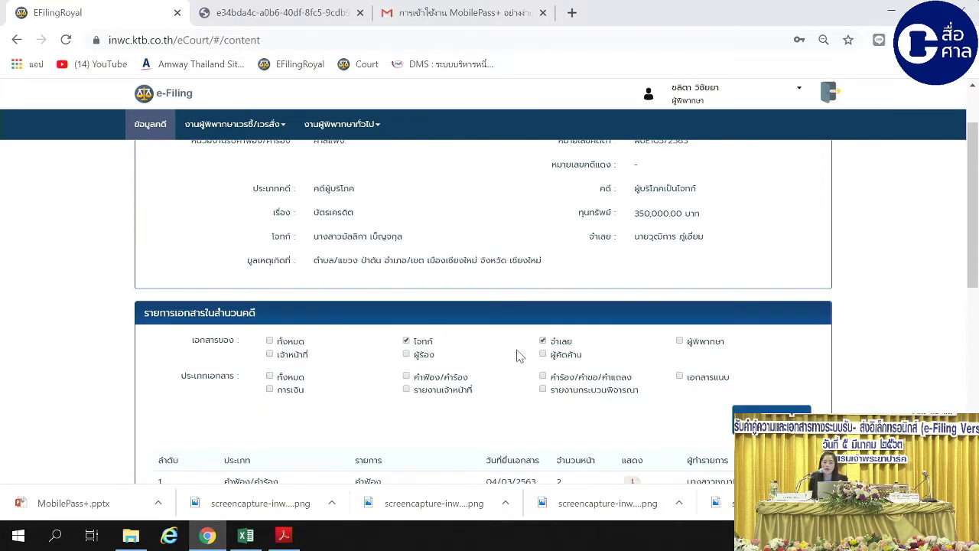
- Filter the case documents by the type การเงิน only, with no party selected, and check the resulting list
click(269, 389)
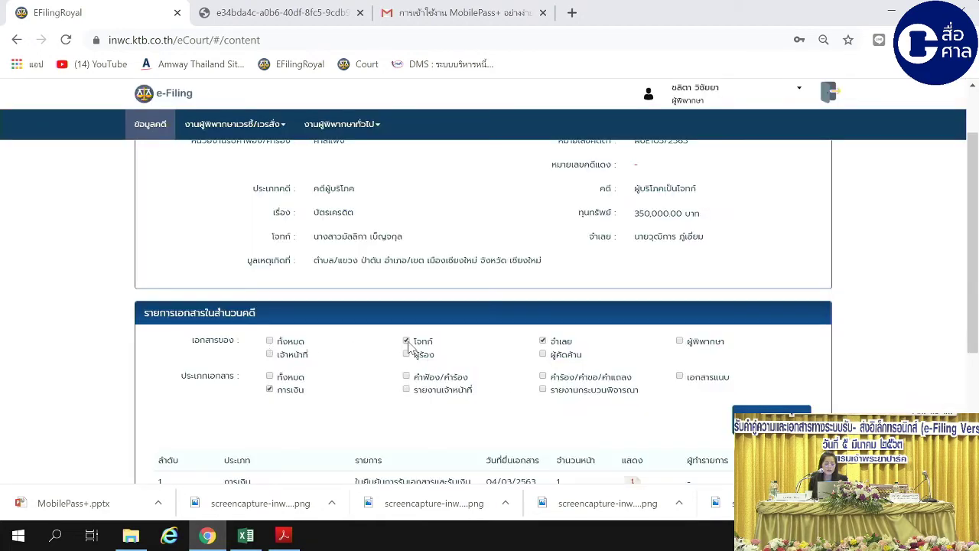
click(269, 341)
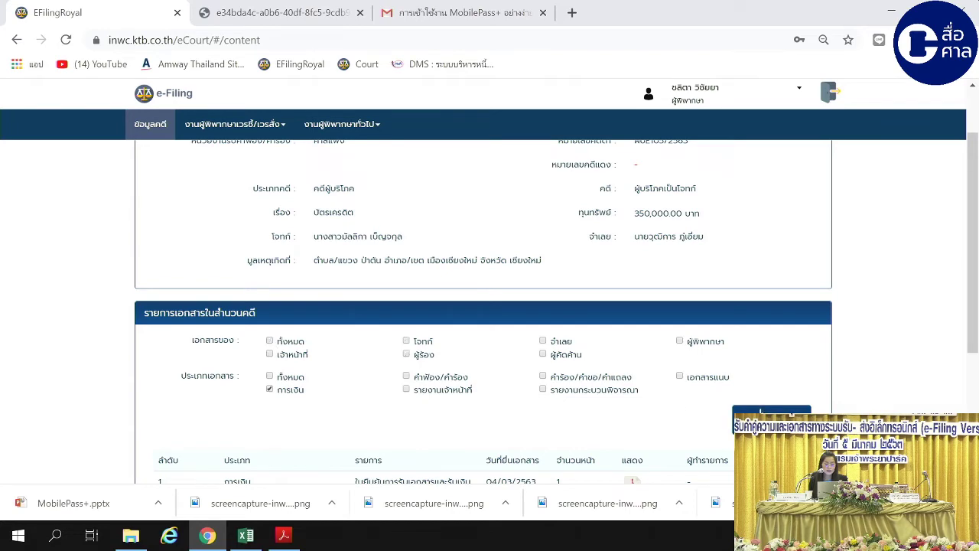
scroll(490, 305, down, 2)
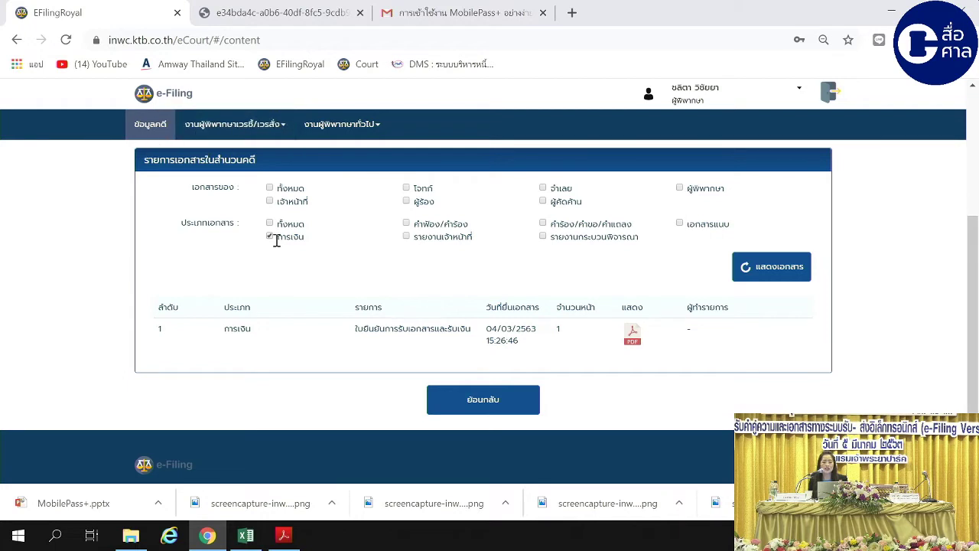
scroll(275, 238, up, 1)
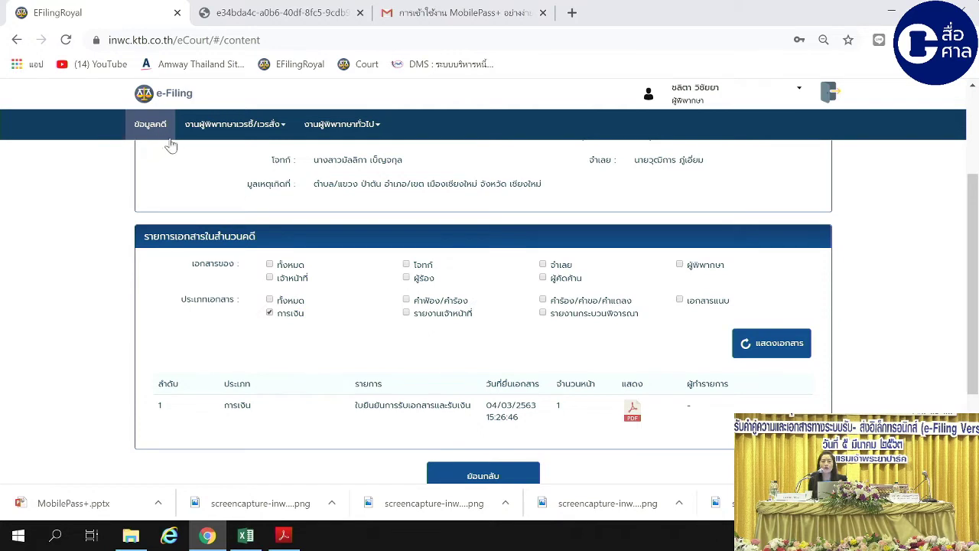
scroll(542, 197, up, 2)
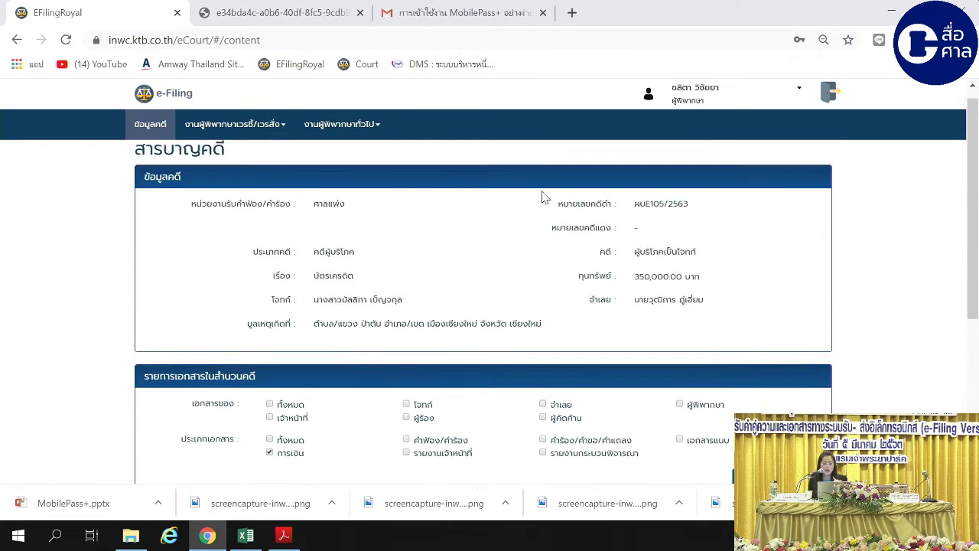
- Open the duty judge's pending civil cases (งานรอพิจารณา(คดีแพ่ง)), look through the list and expand its search criteria
click(273, 131)
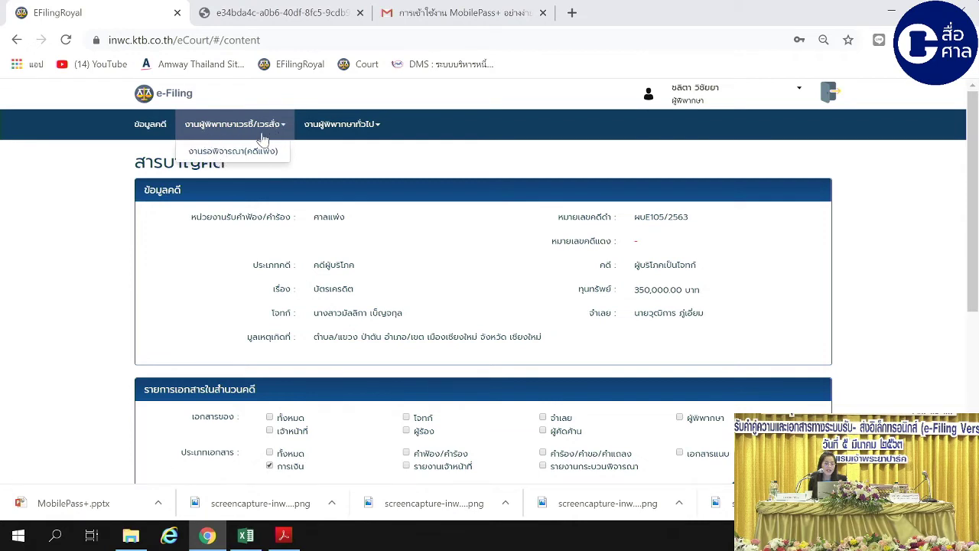
click(241, 151)
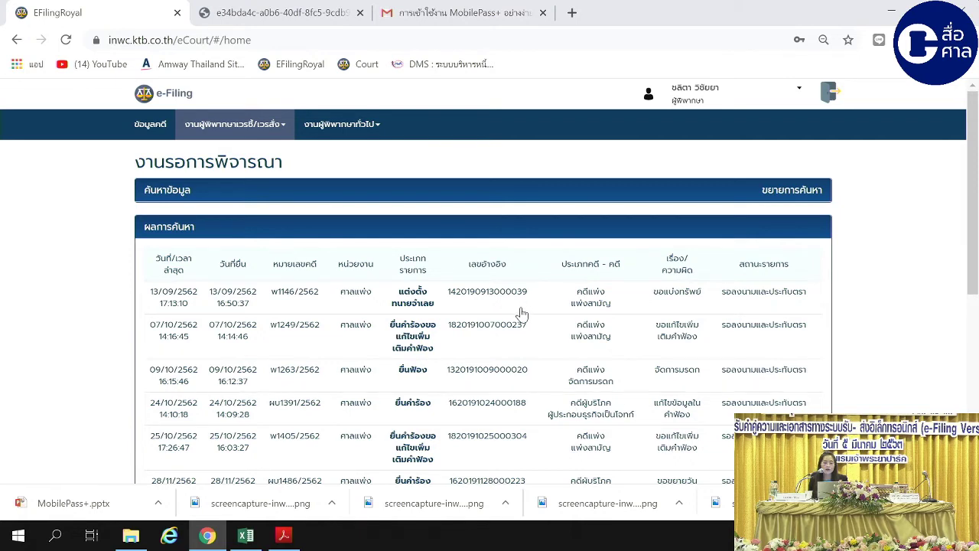
scroll(468, 353, down, 1)
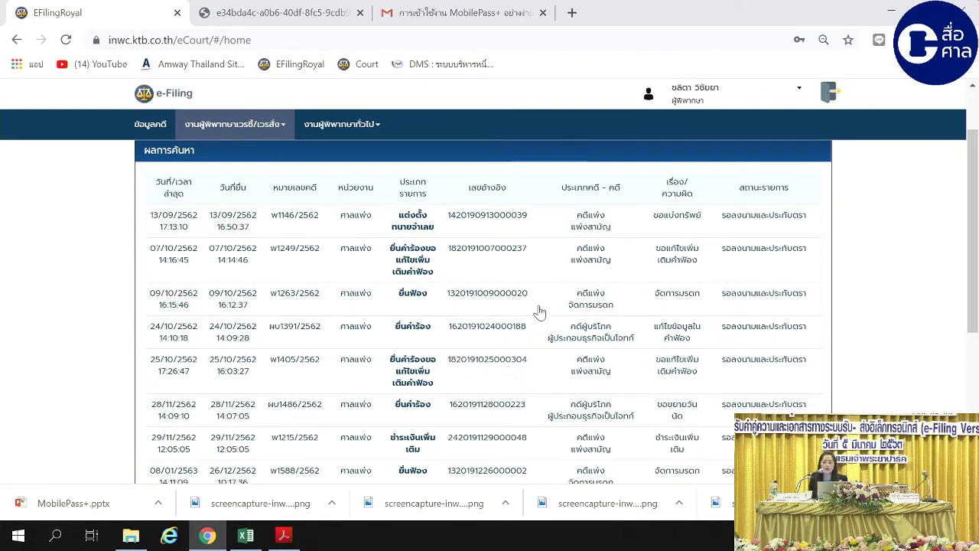
scroll(445, 277, up, 1)
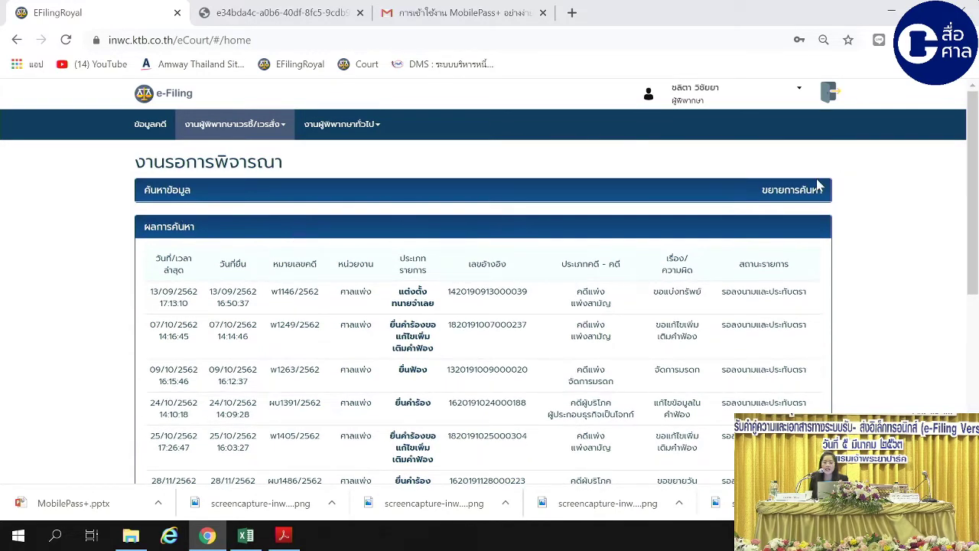
click(792, 191)
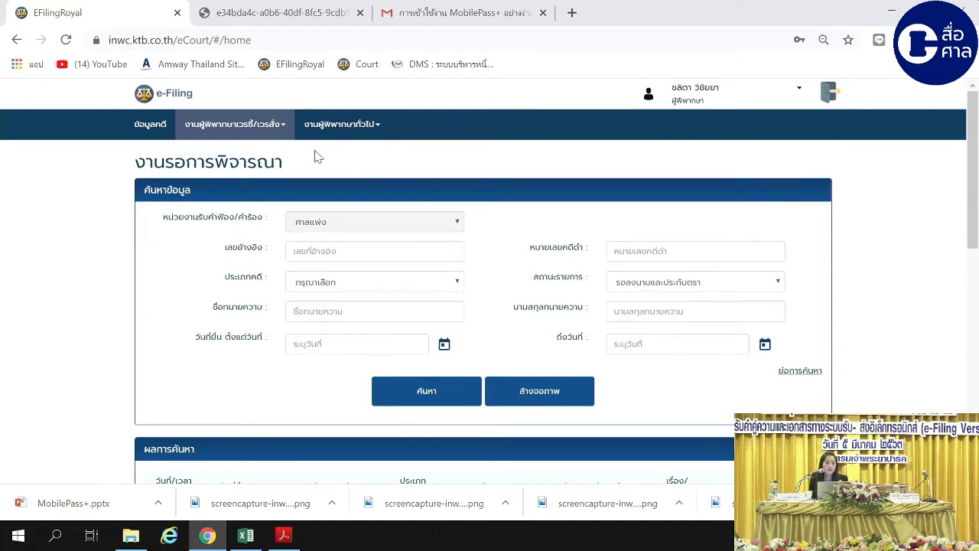
- Open the general judge's pending petitions list (คำร้อง/คำขอ/คำแถลง รอพิจารณา) and expand its search criteria
click(379, 132)
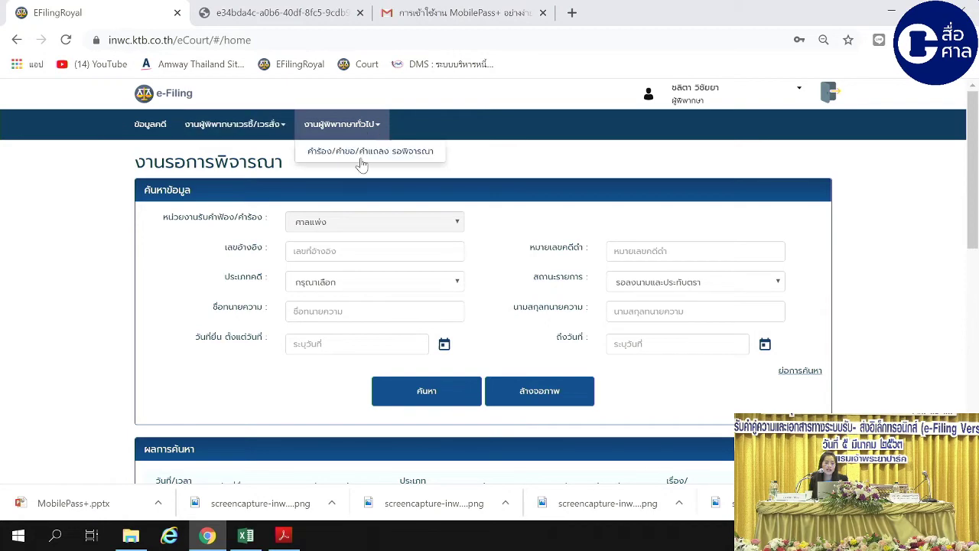
click(360, 158)
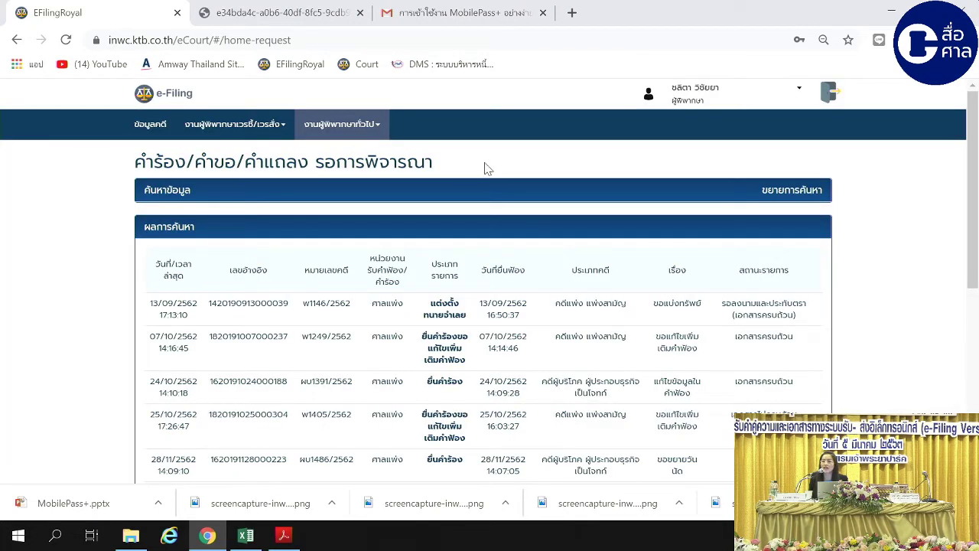
click(801, 194)
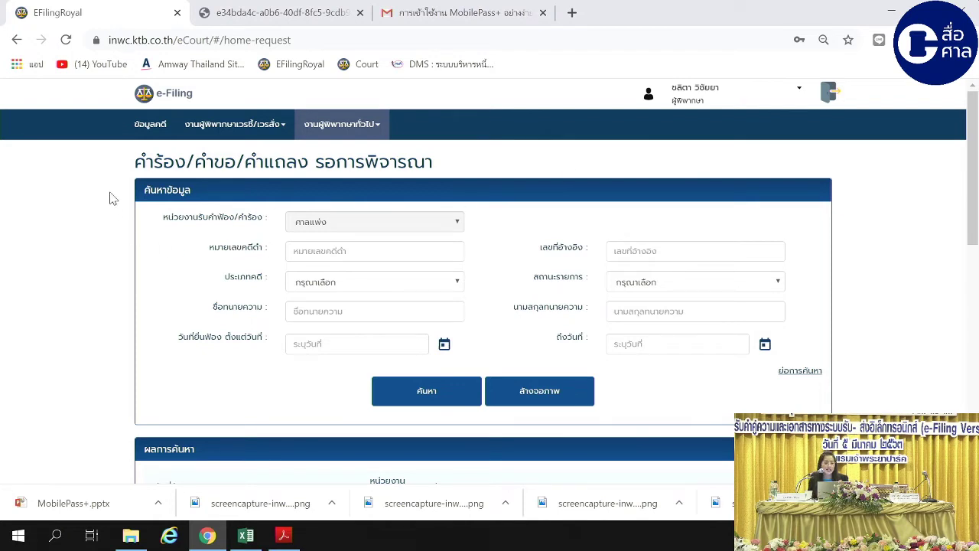
- Return to the case files (สำนวนคดี) and list all cases of ศาลแพ่ง without entering a case number
click(150, 125)
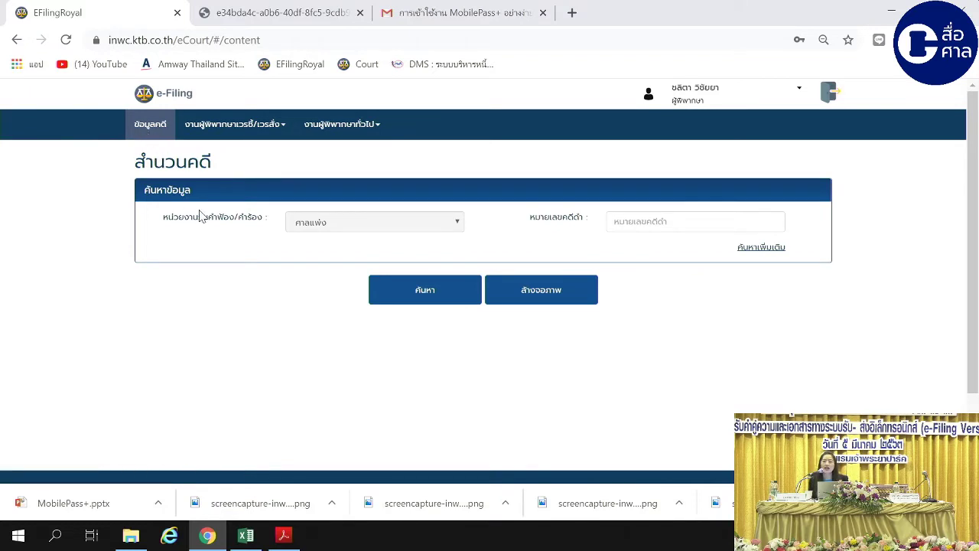
click(403, 288)
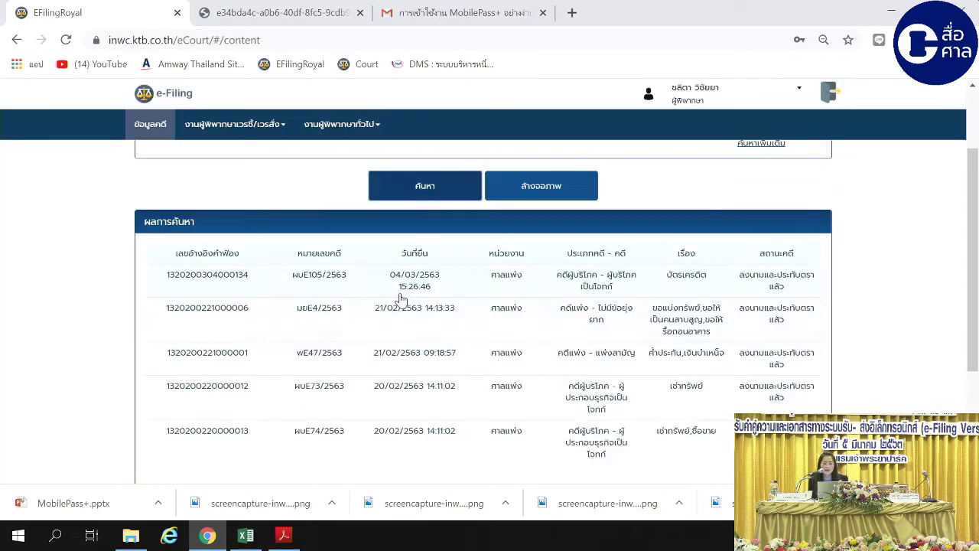
- Open the consumer case about บัตรเครดิต filed on 04/03/2563 and look through the list of documents in its file
click(398, 288)
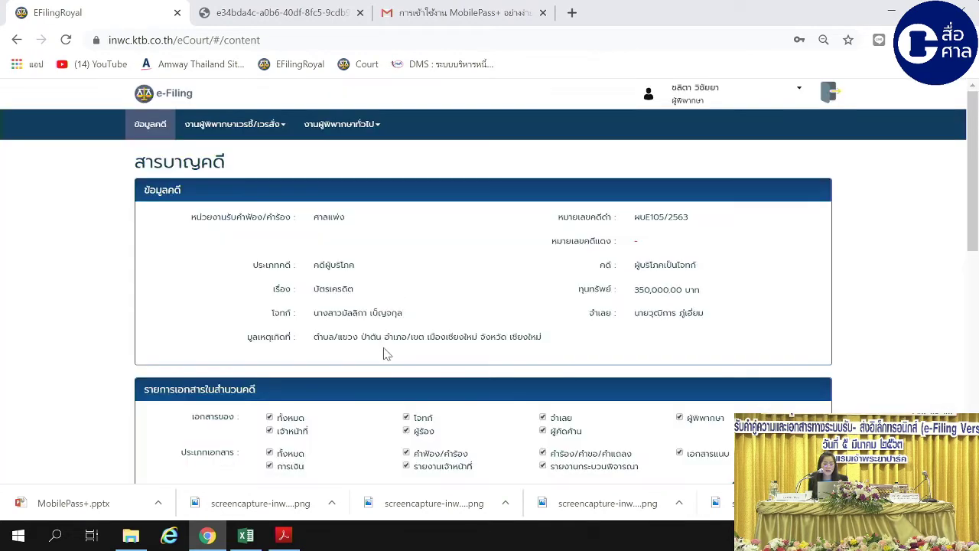
scroll(329, 340, down, 1)
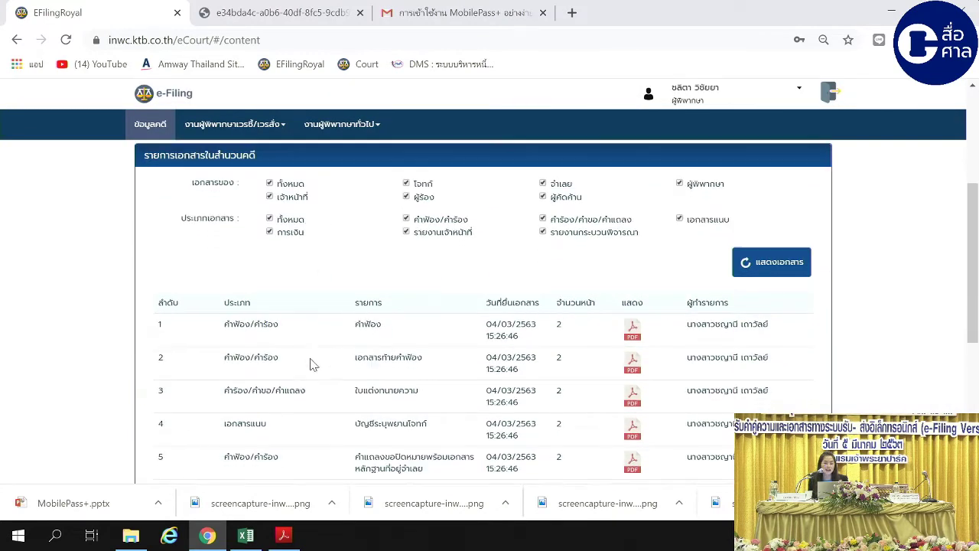
scroll(630, 275, down, 1)
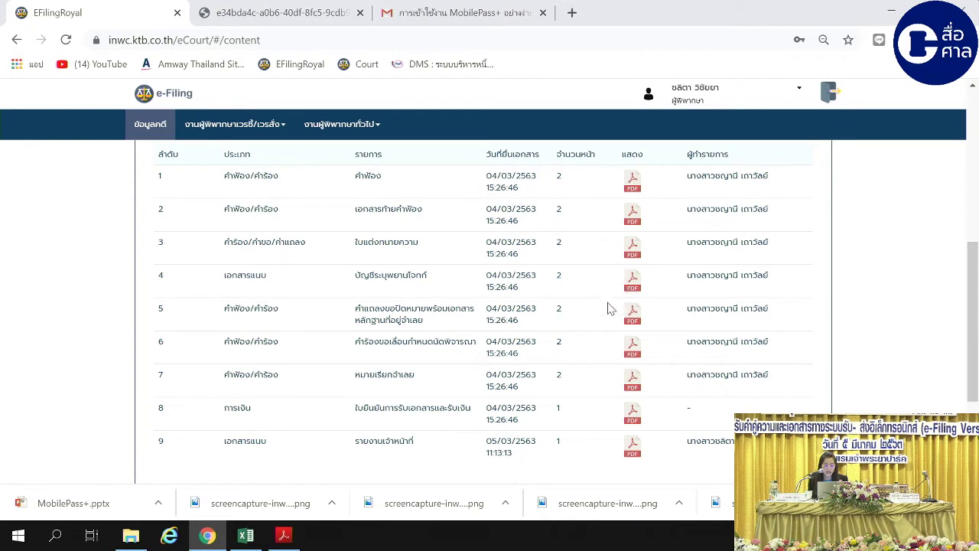
- View the เอกสารท้ายคำฟ้อง PDF from its court stamp to the footer of page 2, close it and return to the case information
click(631, 223)
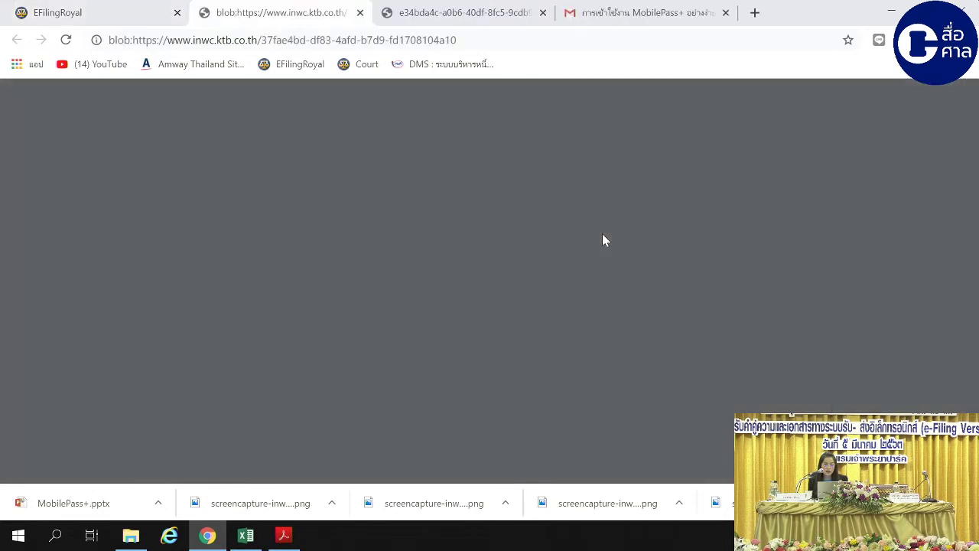
scroll(590, 321, down, 1)
scroll(592, 283, up, 1)
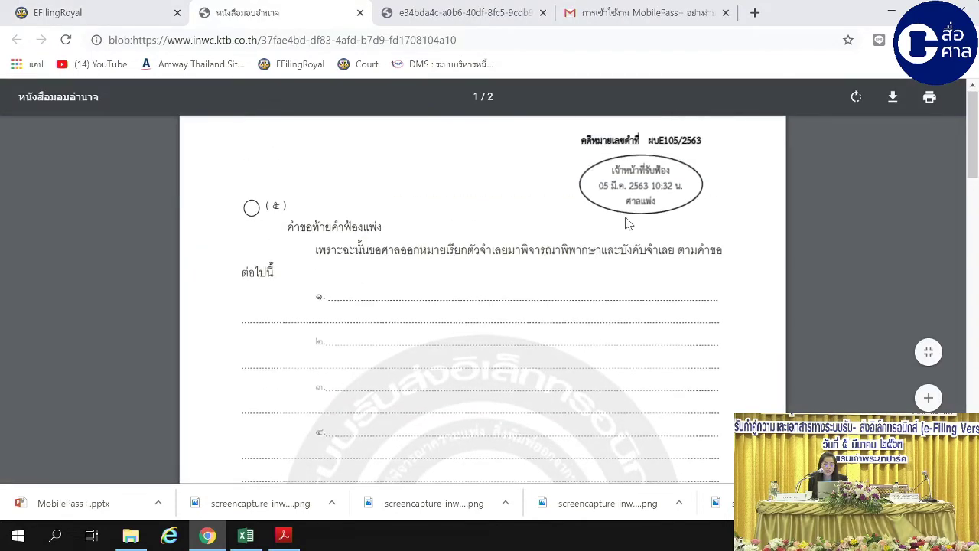
scroll(554, 433, down, 6)
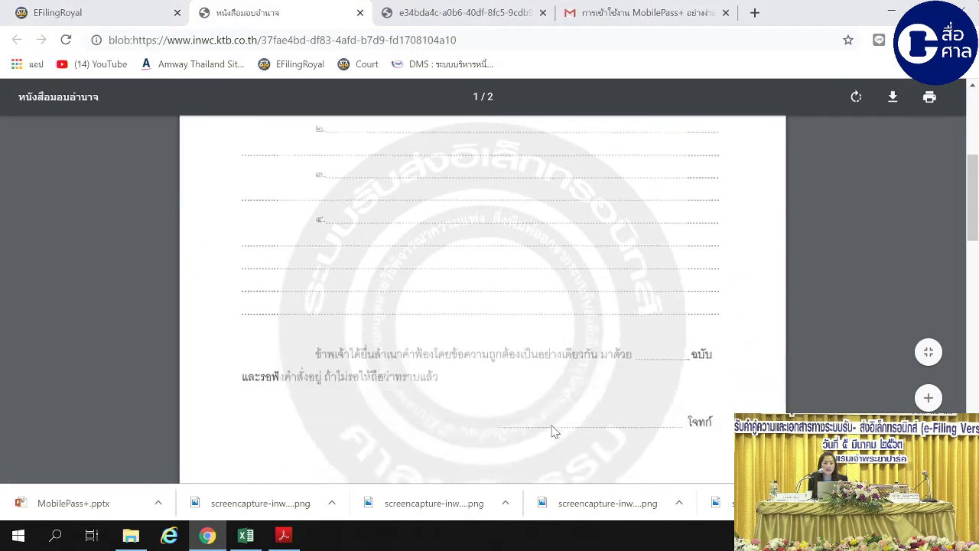
scroll(470, 402, up, 2)
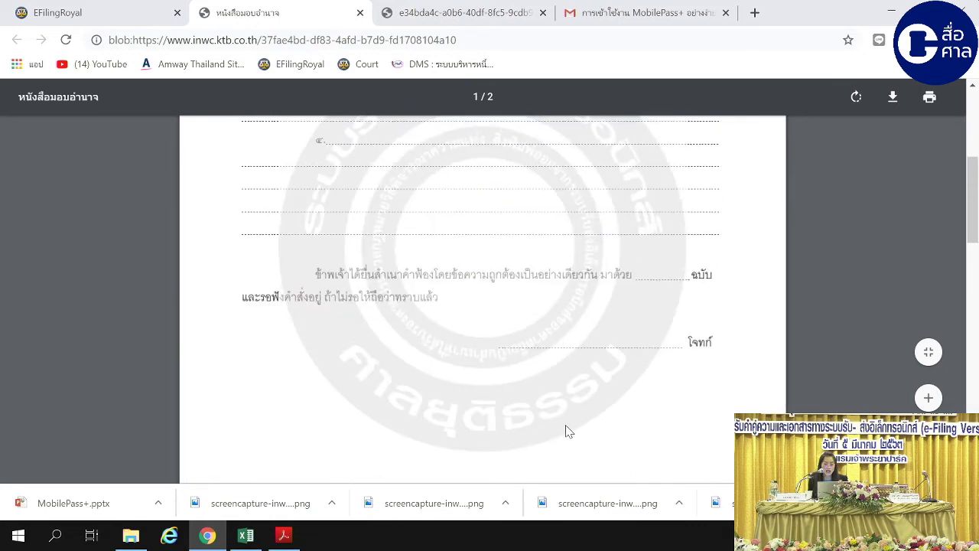
scroll(563, 429, down, 8)
scroll(588, 398, down, 4)
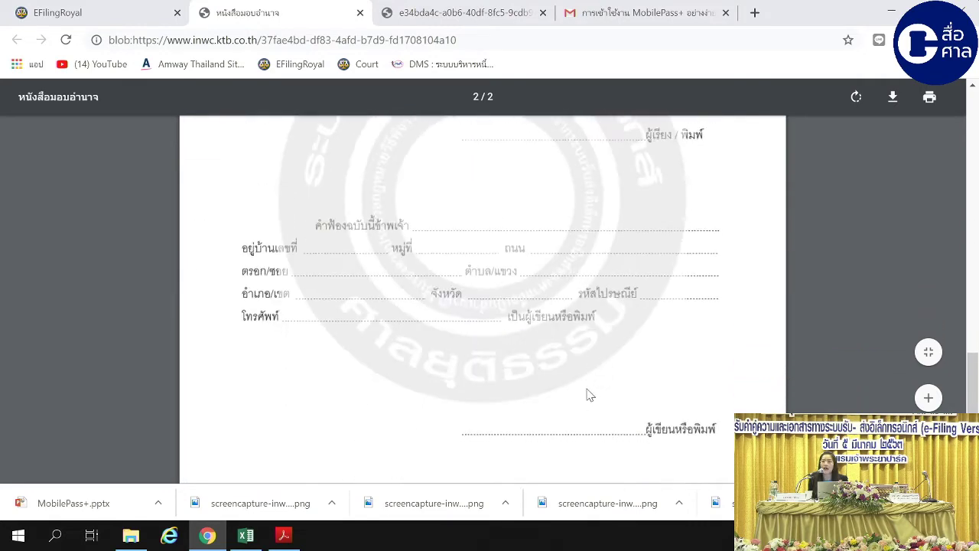
scroll(468, 379, down, 1)
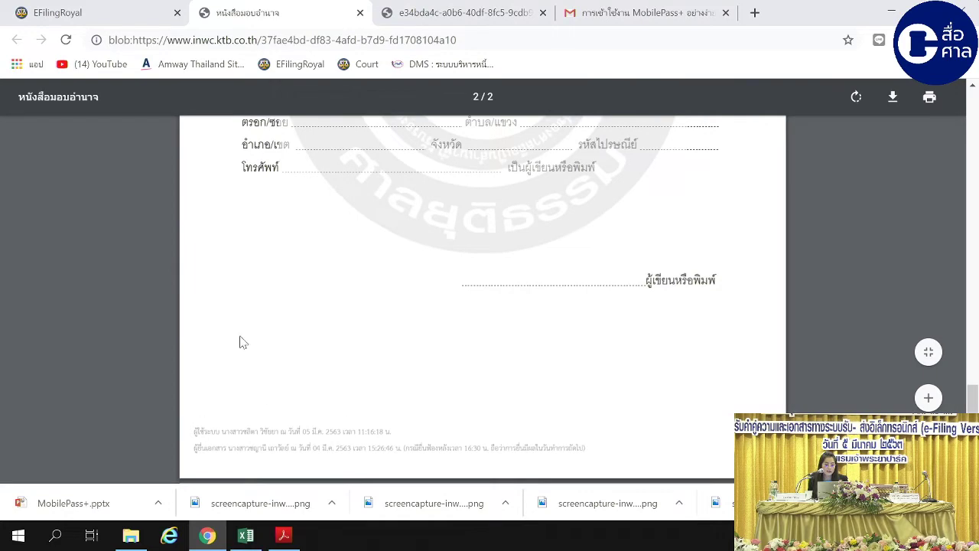
click(359, 13)
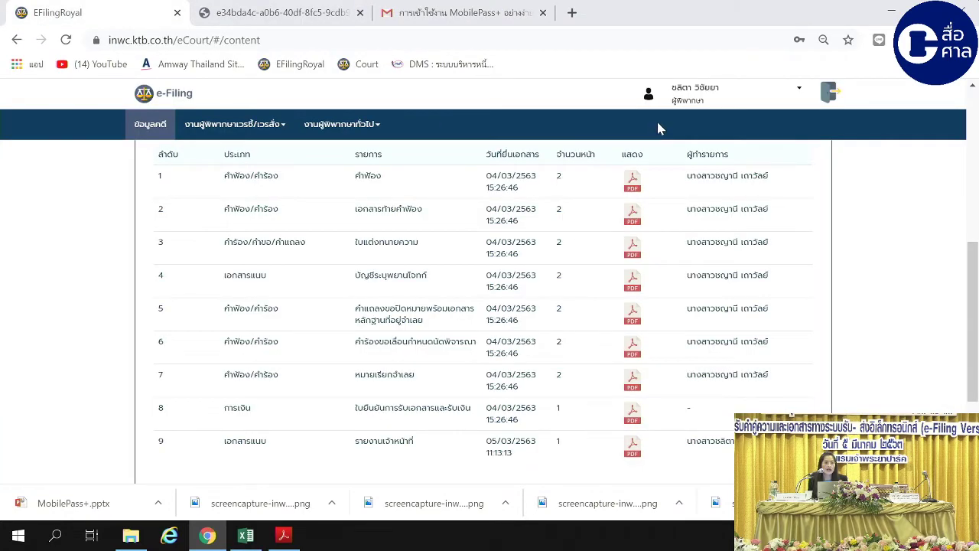
scroll(452, 250, up, 4)
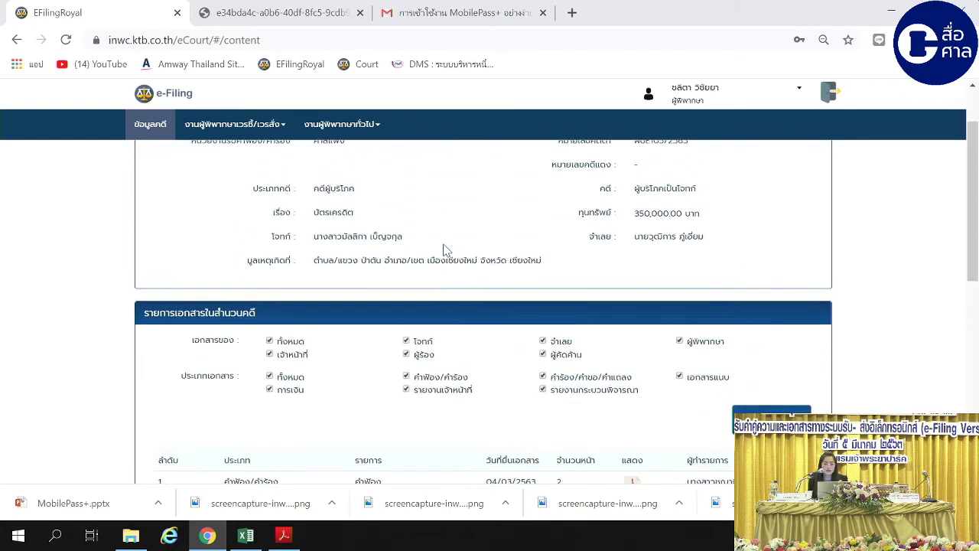
scroll(792, 186, up, 1)
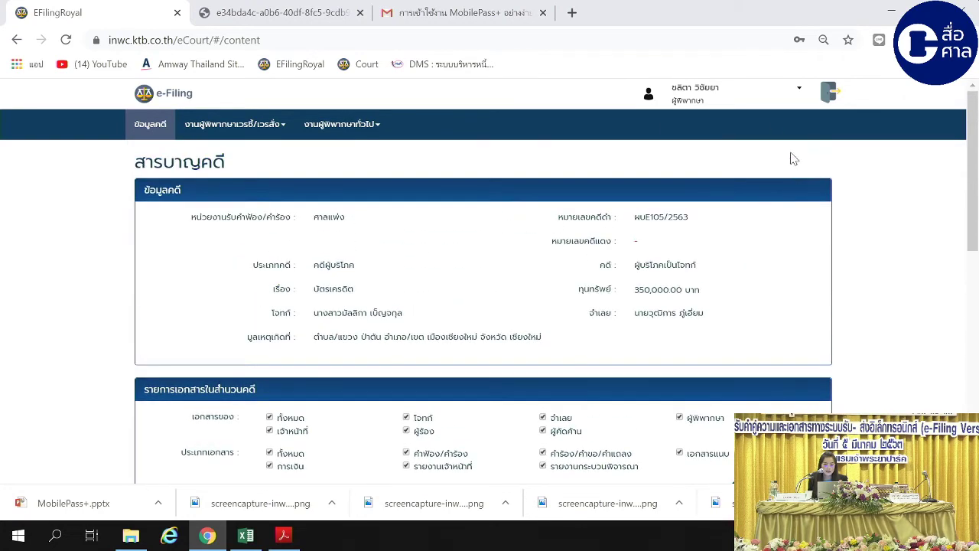
- Switch the user role to เจ้าหน้าที่การเงิน and open its list of work awaiting checking (งานรอตรวจสอบ)
click(799, 108)
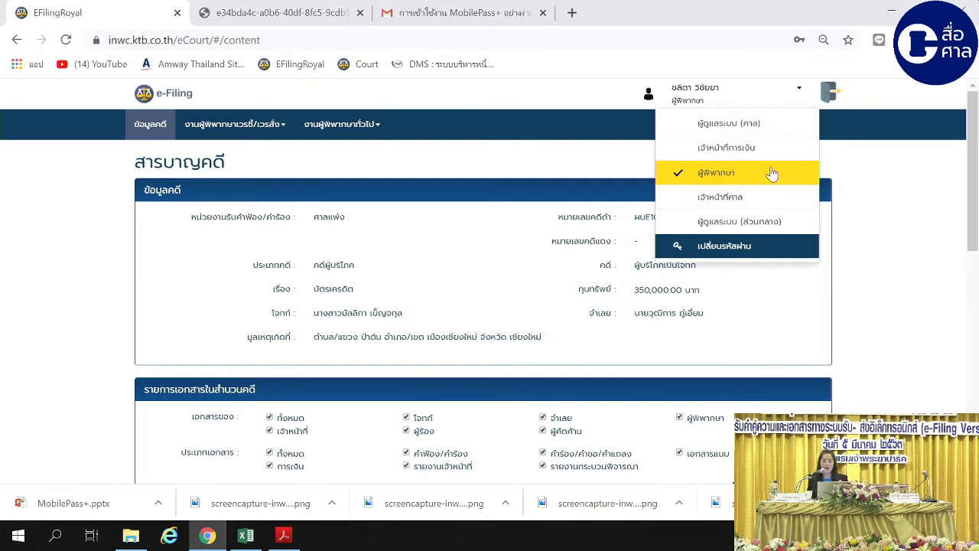
click(710, 153)
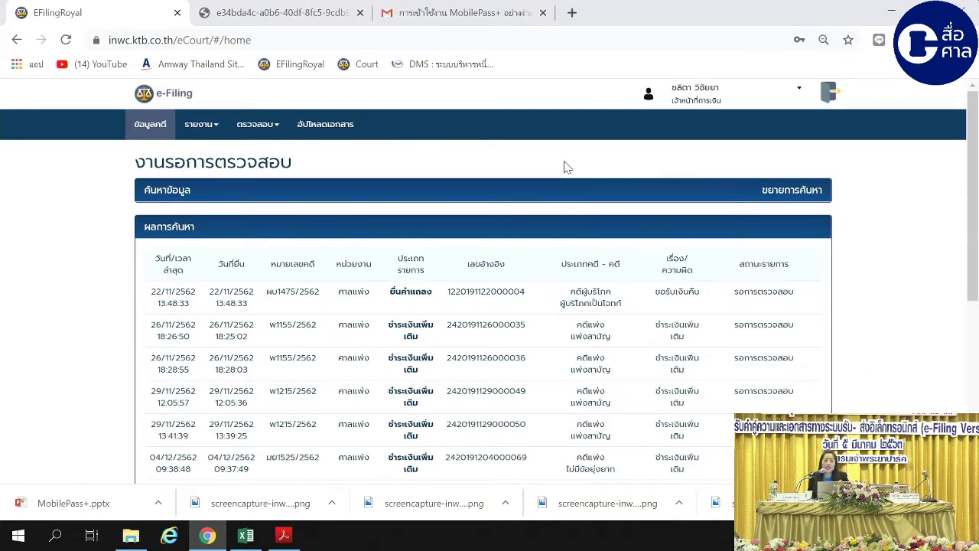
click(258, 123)
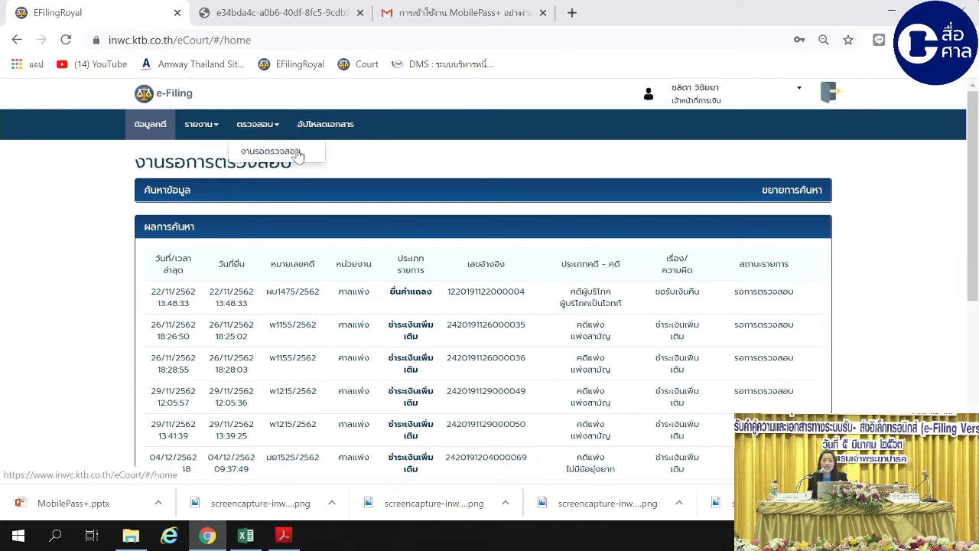
click(297, 153)
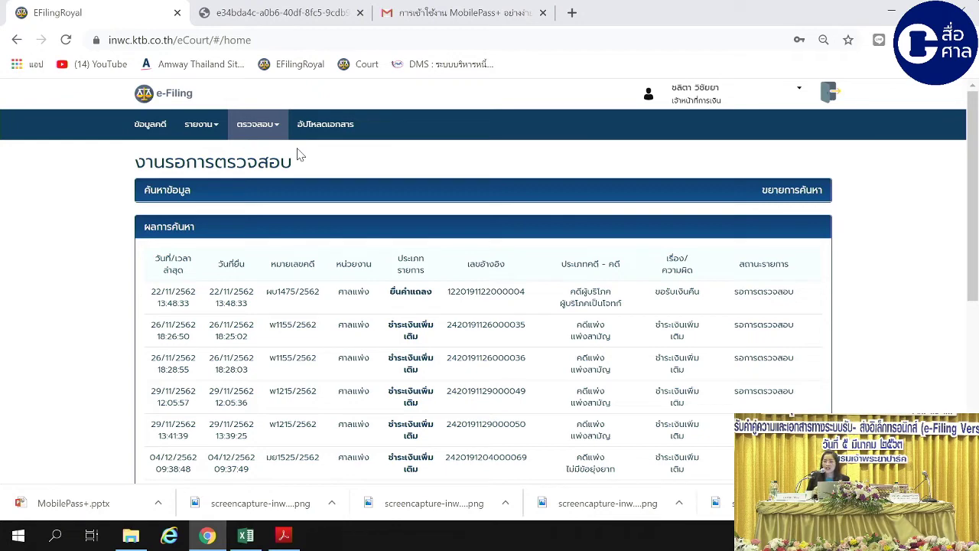
click(271, 128)
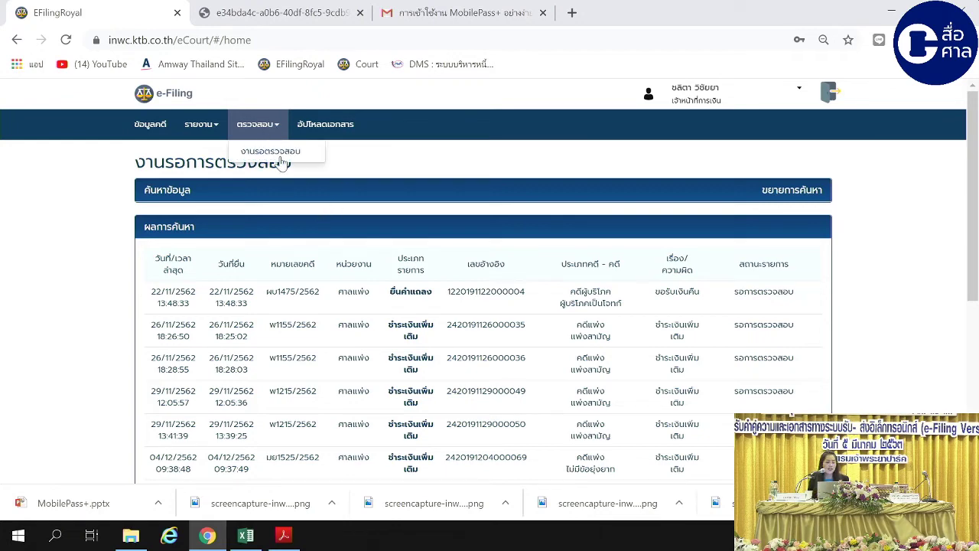
click(291, 152)
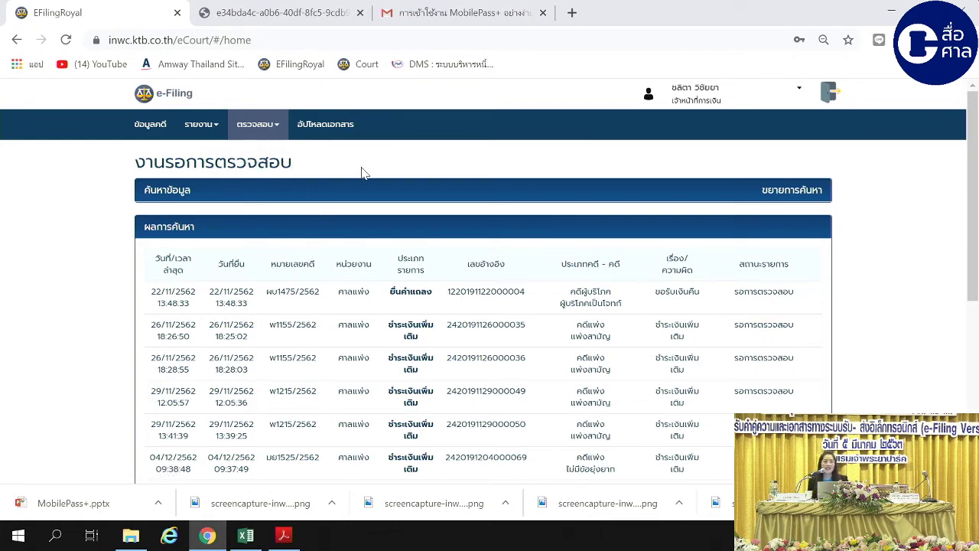
- Expand the search criteria of the awaiting-check list, including the black case number field, and look through the first page of entries
click(809, 192)
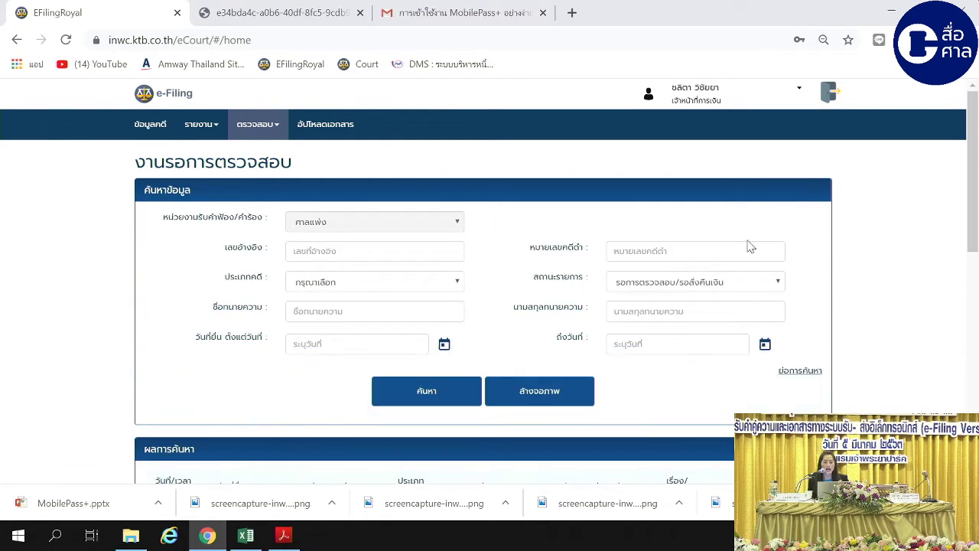
click(657, 254)
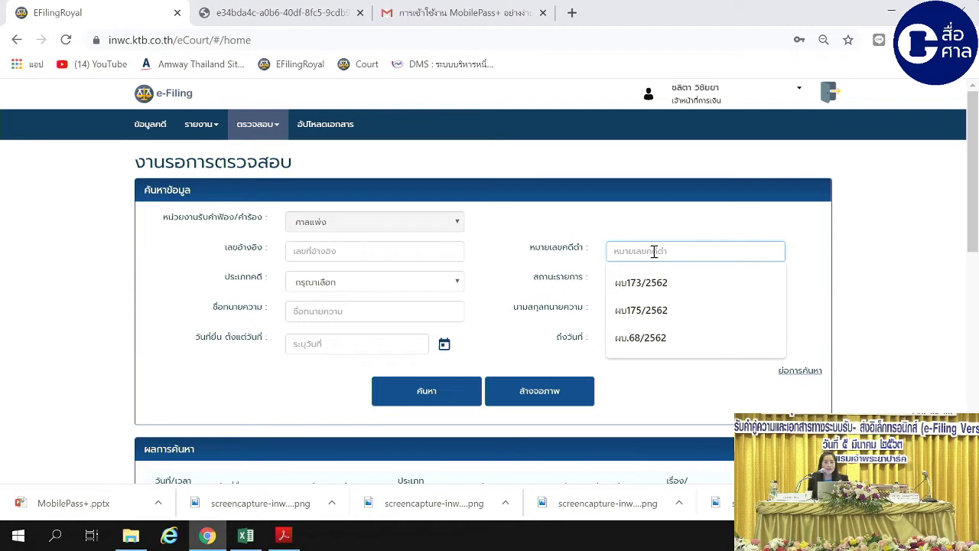
click(407, 197)
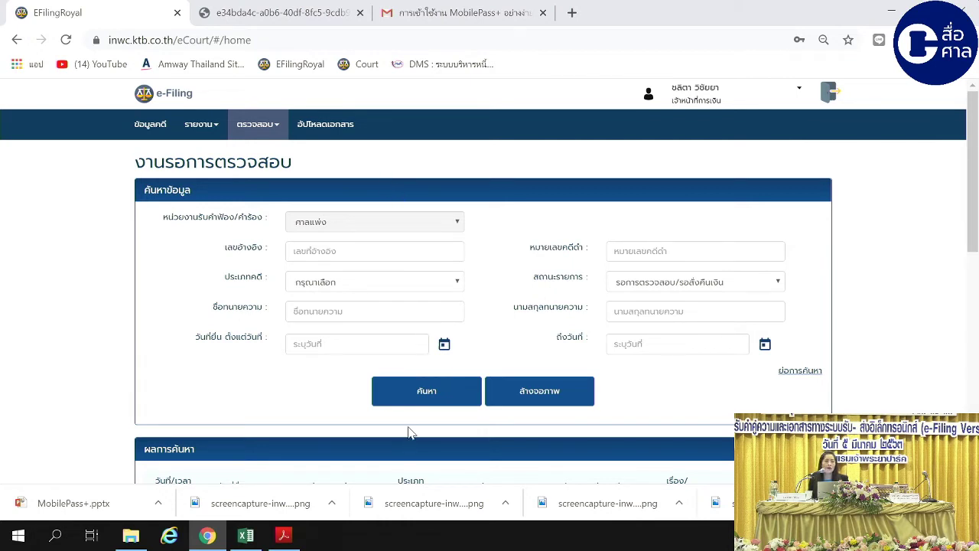
scroll(390, 425, down, 6)
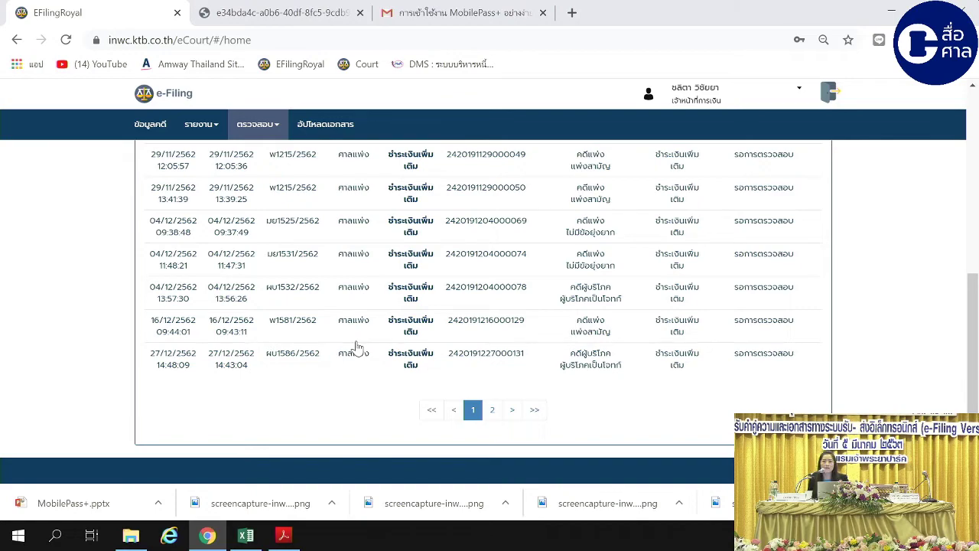
scroll(354, 342, up, 6)
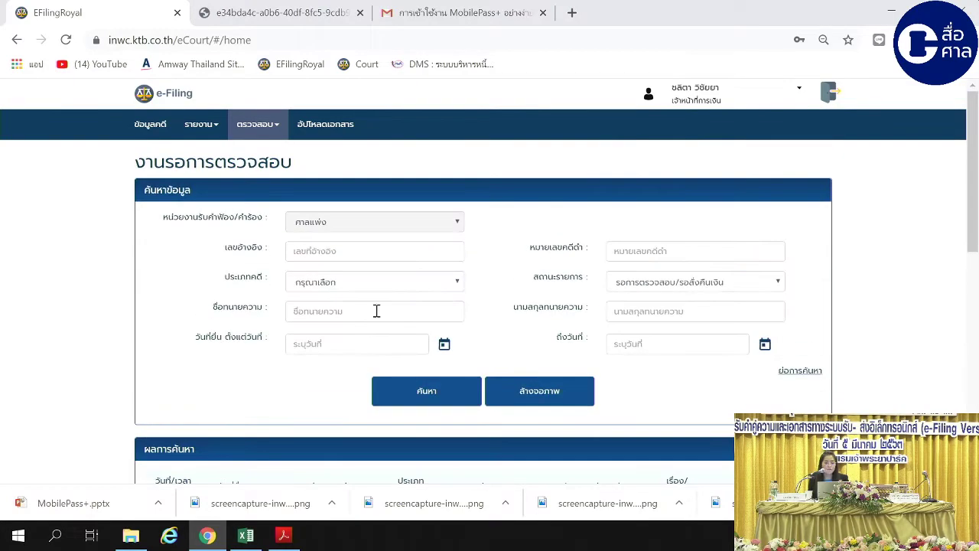
click(626, 245)
scroll(425, 337, down, 1)
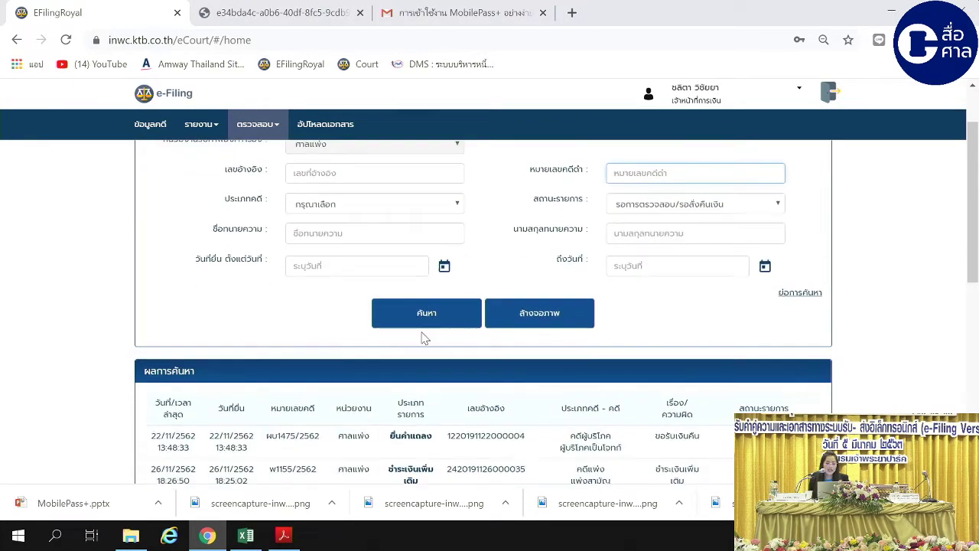
scroll(425, 338, down, 2)
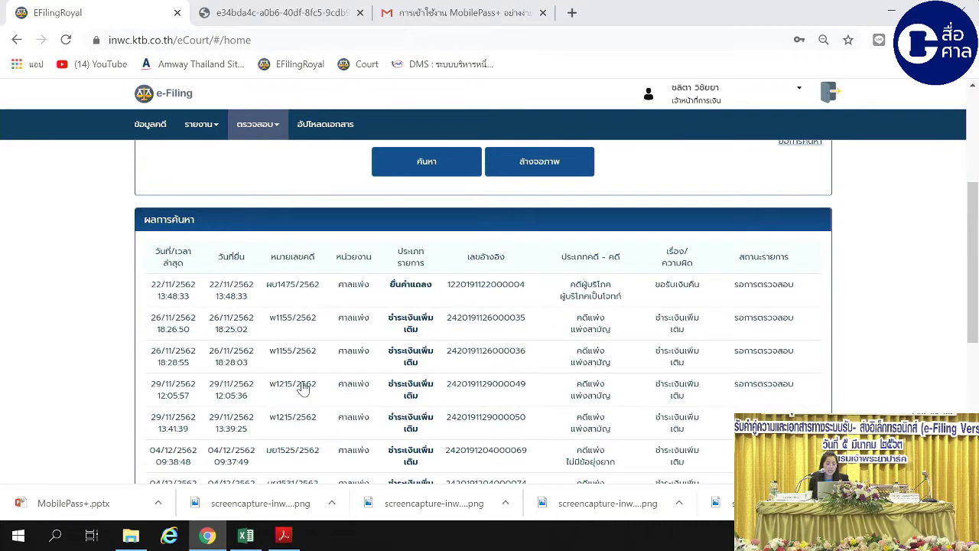
scroll(303, 388, down, 3)
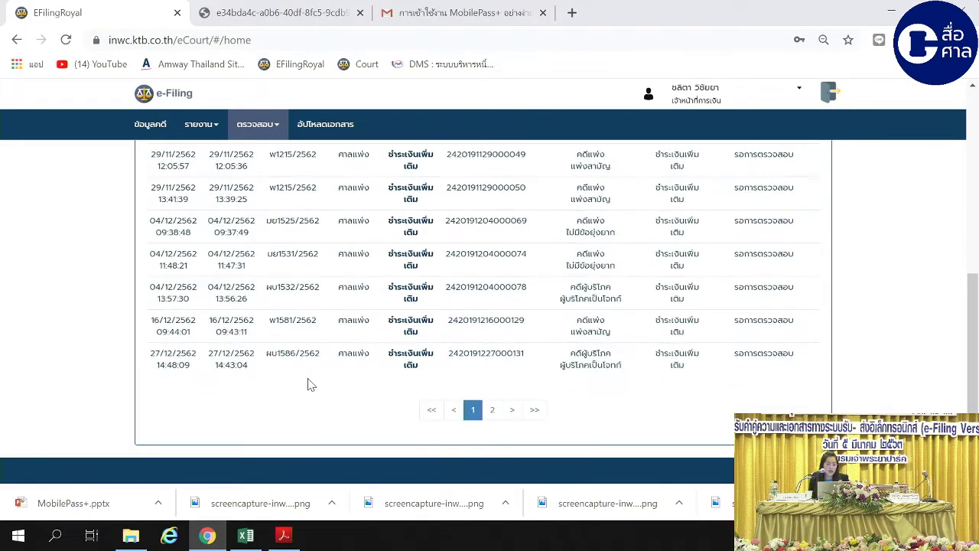
- Go to page 2 of the list and open the additional payment request (ชำระเงินเพิ่มเติม) filed on 13/02/2563
click(510, 410)
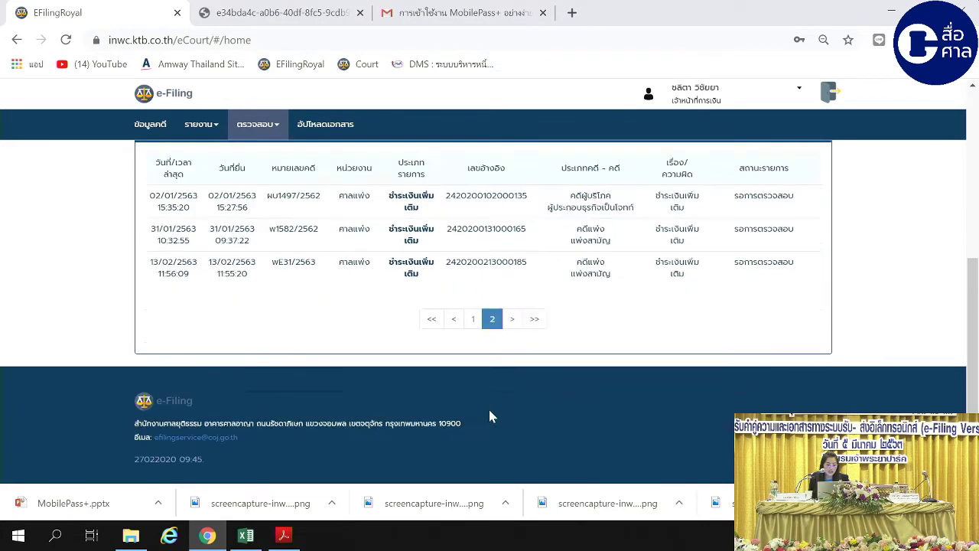
click(291, 271)
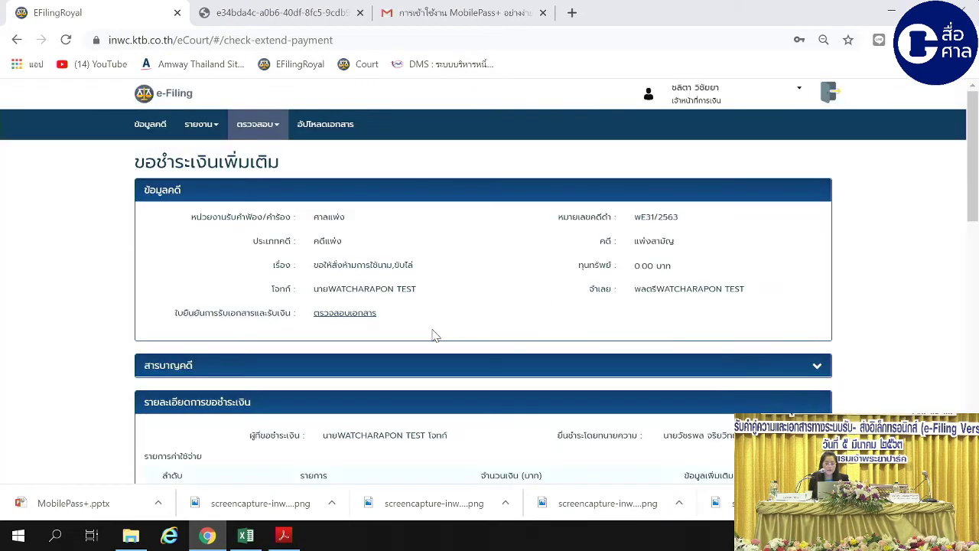
scroll(432, 337, down, 1)
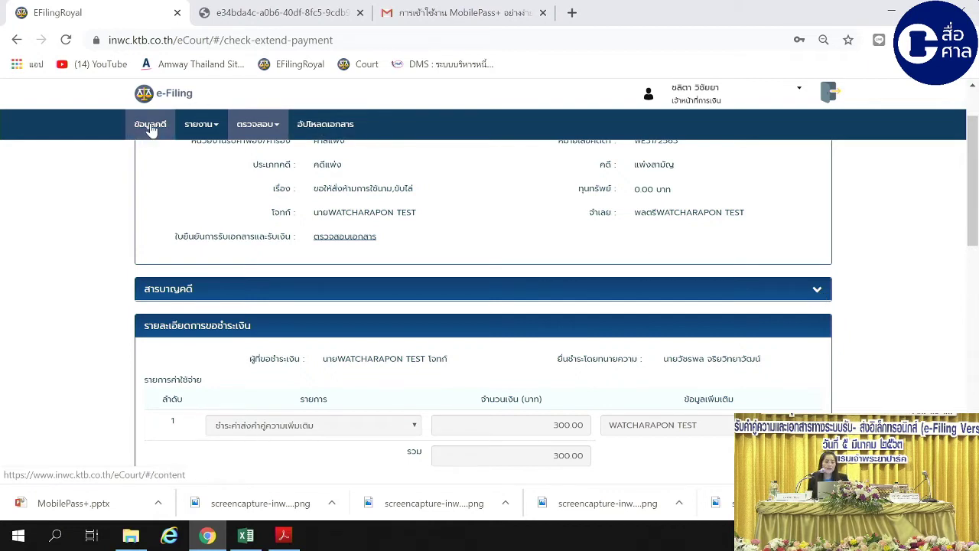
- Expand the case index (สารบาญคดี) of the payment request, look through all its documents and collapse it again
click(818, 291)
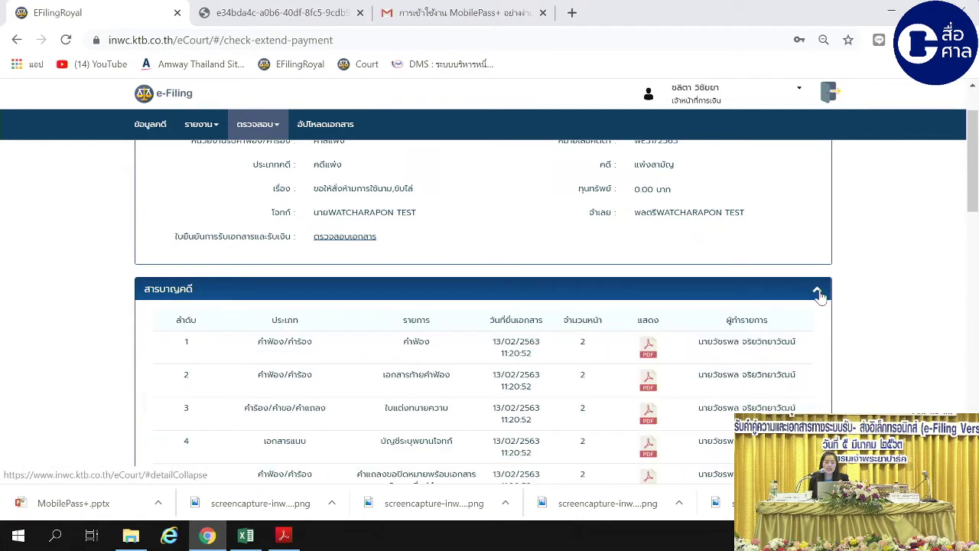
scroll(817, 295, down, 7)
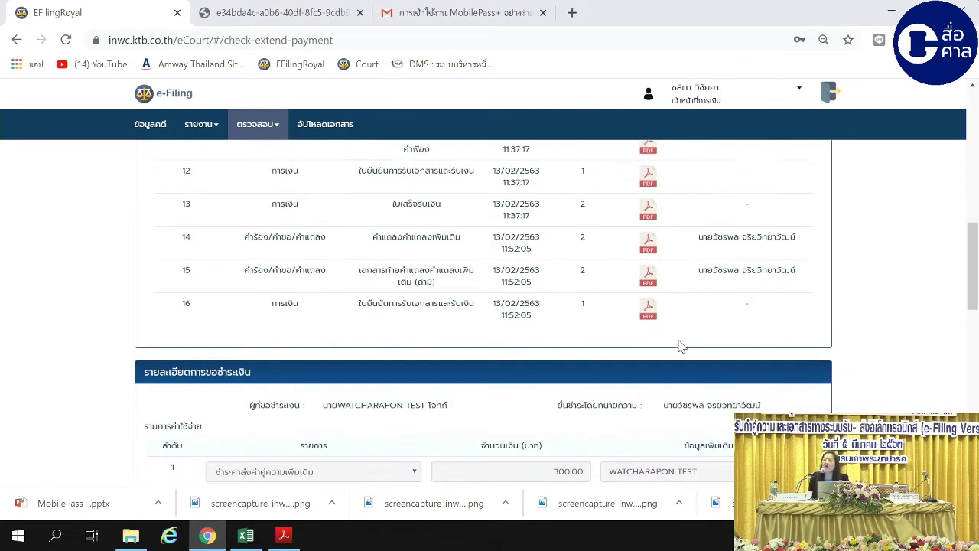
scroll(676, 338, up, 7)
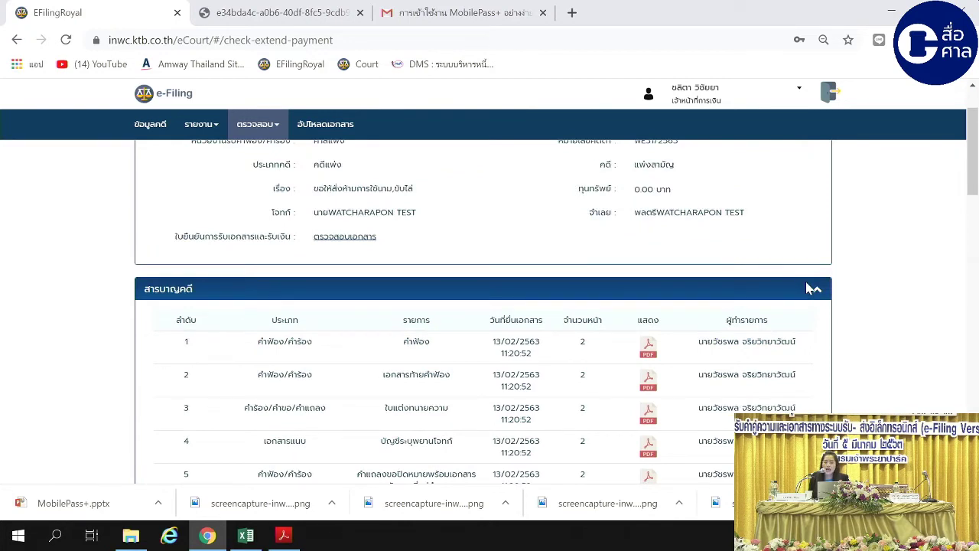
click(815, 290)
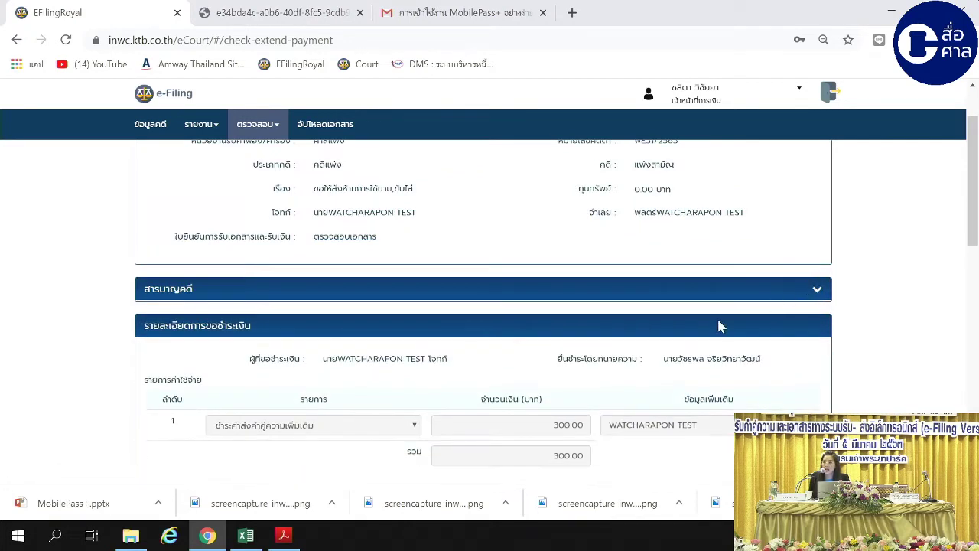
- Examine the requested payment details (รายละเอียดการขอชำระเงิน), the filing result (ผลการยื่น) and the documents submitted by the party
scroll(689, 306, down, 2)
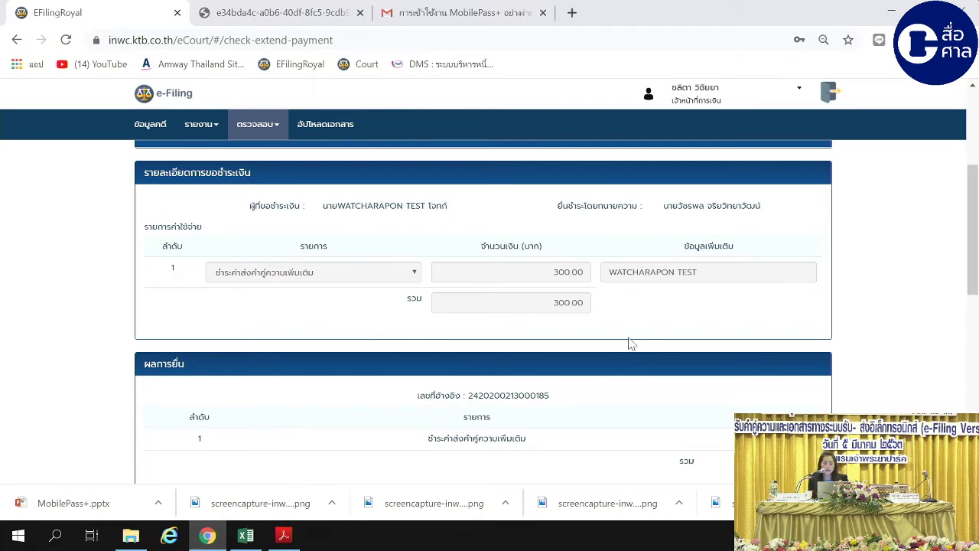
scroll(688, 321, down, 2)
scroll(604, 300, up, 2)
scroll(592, 258, down, 2)
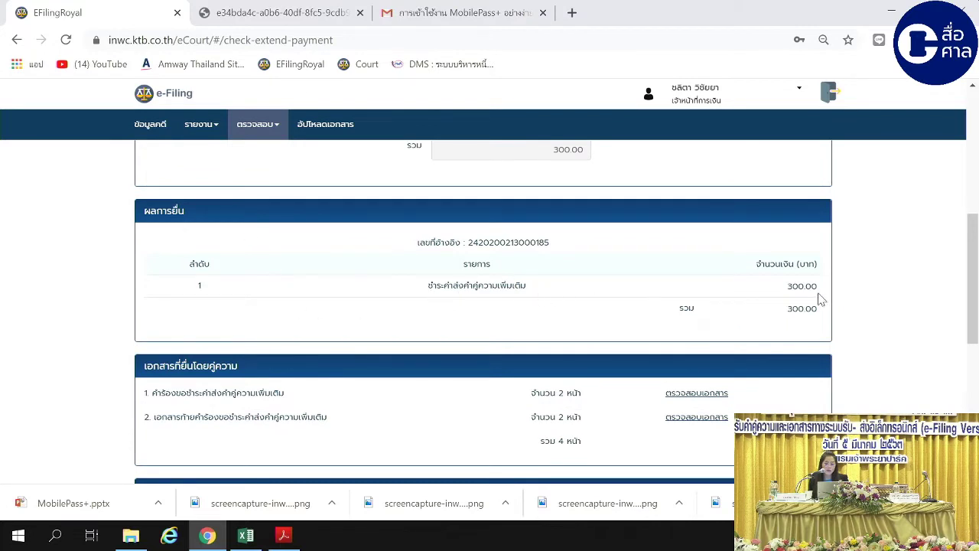
- Mark the payment request's check result as documents complete (เอกสารครบถ้วน), leave the officer report blank and confirm the submission
scroll(789, 343, down, 1)
scroll(748, 331, down, 1)
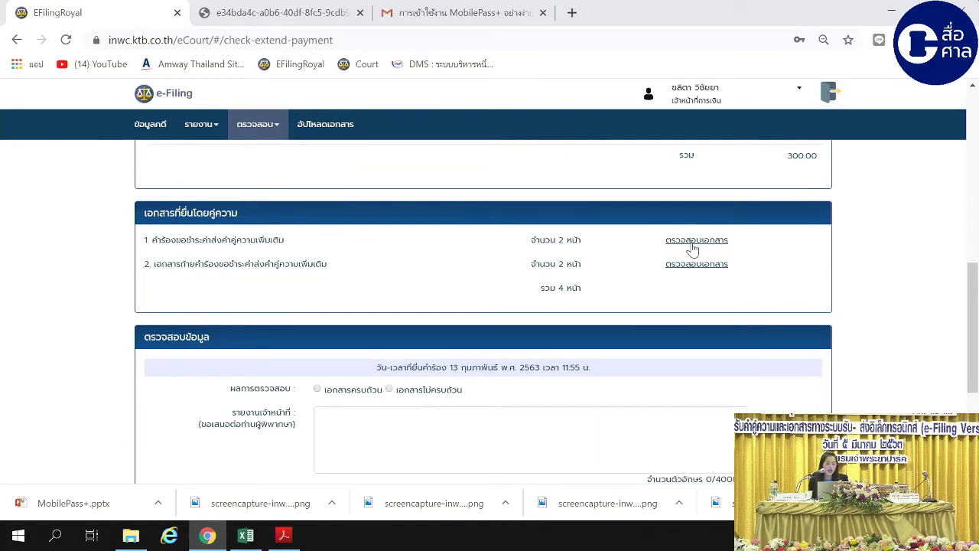
scroll(374, 376, down, 1)
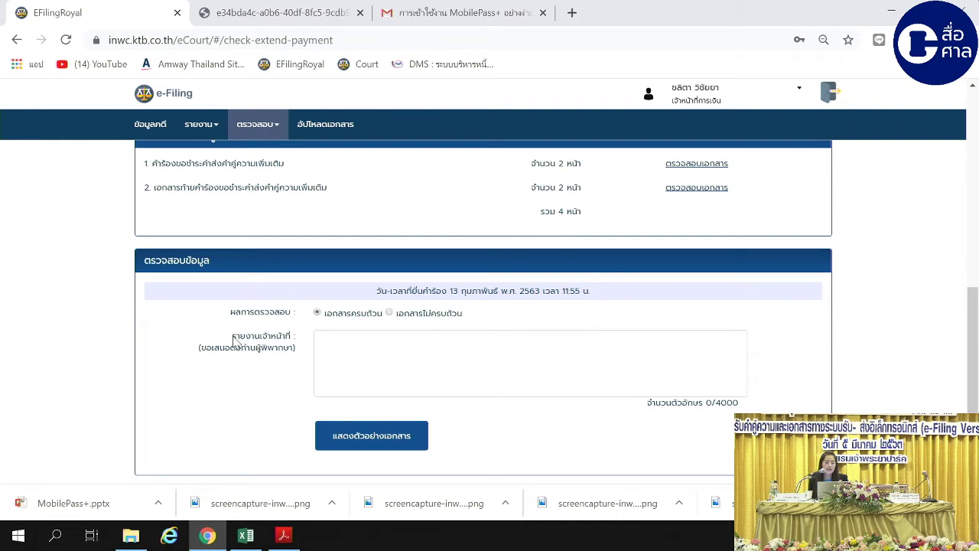
drag(233, 335, 308, 360)
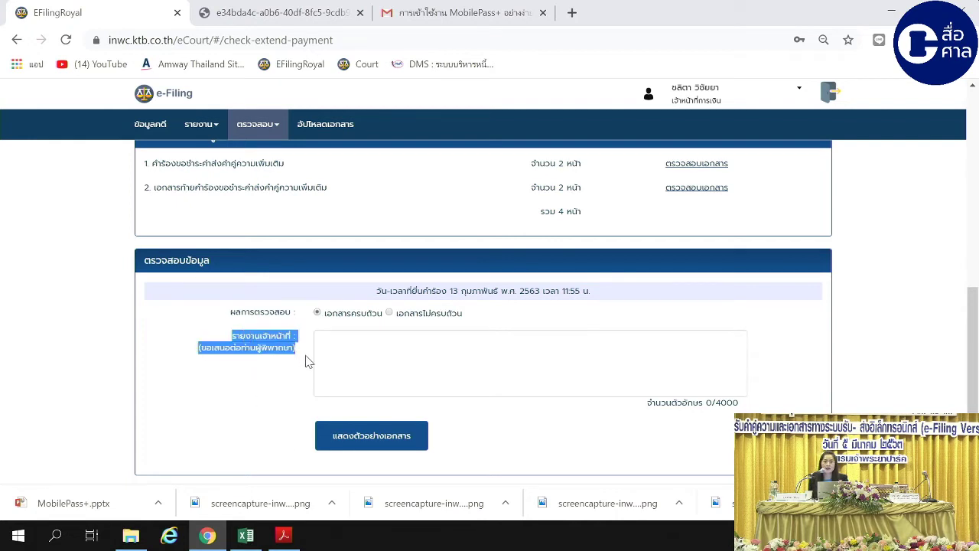
click(411, 347)
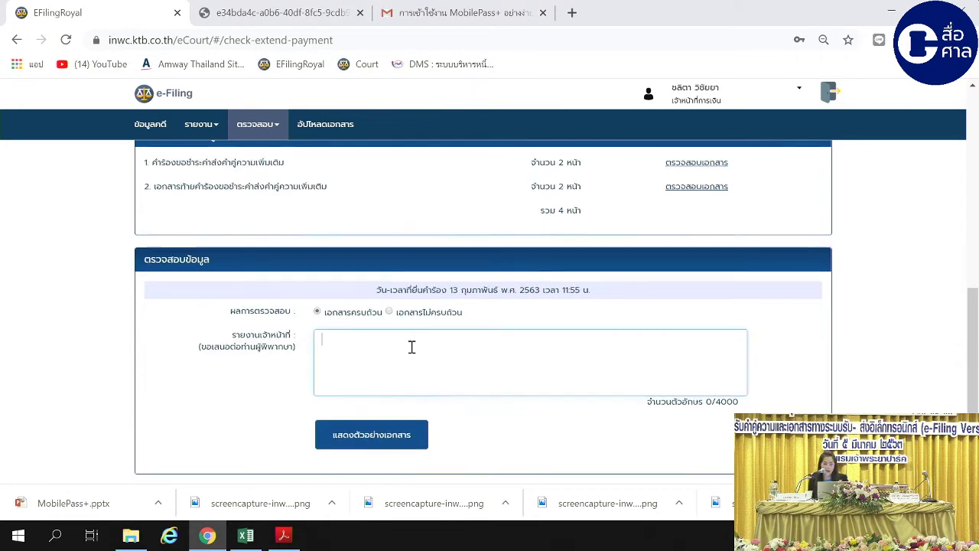
scroll(489, 367, down, 2)
click(557, 353)
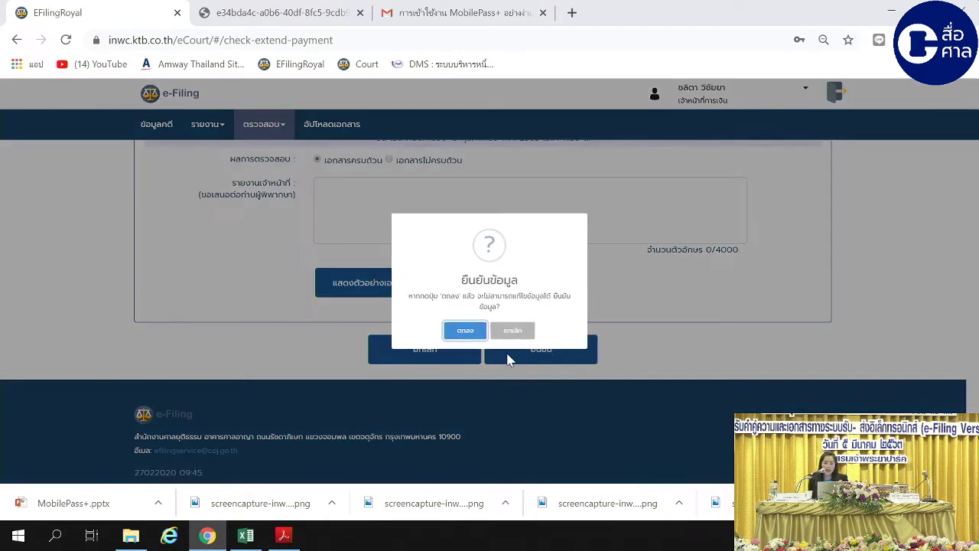
click(463, 328)
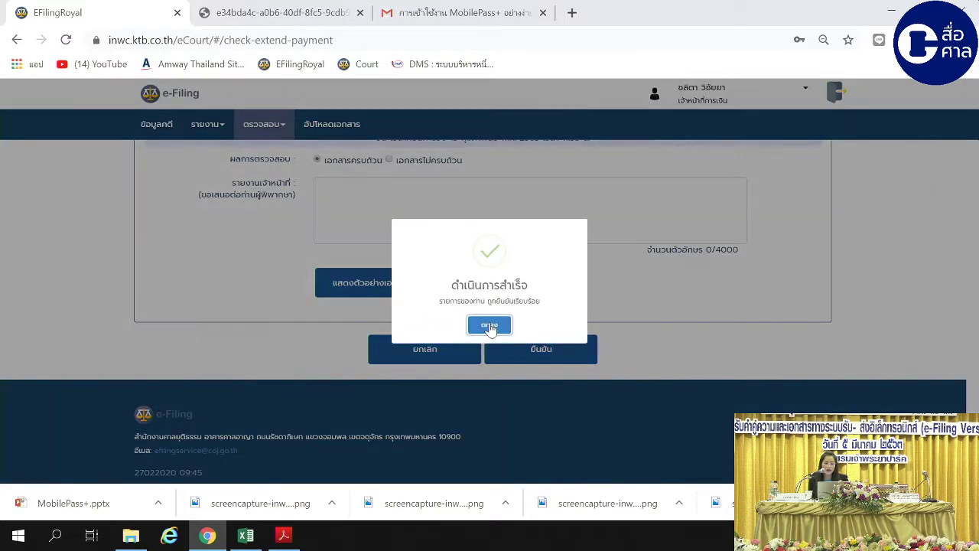
click(489, 324)
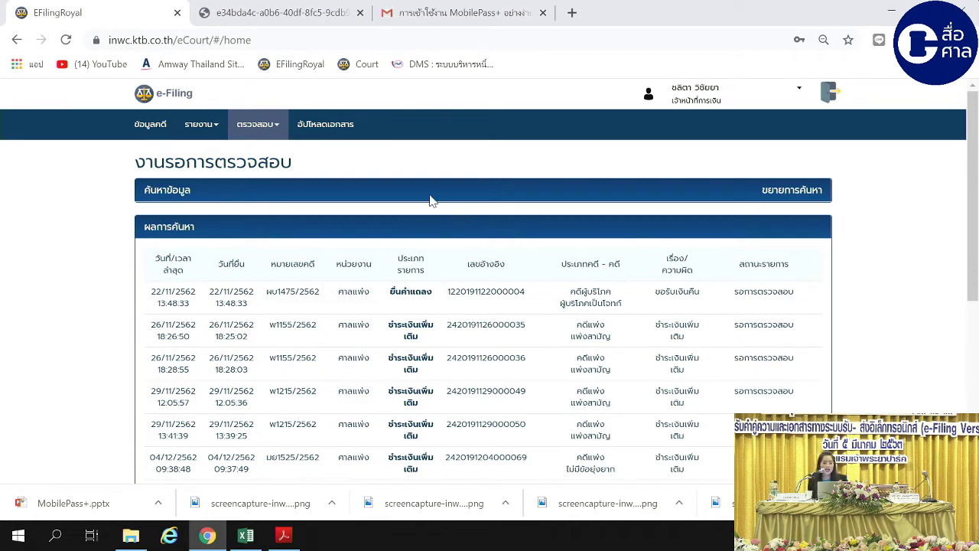
- View the search form of the document upload page (อัปโหลดเอกสาร) and the awaiting-check entry
click(330, 125)
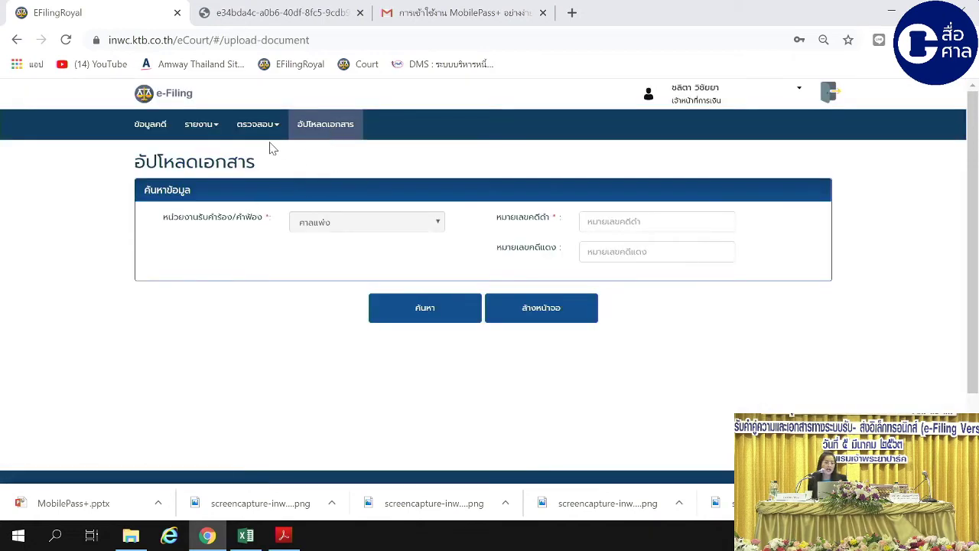
click(257, 136)
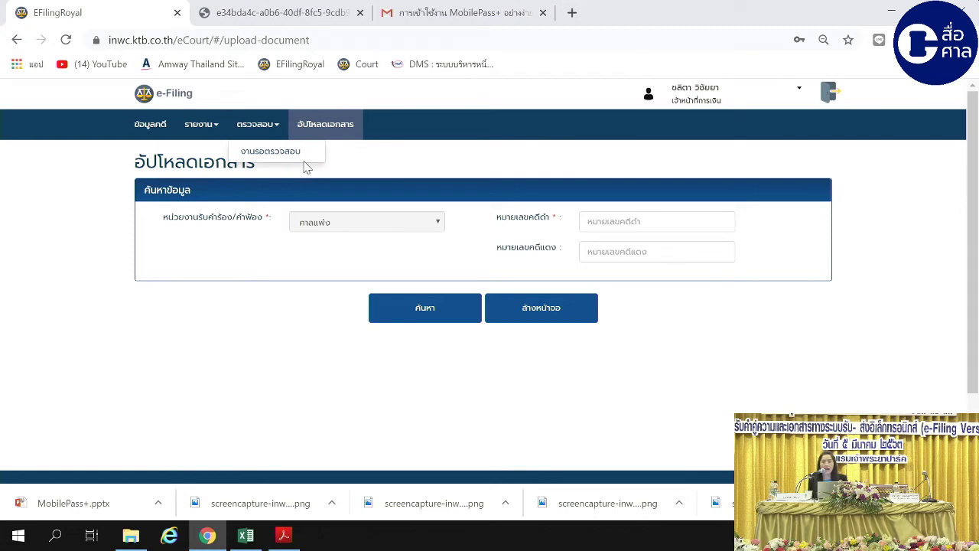
- Open the financial reports (รายงานการเงิน) and choose the report by income type (รายงานแยกตามประเภทรายได้)
click(217, 132)
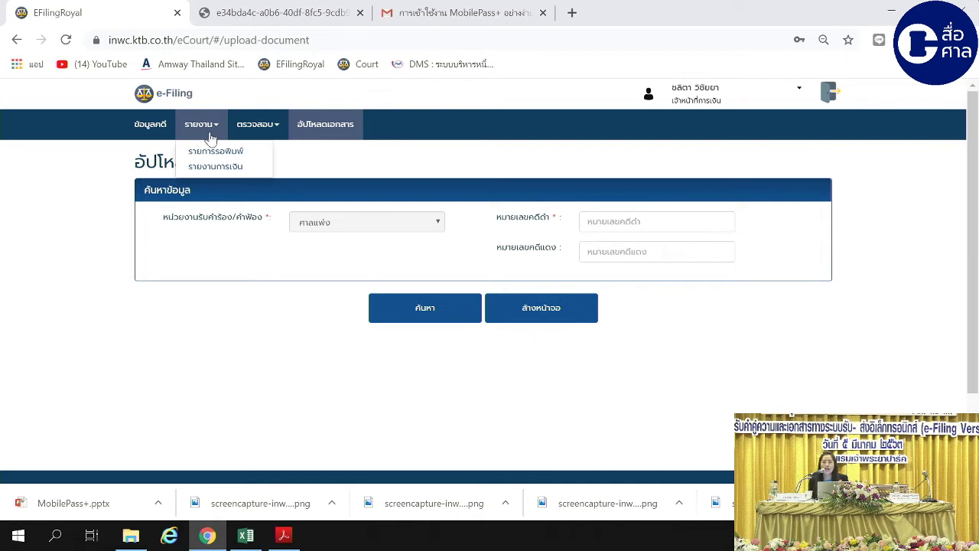
click(214, 166)
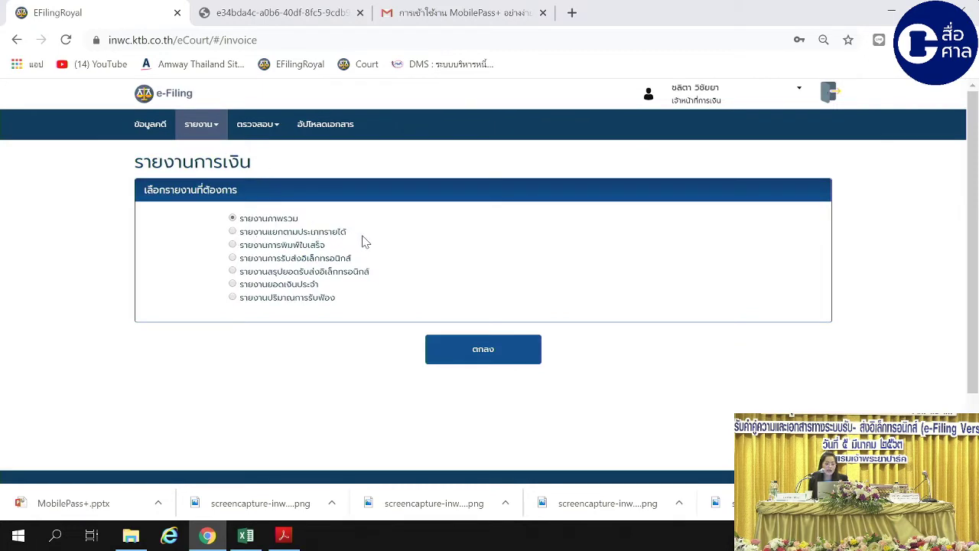
click(232, 231)
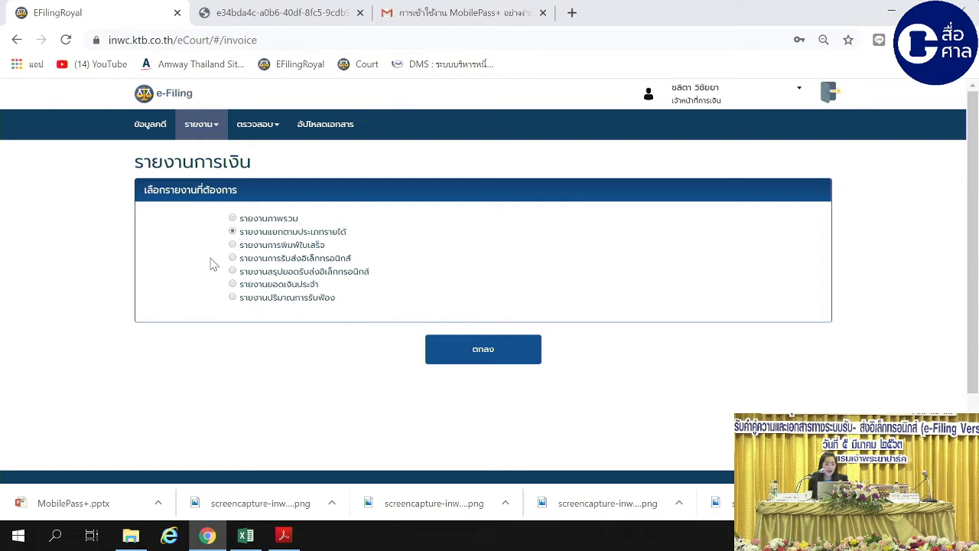
click(479, 356)
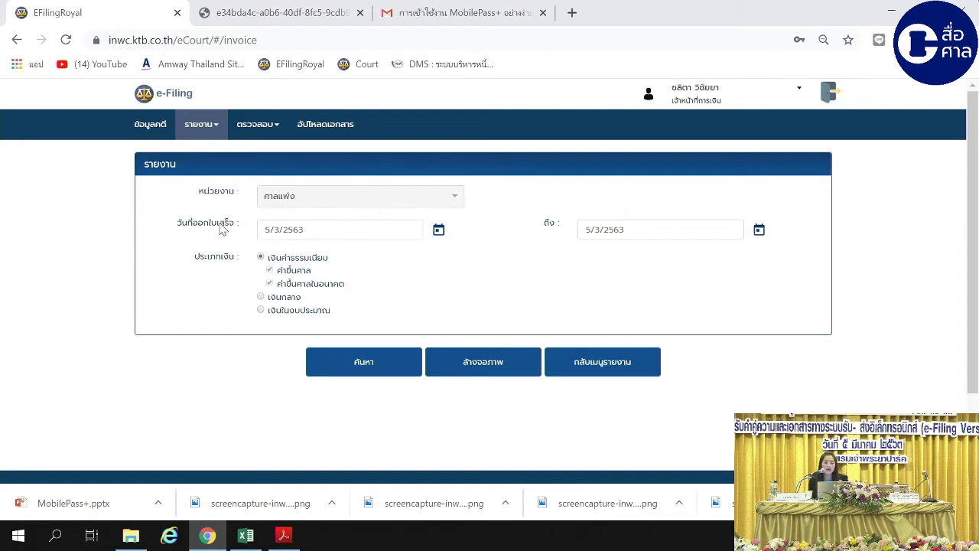
- Set the report's receipt date range from 1/2/2563 to 29/2/2563
click(438, 231)
click(398, 266)
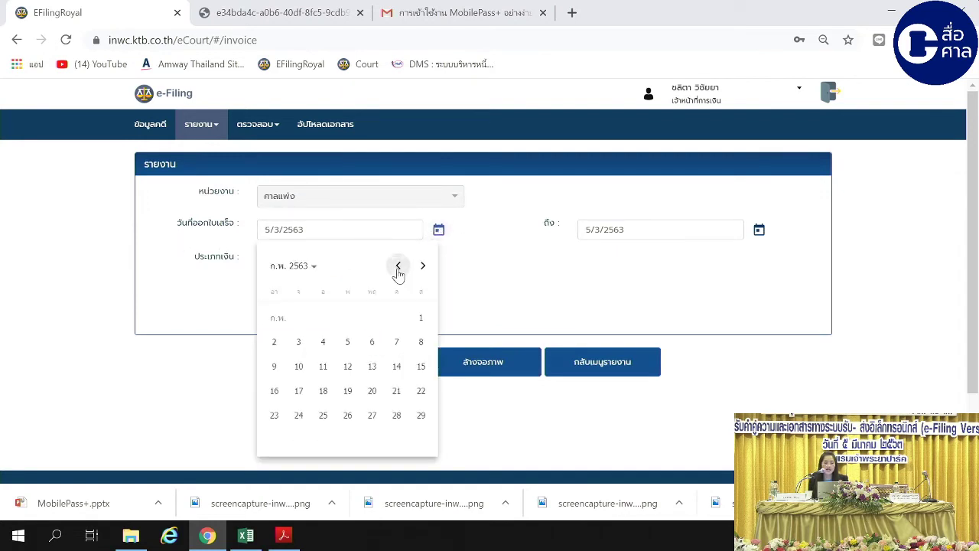
click(420, 322)
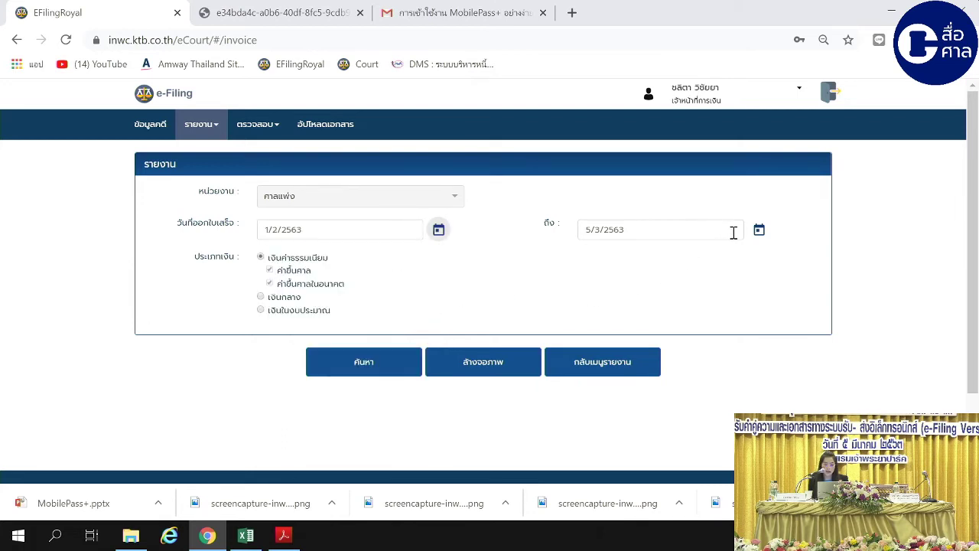
click(758, 230)
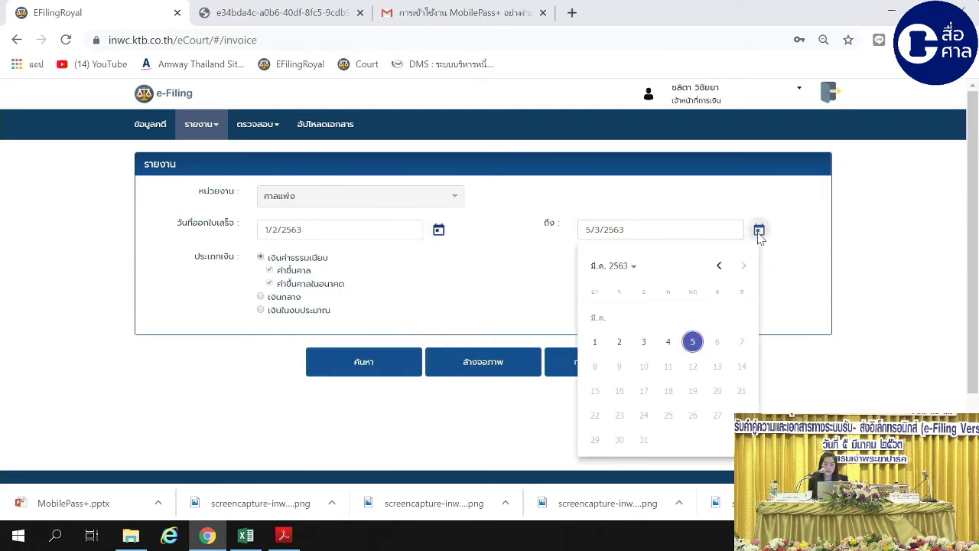
click(718, 267)
click(716, 414)
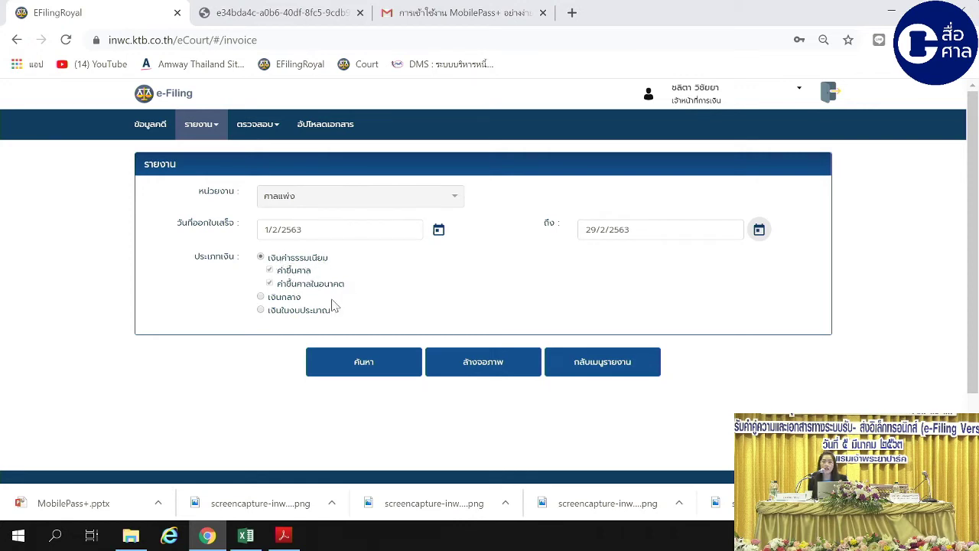
- View the sub-items of the money types เงินกลาง and เงินในงบประมาณ, and reselect เงินค่าธรรมเนียม
click(260, 297)
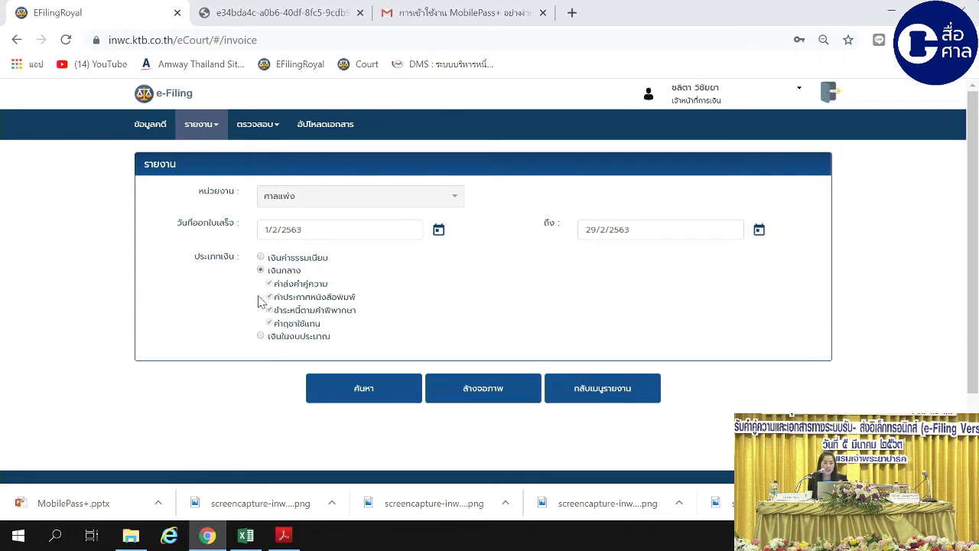
click(260, 336)
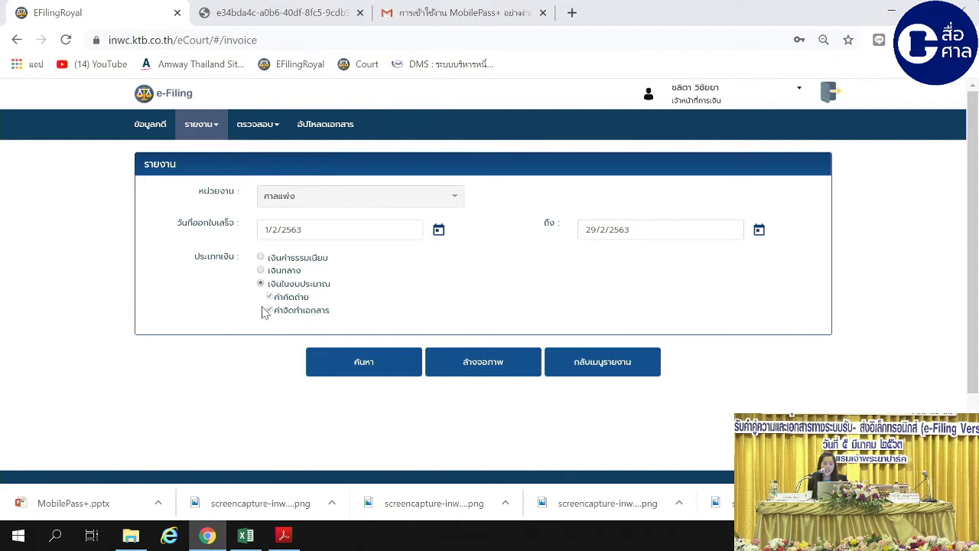
click(260, 257)
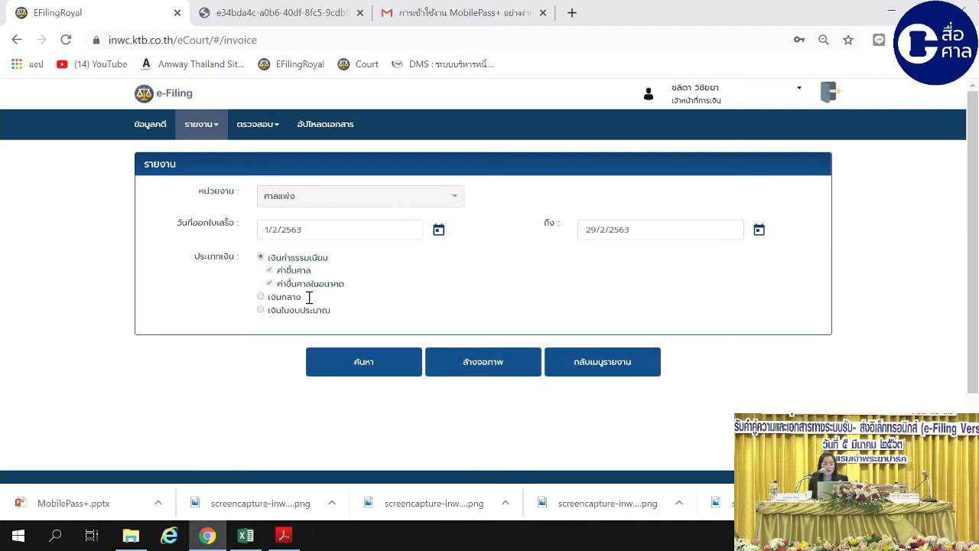
- Search for the court fee (เงินค่าธรรมเนียม) receipts, look through the result list and open the report as a PDF
click(364, 362)
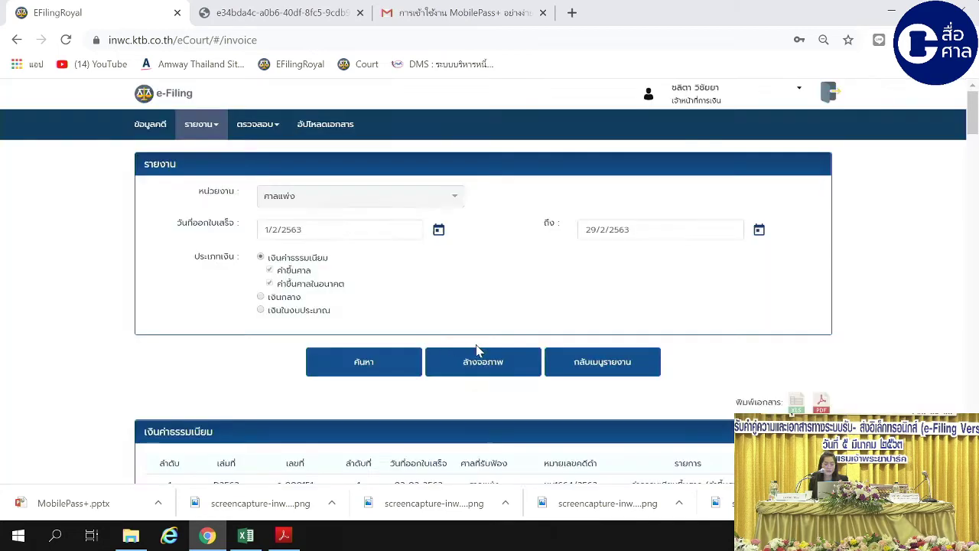
scroll(476, 350, down, 1)
scroll(477, 350, down, 8)
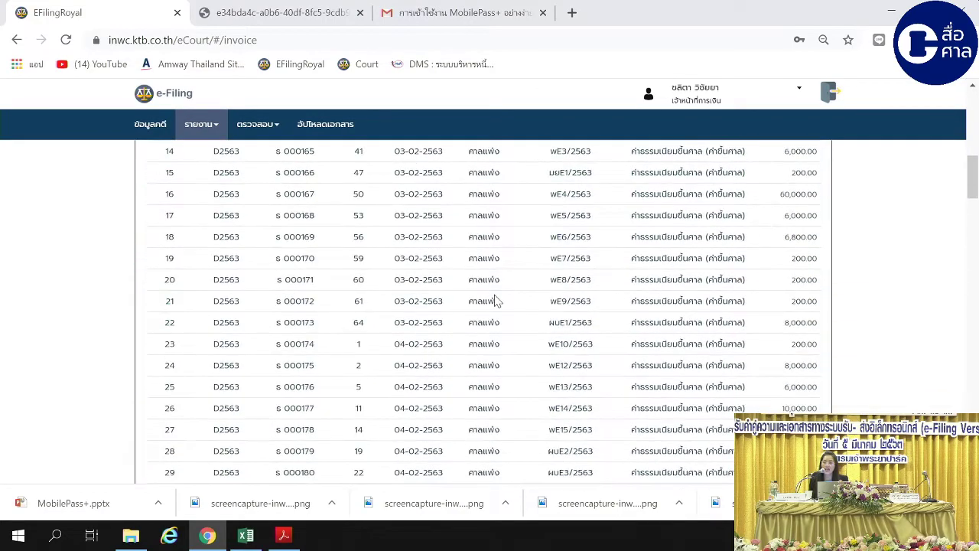
scroll(497, 303, down, 3)
scroll(497, 303, up, 9)
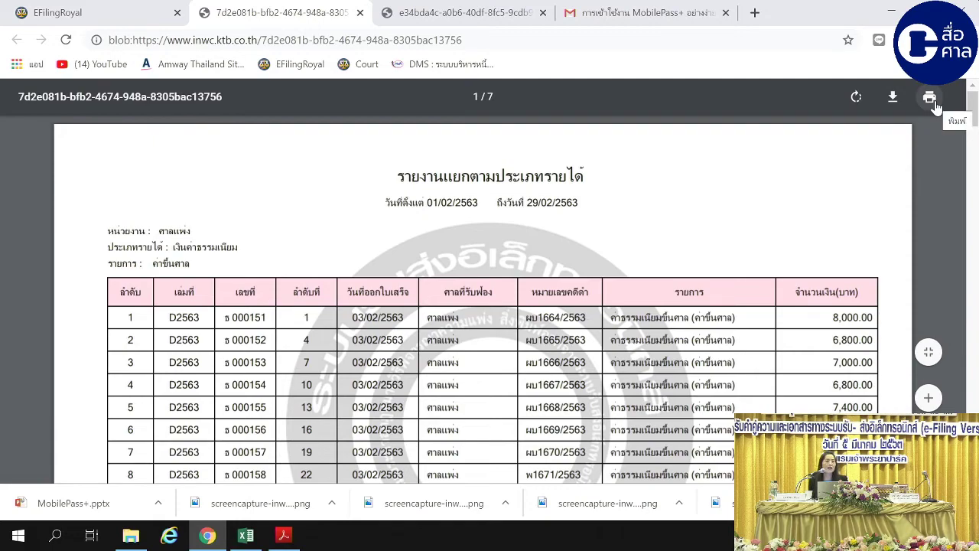
- Look through the PDF income report's receipt entries down to its last page
scroll(664, 331, down, 8)
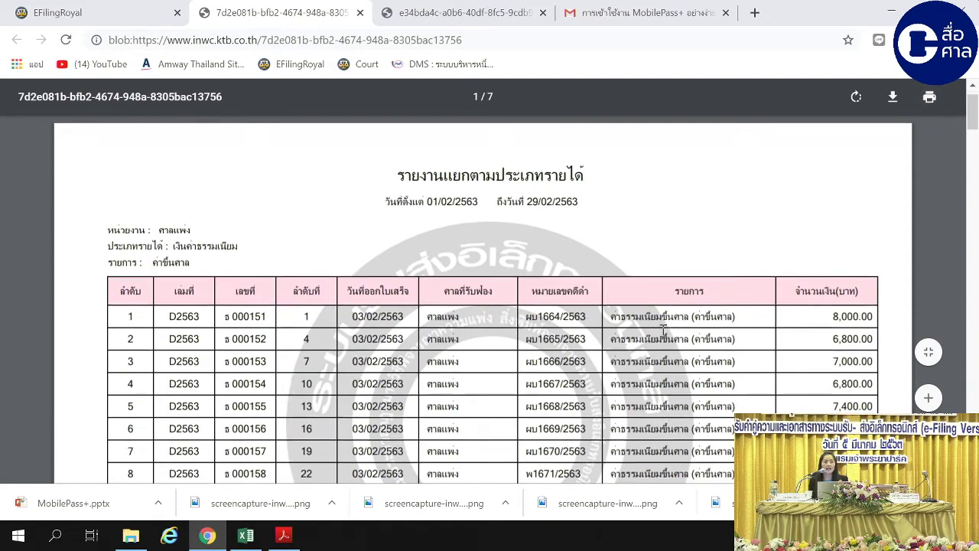
scroll(663, 331, down, 13)
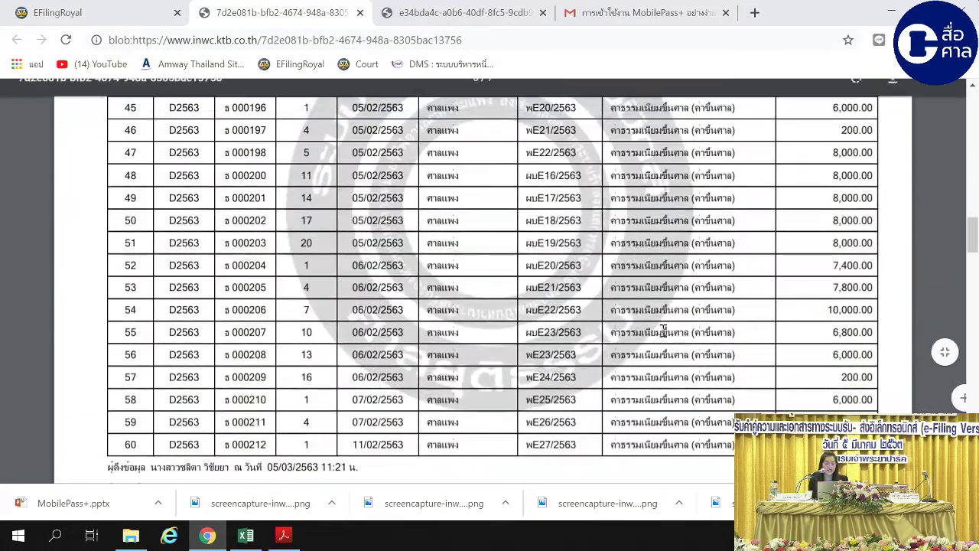
scroll(395, 334, down, 2)
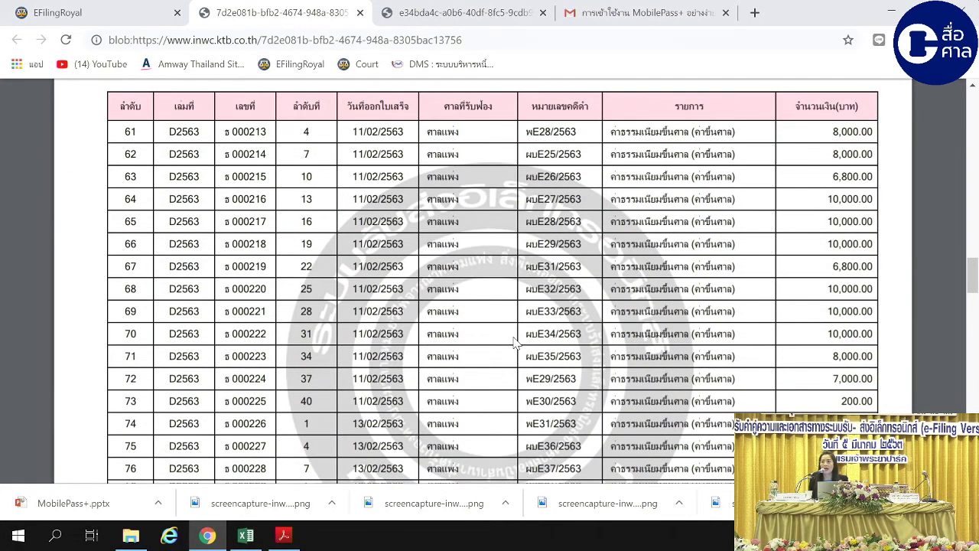
scroll(511, 336, down, 8)
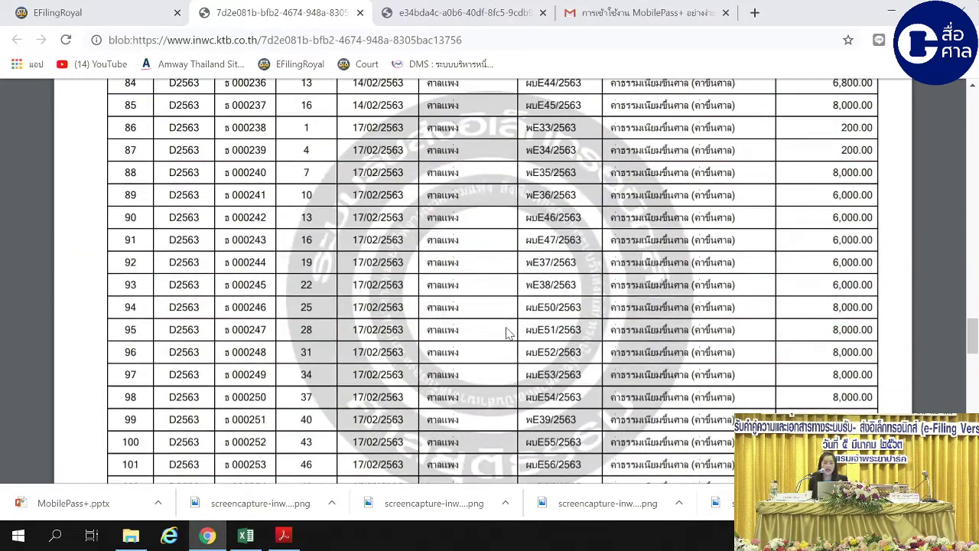
scroll(506, 332, down, 20)
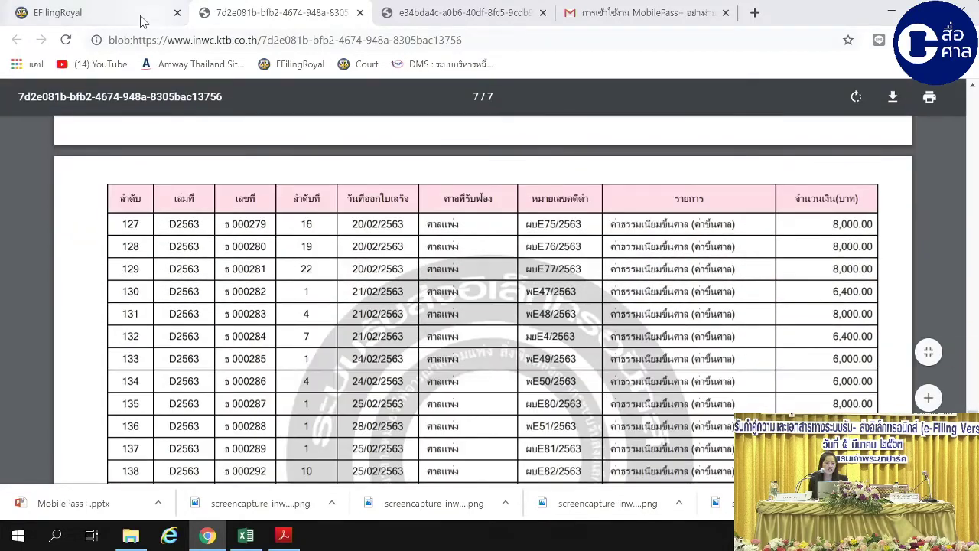
- Return to the e-Filing report page and switch the account role to court system administrator (ผู้ดูแลระบบ (ศาล))
click(140, 20)
scroll(732, 258, up, 2)
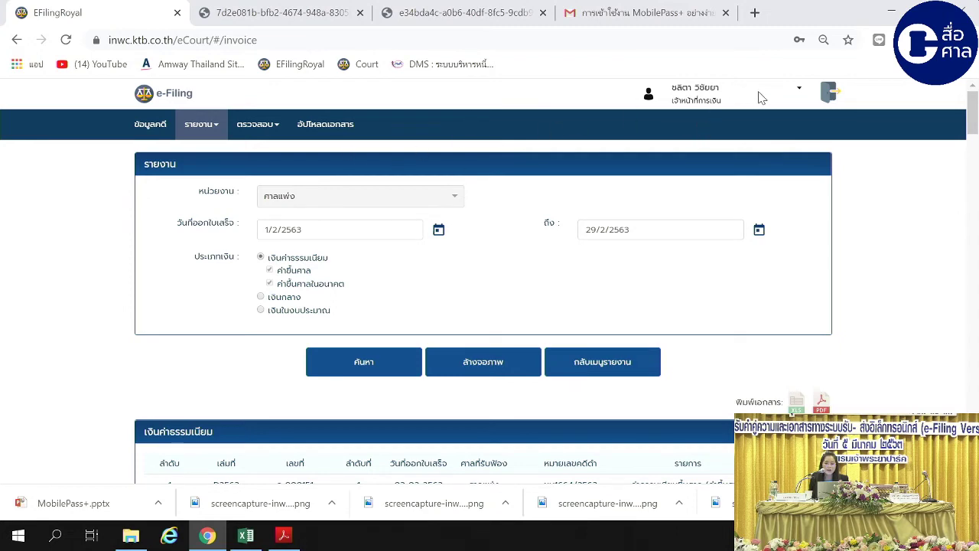
click(797, 93)
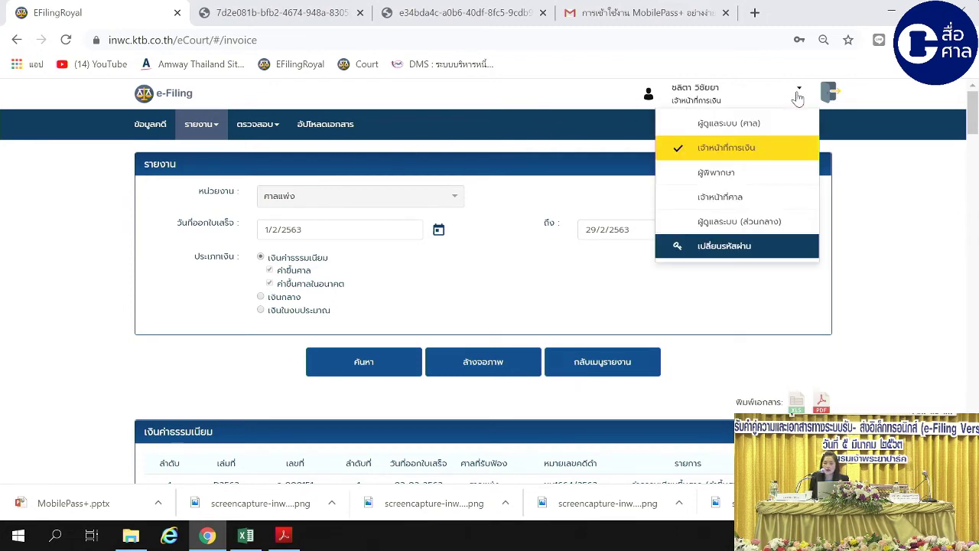
click(788, 123)
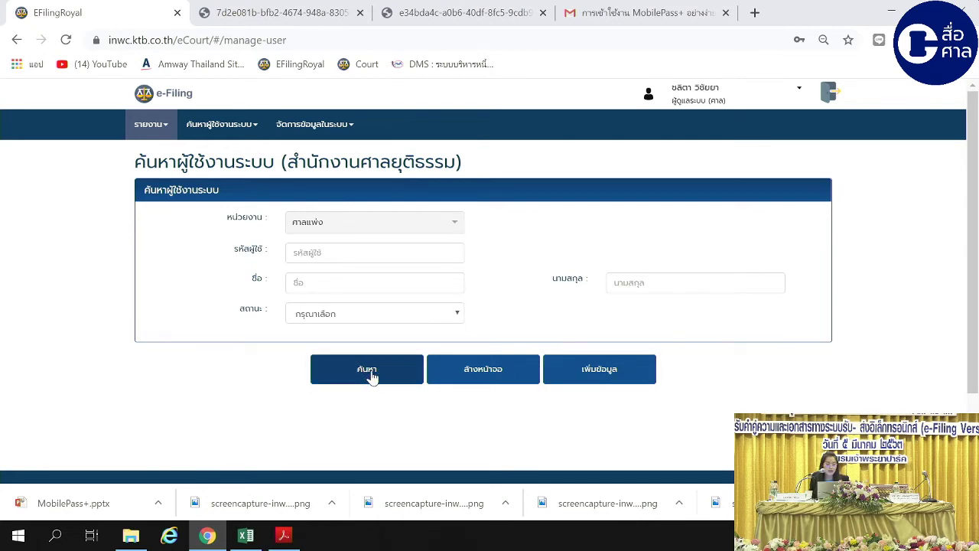
- Clear the system user search form and open the form for adding a Courts of Justice user (เพิ่มผู้ใช้งานระบบ)
click(373, 287)
click(655, 283)
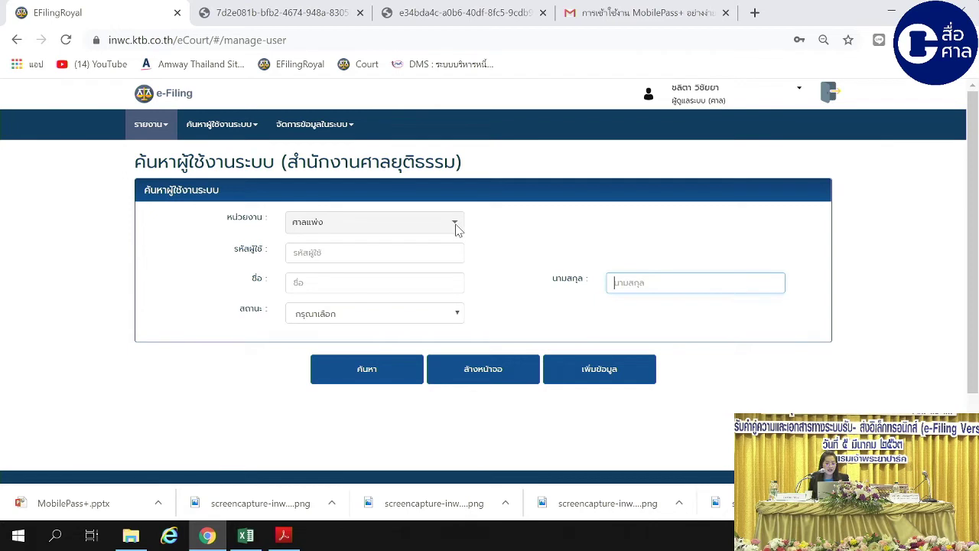
click(391, 284)
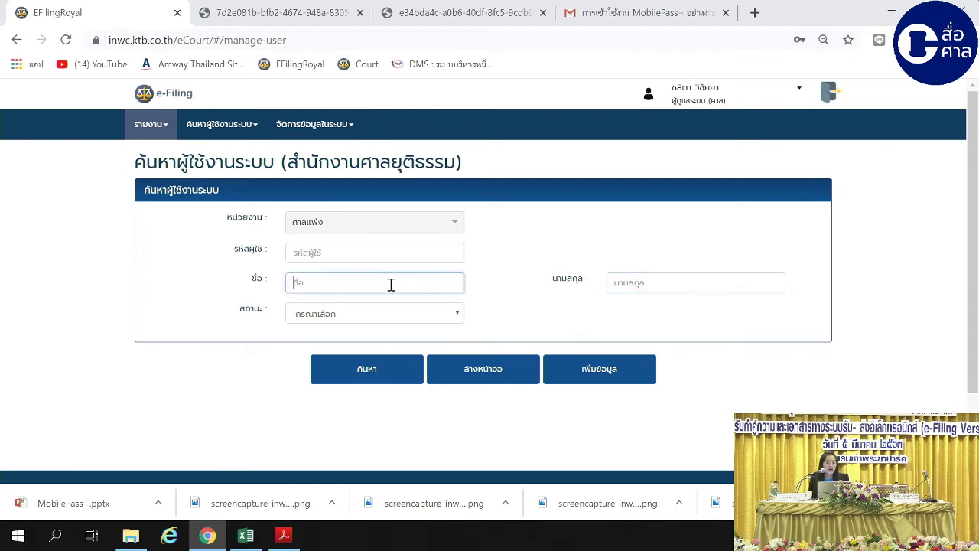
click(643, 281)
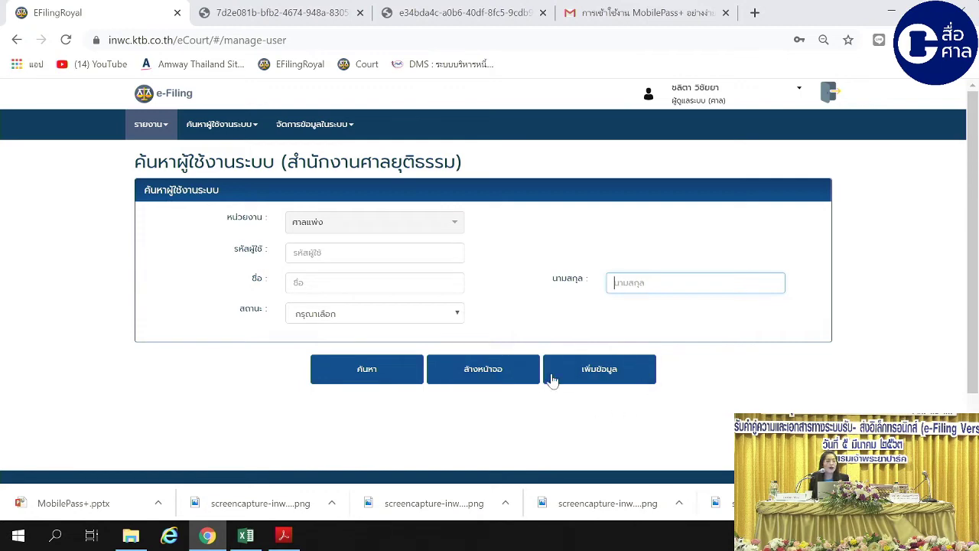
click(505, 374)
click(603, 371)
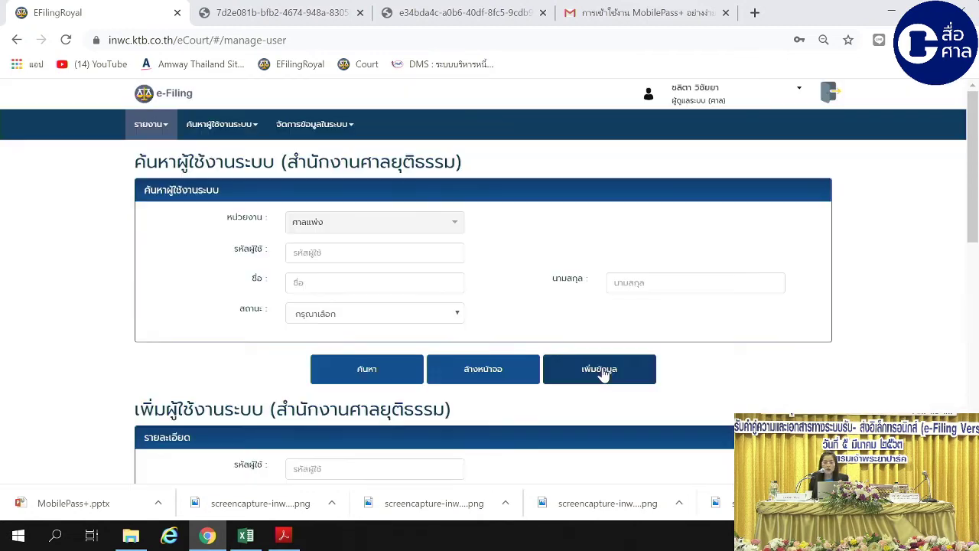
- Look over the add-user form (เพิ่มผู้ใช้งานระบบ), including the user ID, title options, first name and surname fields
scroll(596, 376, down, 2)
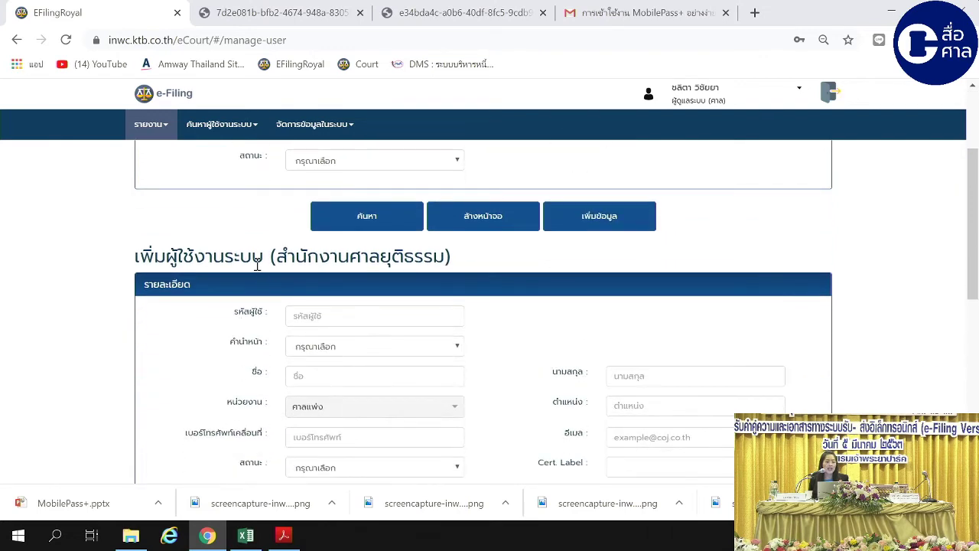
scroll(497, 273, down, 1)
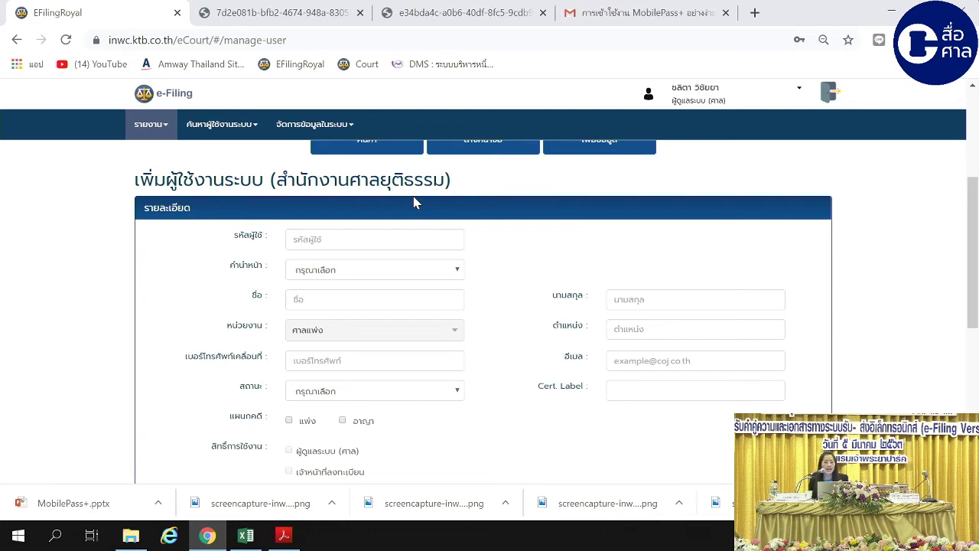
scroll(413, 202, up, 3)
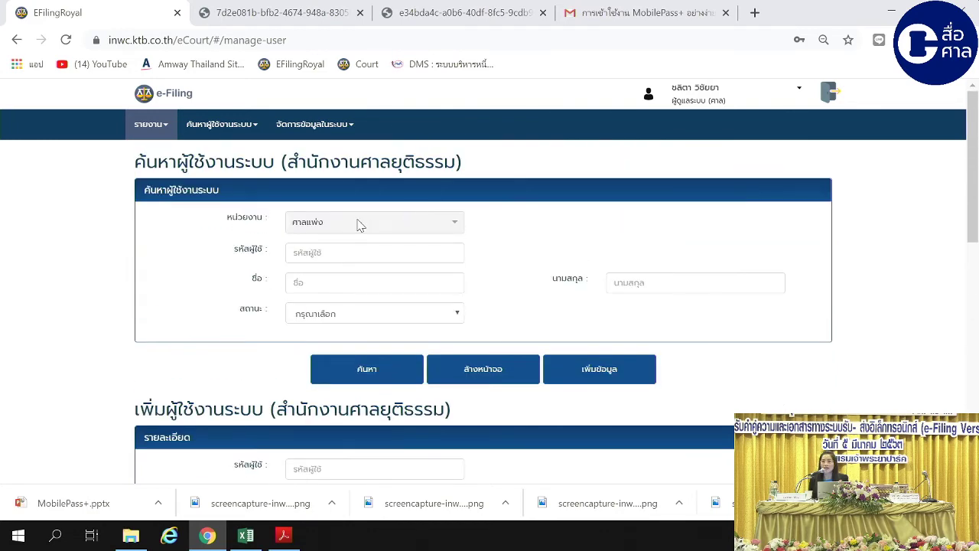
scroll(359, 224, down, 3)
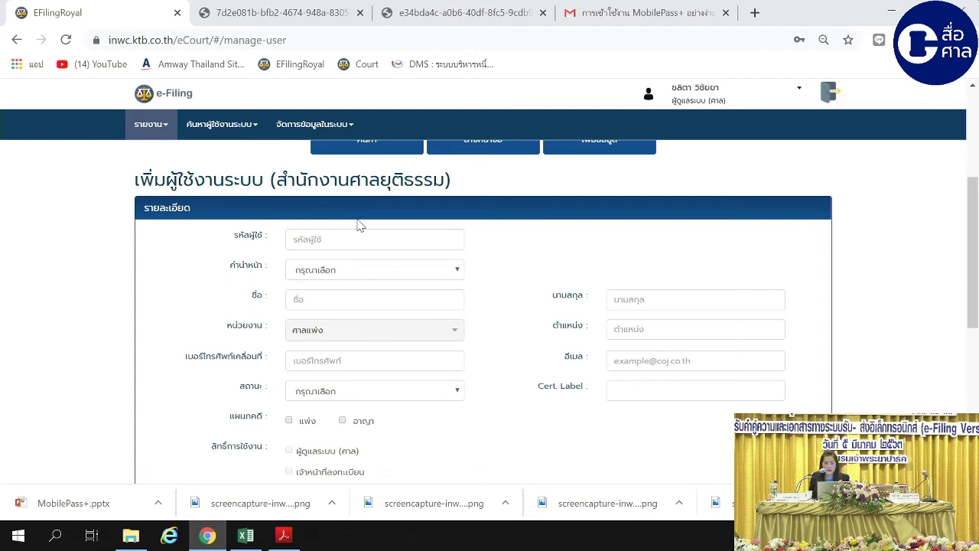
scroll(321, 237, down, 1)
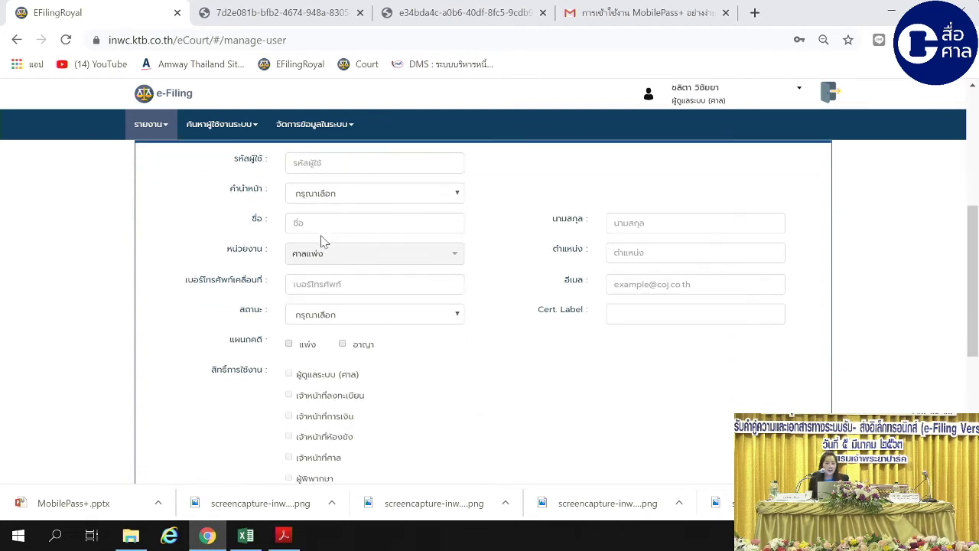
scroll(315, 222, up, 1)
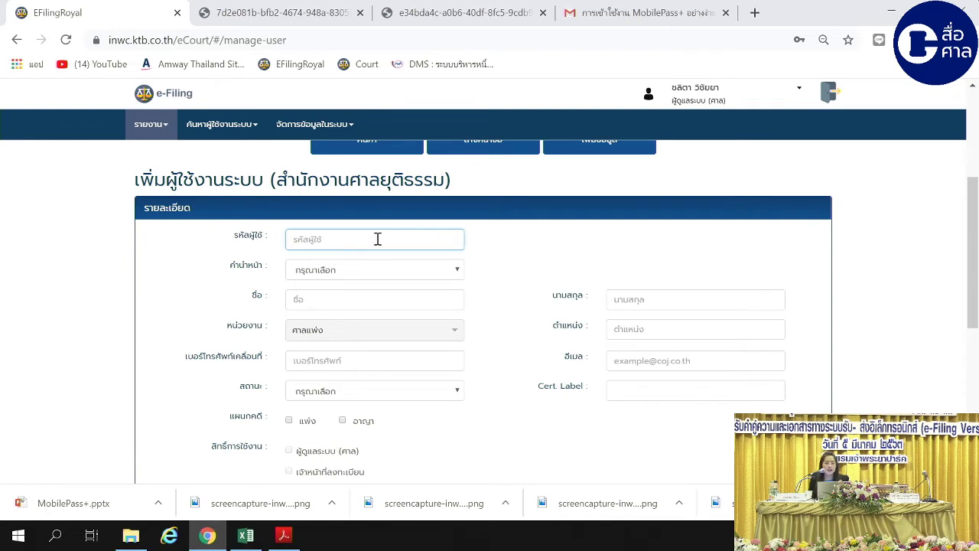
click(348, 274)
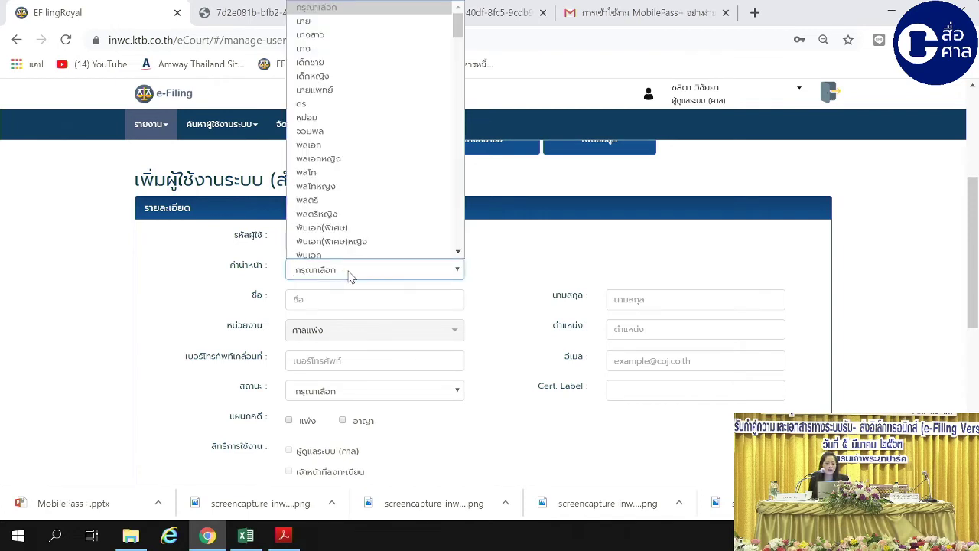
click(400, 277)
click(398, 296)
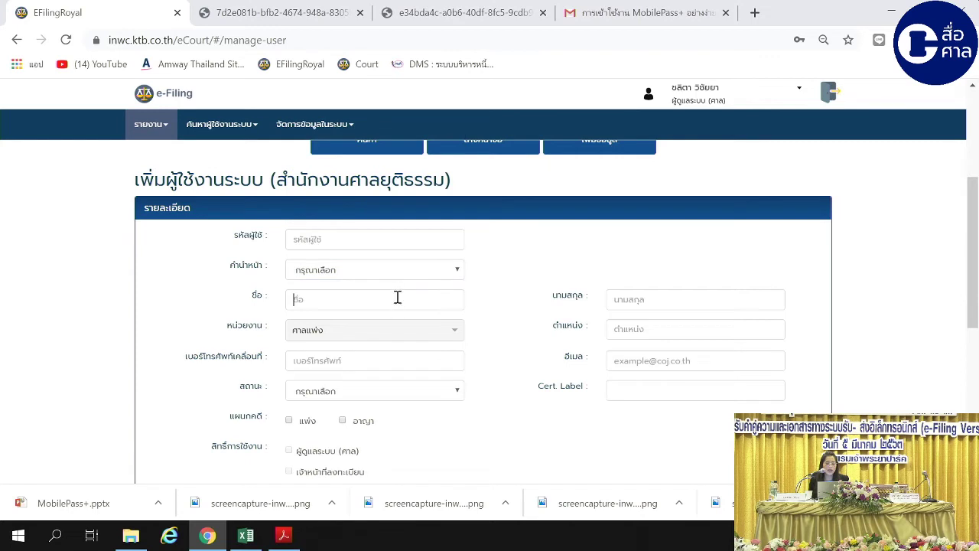
click(638, 294)
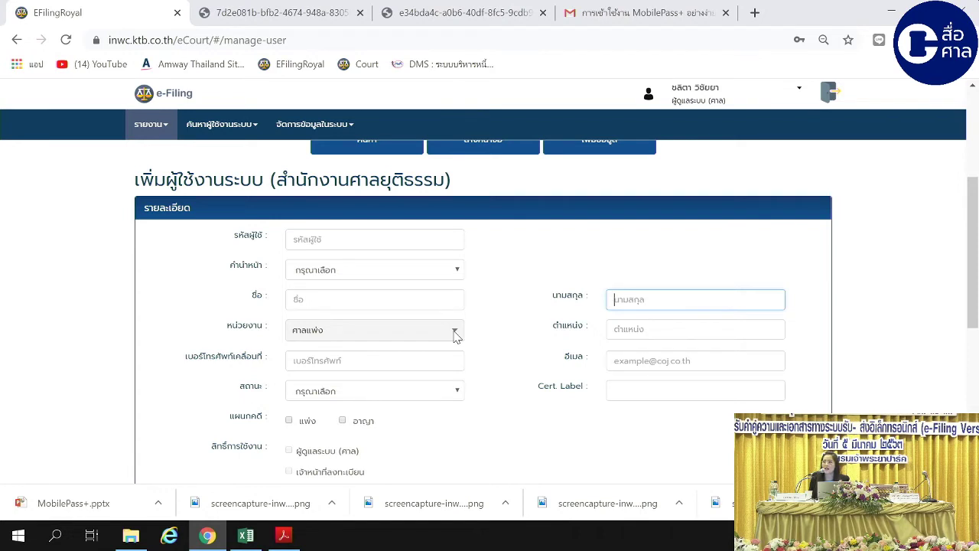
- Examine the mobile phone, e-mail and status (สถานะ) fields of the add-user form, including the status options
scroll(454, 335, down, 2)
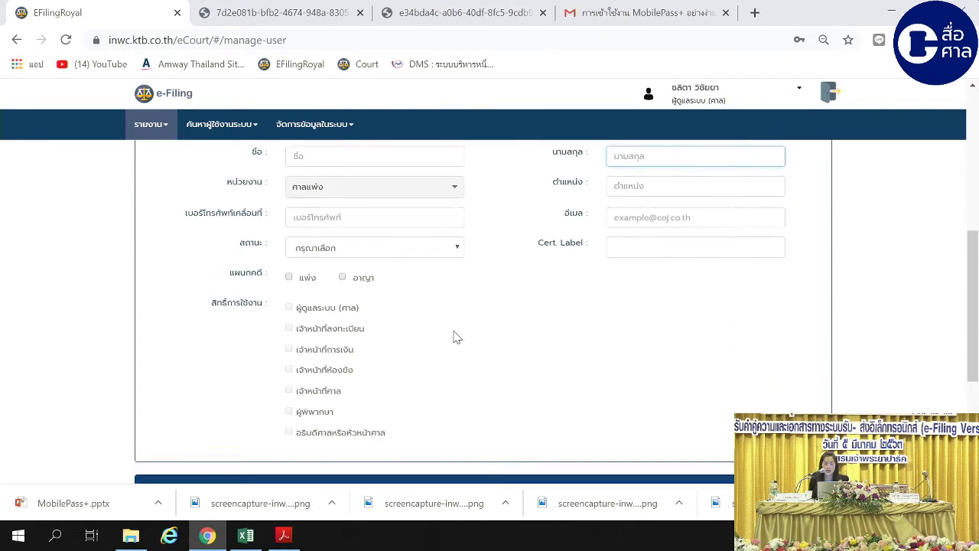
click(311, 207)
click(626, 208)
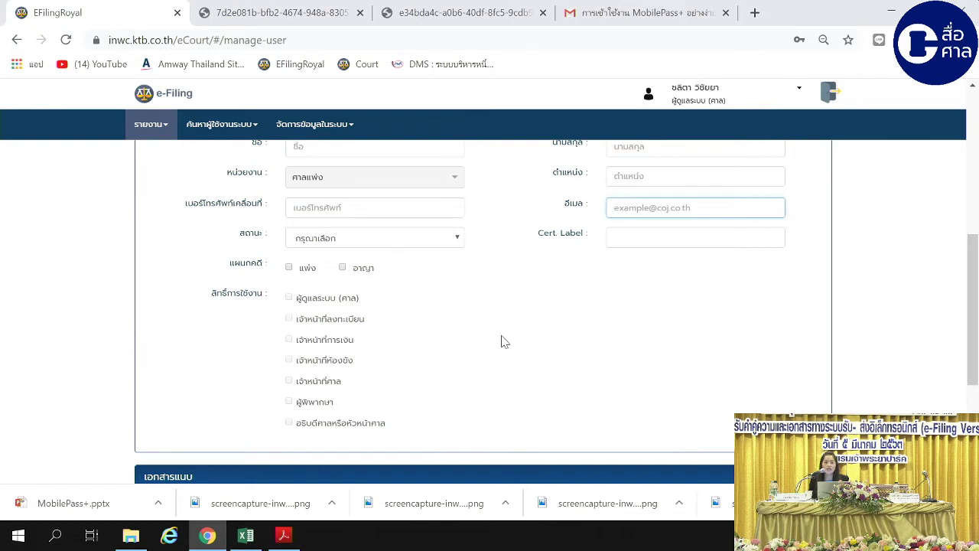
scroll(507, 341, up, 1)
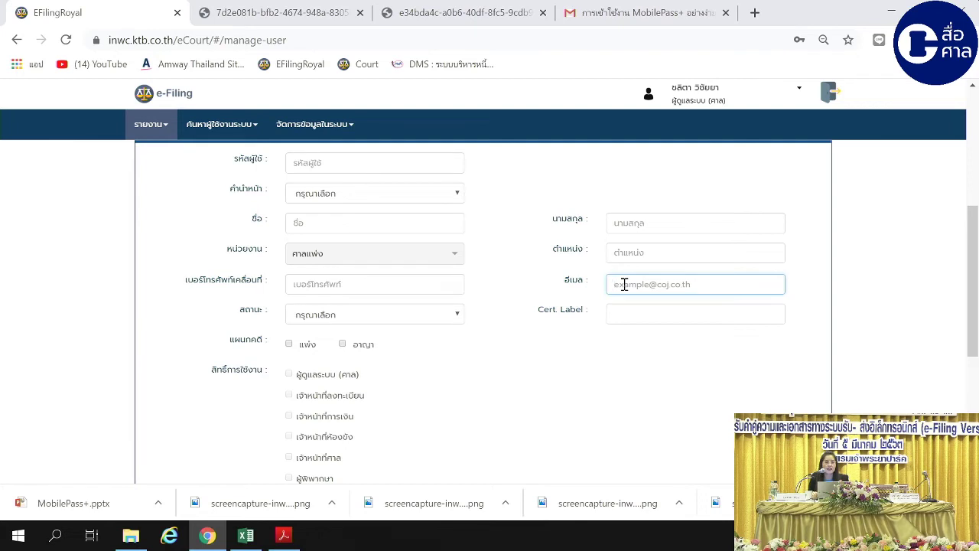
click(430, 284)
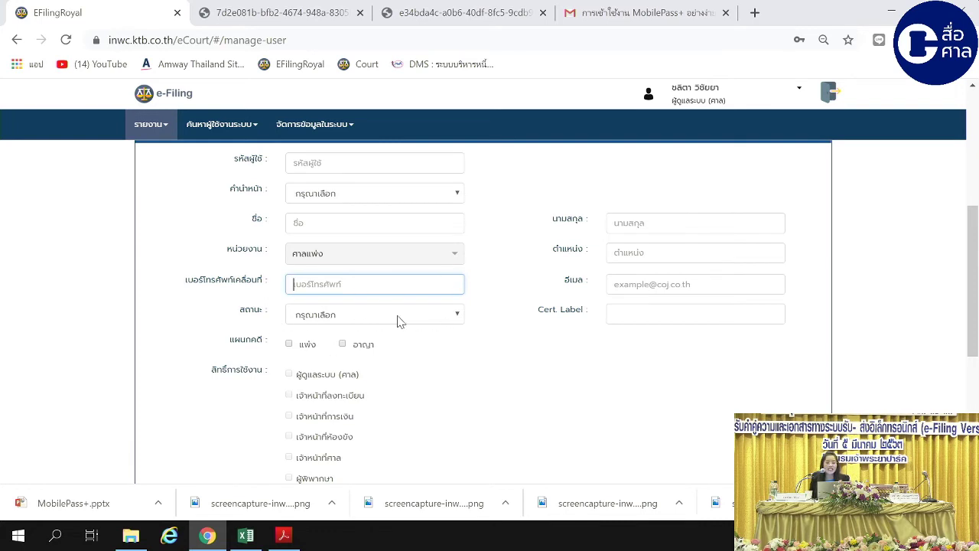
click(449, 319)
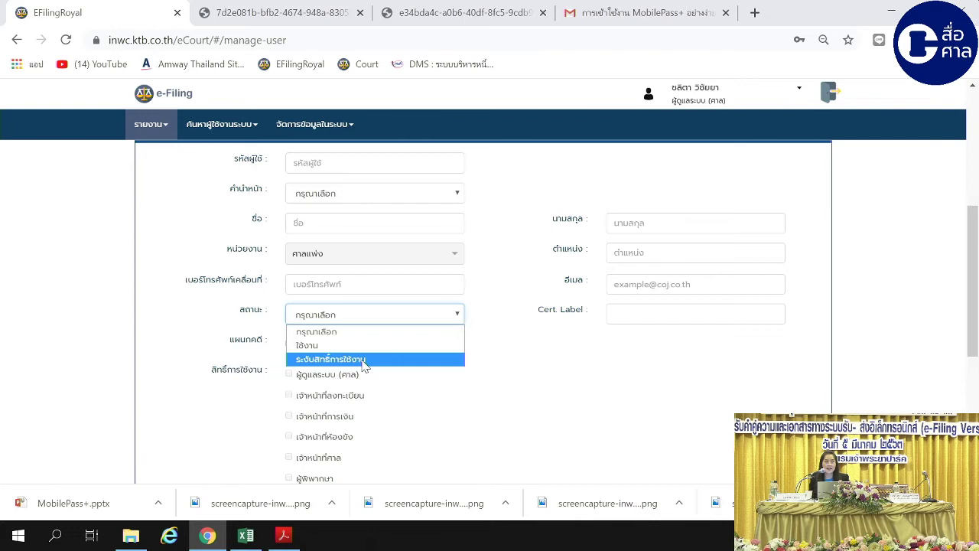
click(430, 388)
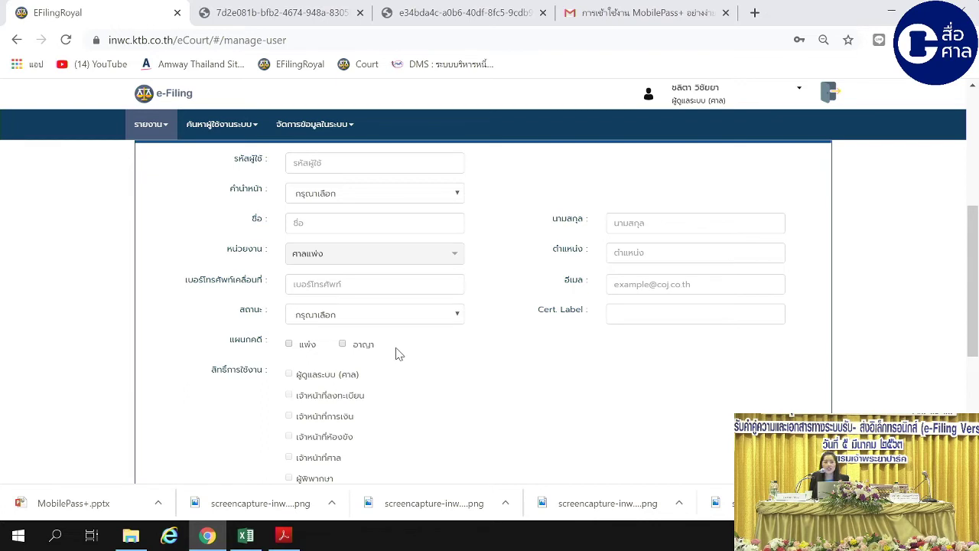
- Assign the new user to the civil case division (แพ่ง) and grant only the court officer (เจ้าหน้าที่ศาล) permission
click(289, 344)
scroll(275, 367, down, 1)
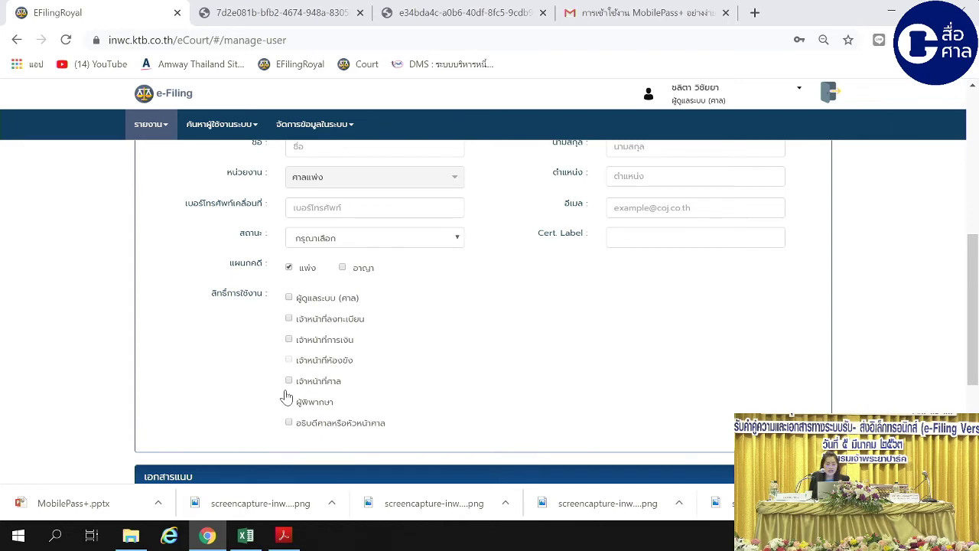
click(289, 340)
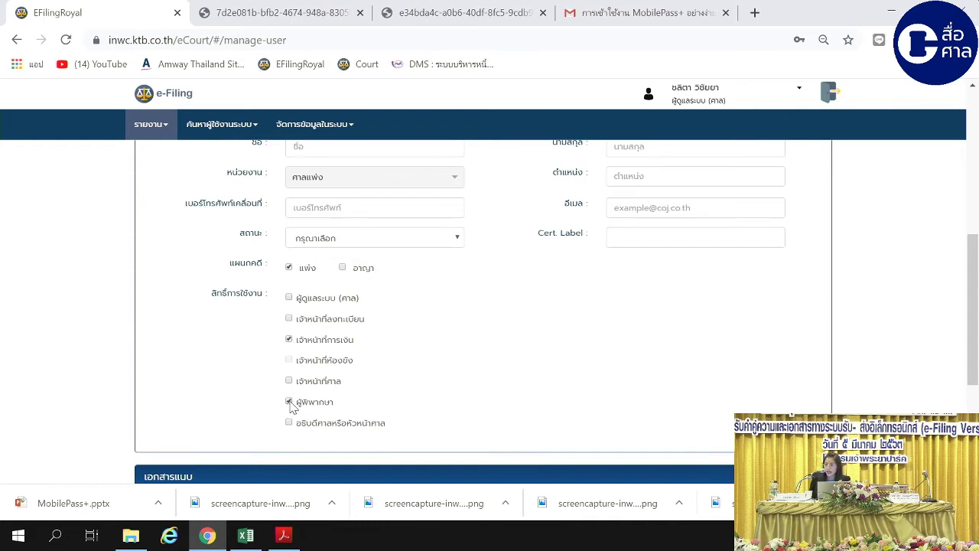
click(289, 338)
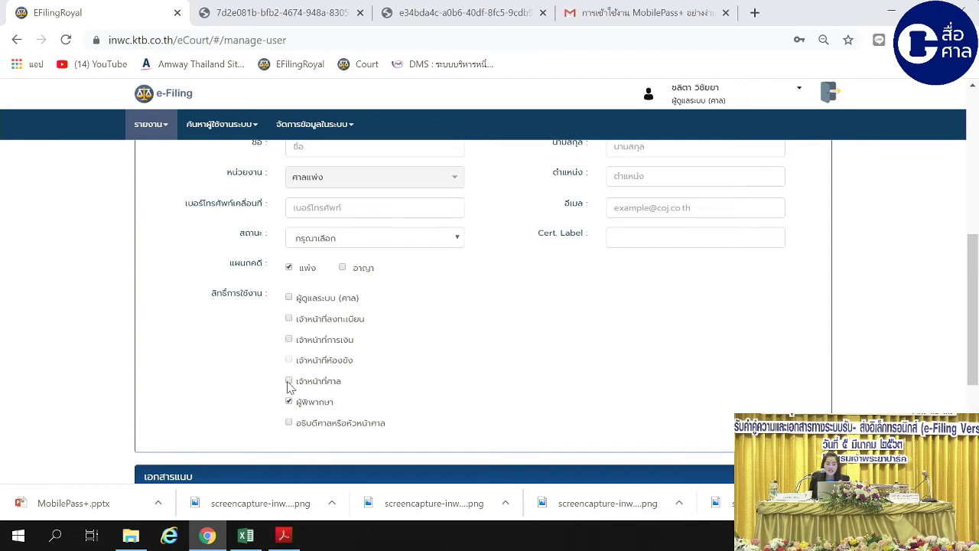
click(289, 380)
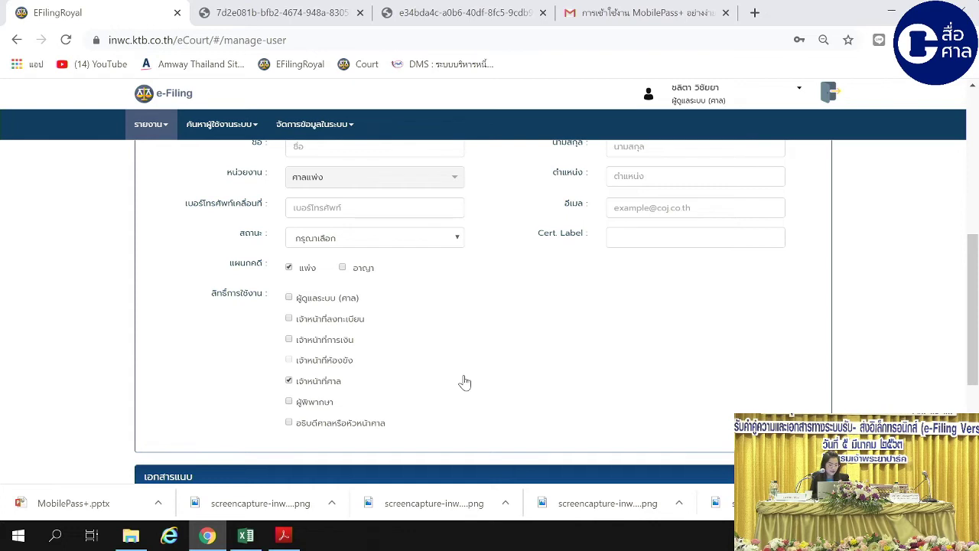
- Look over the photo attachment section (เอกสารแนบ) at the end of the add-user form and return to its beginning
scroll(411, 409, down, 1)
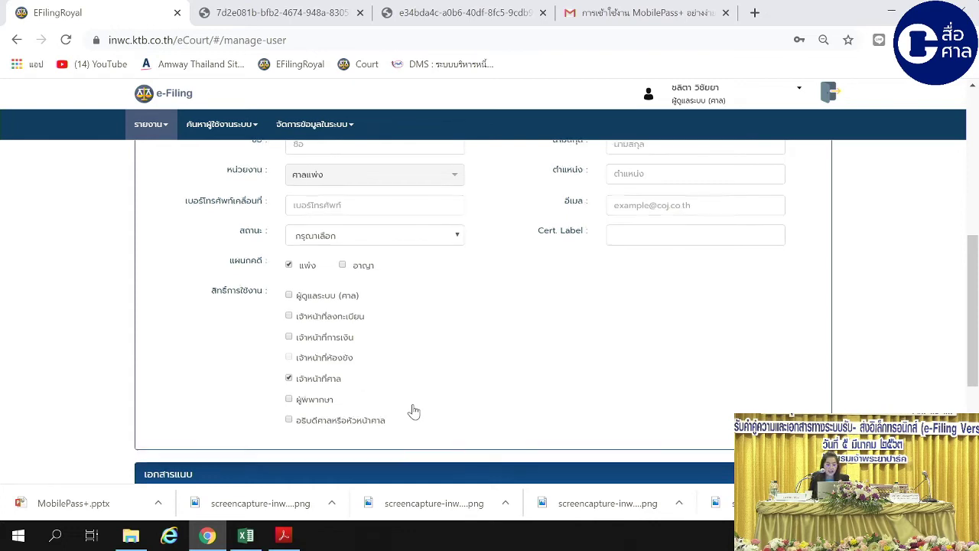
scroll(413, 411, down, 2)
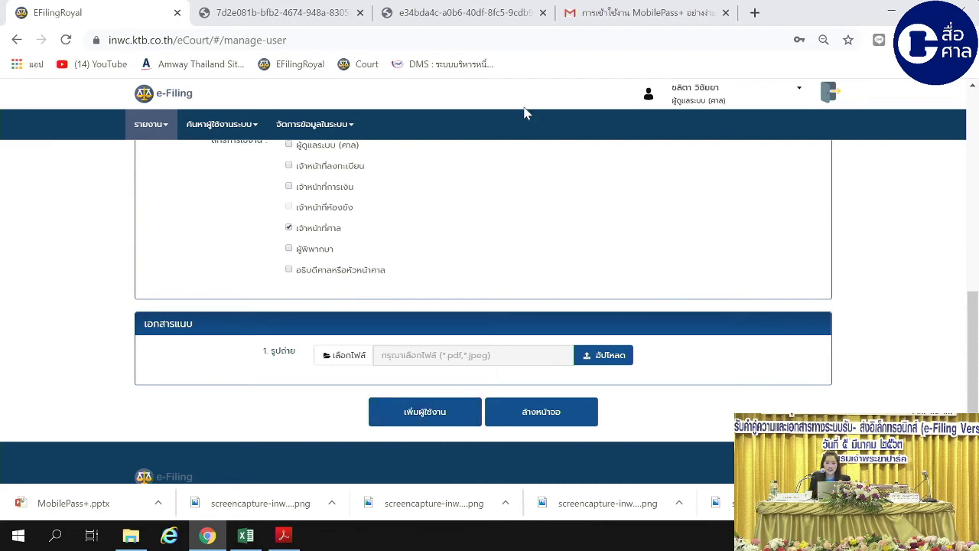
scroll(446, 117, up, 10)
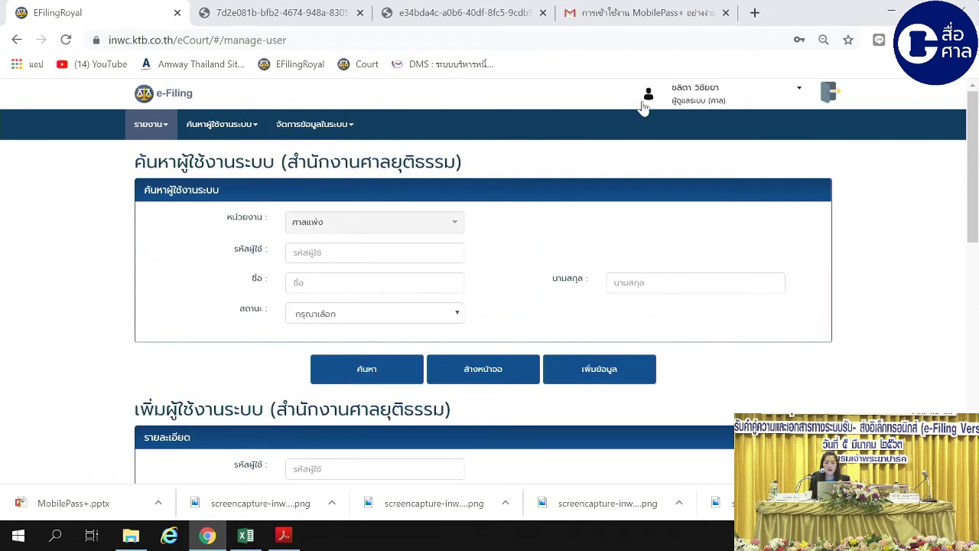
- Open the appointment period setup page (กำหนดช่วงวันนัด) from the system data management functions
click(244, 130)
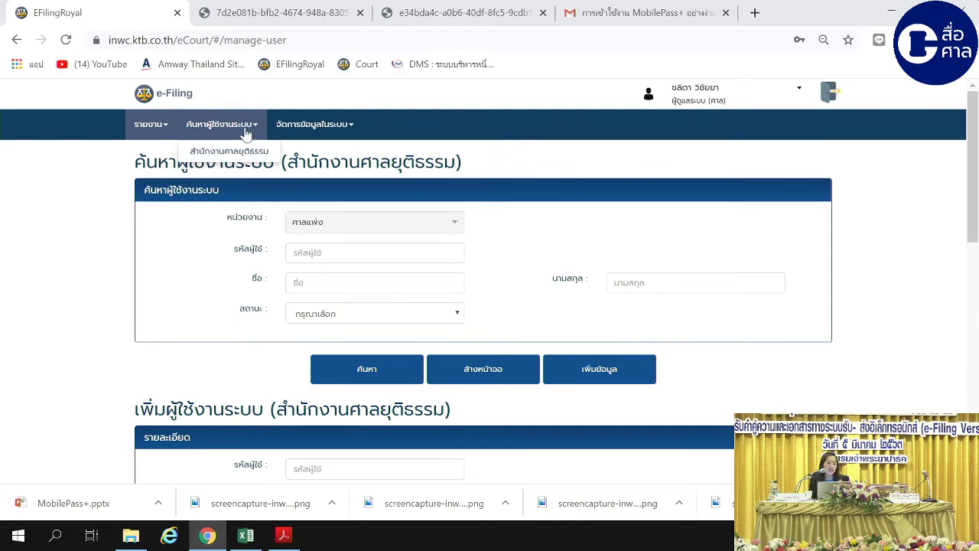
click(325, 131)
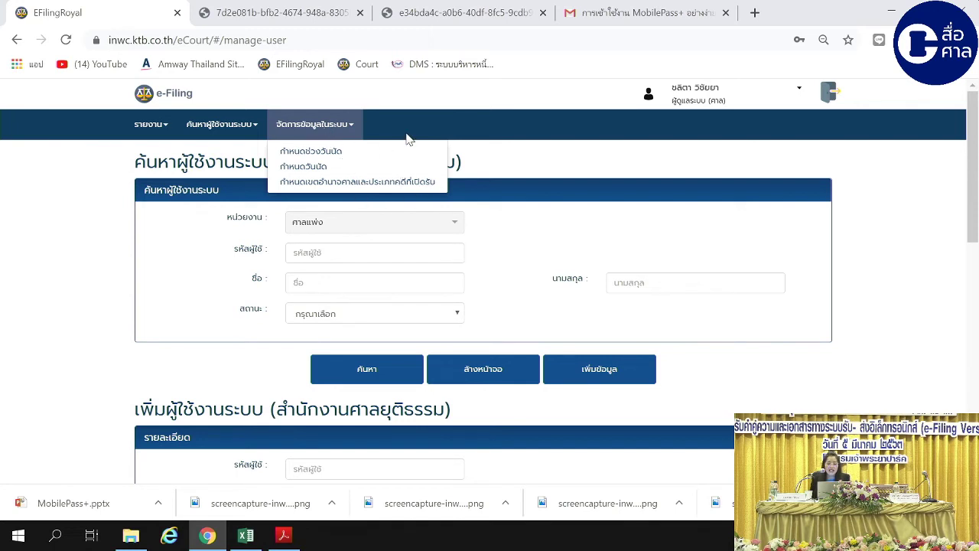
click(332, 154)
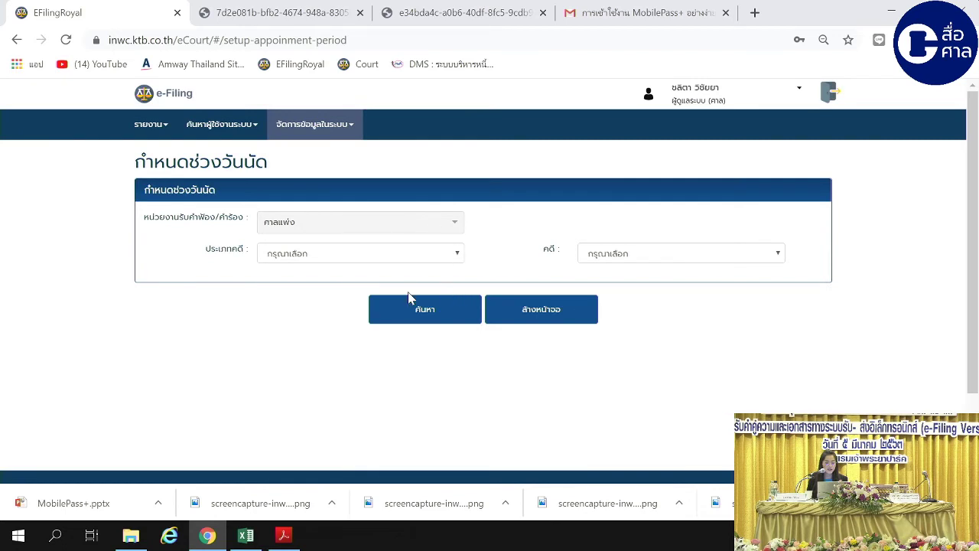
click(411, 300)
click(504, 315)
- Search the appointment period settings for case type คดีแพ่ง and case แพ่งสามัญ
click(334, 253)
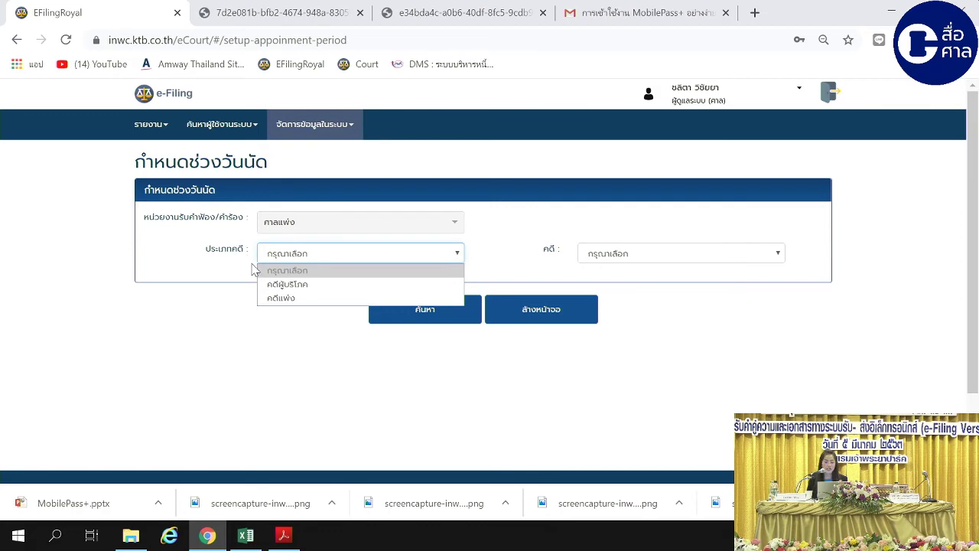
click(282, 299)
click(650, 257)
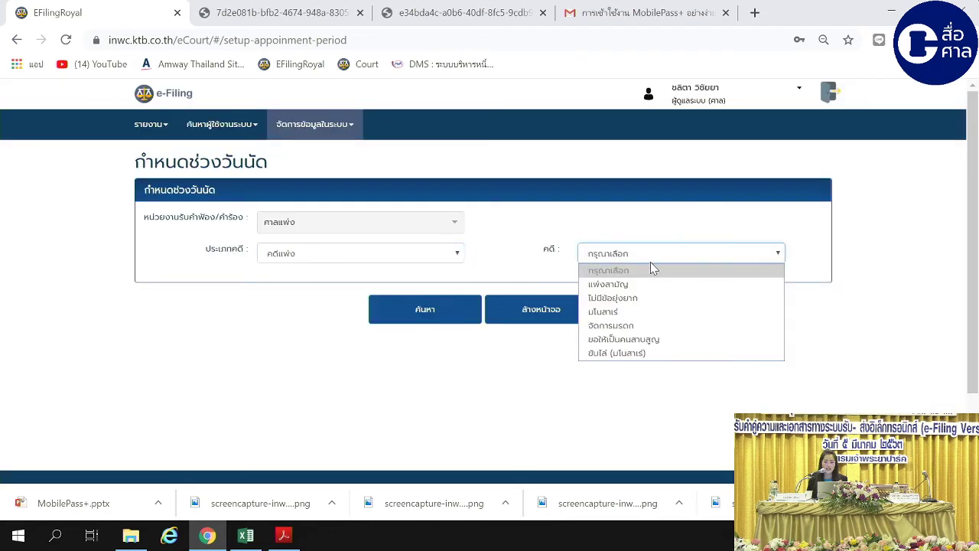
click(649, 285)
click(404, 307)
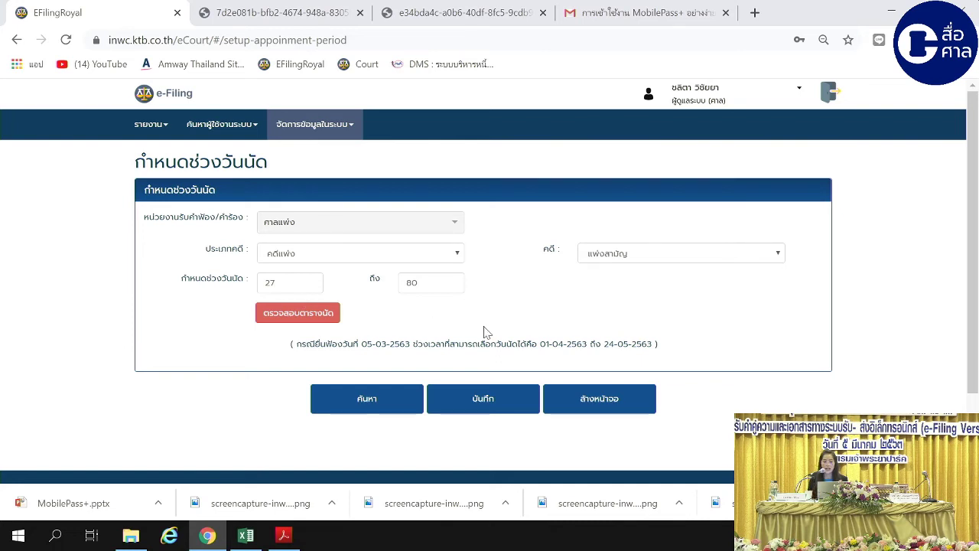
- Open the appointment date setup page (กำหนดวันนัด) from the system data management functions
click(327, 126)
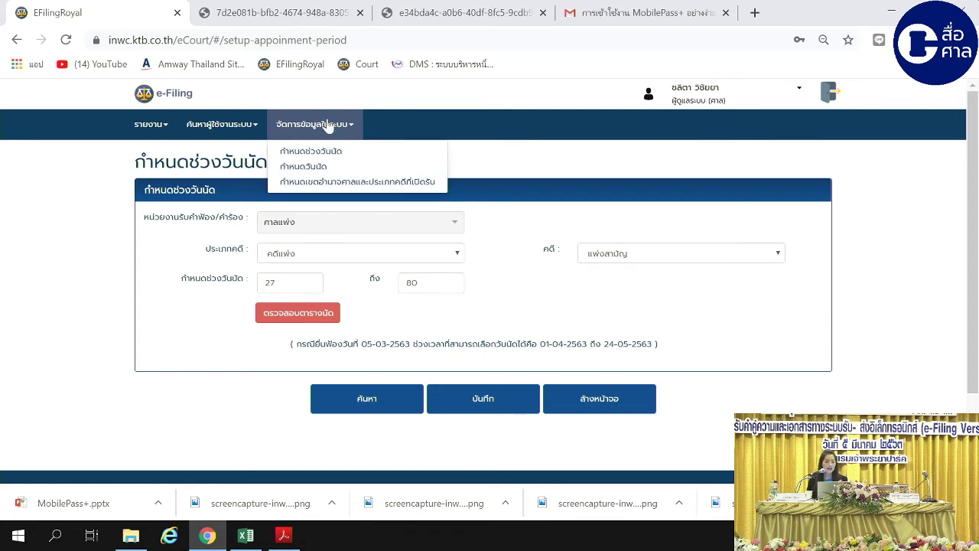
click(314, 168)
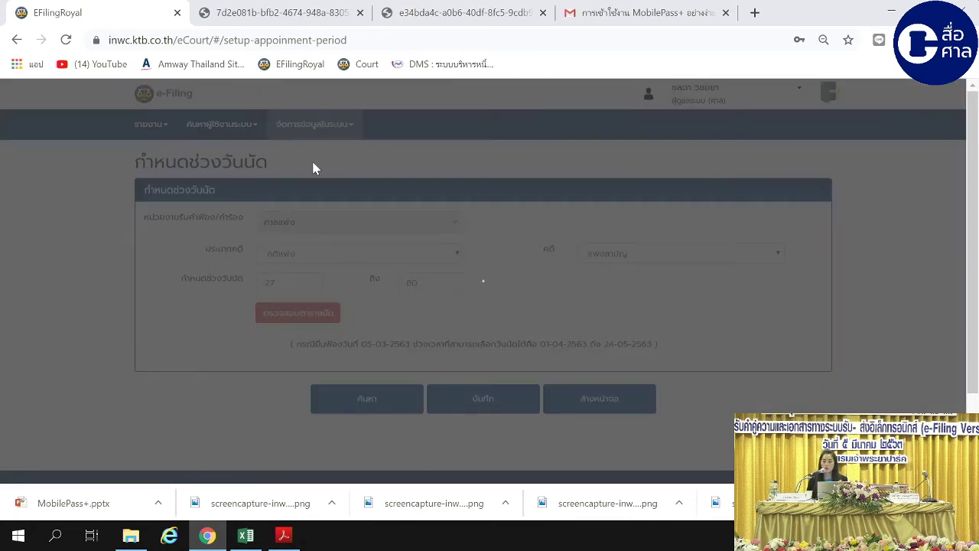
click(333, 125)
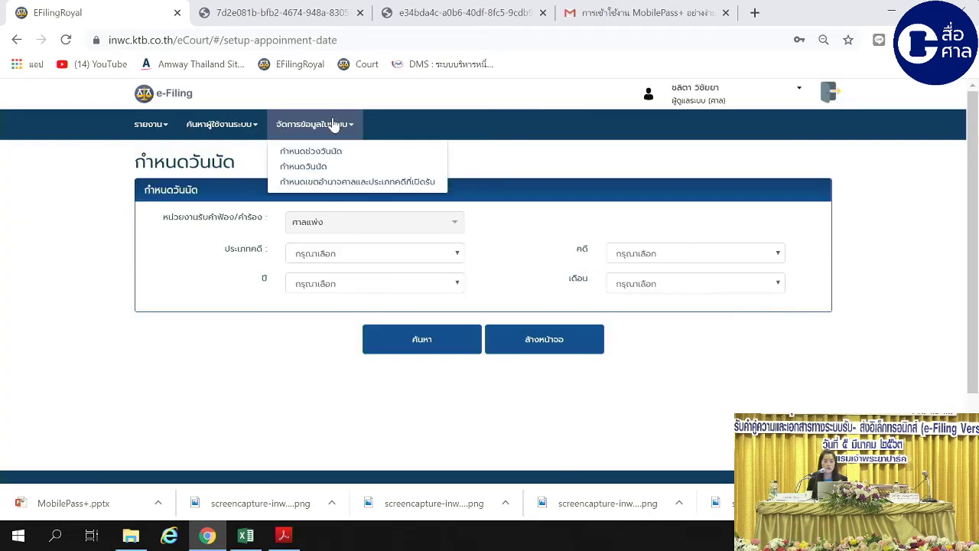
click(308, 168)
- Search the appointment dates for case type คดีแพ่ง, case แพ่งสามัญ, year 2563 and month มิถุนายน
click(327, 258)
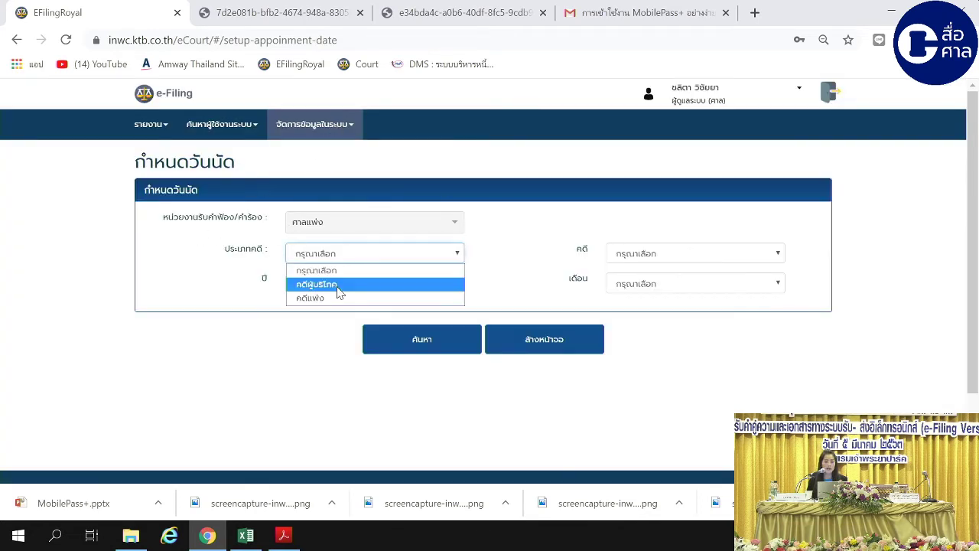
click(322, 296)
click(698, 262)
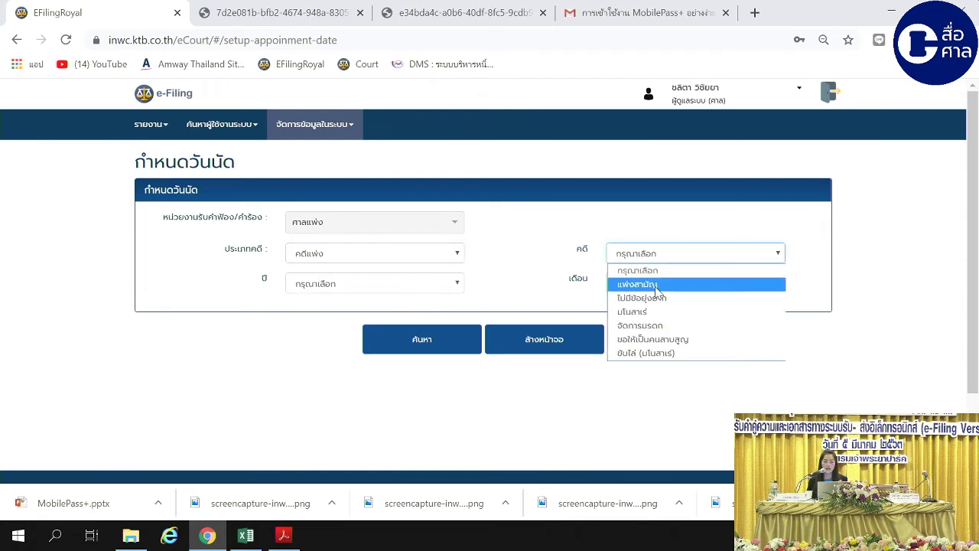
click(656, 285)
click(393, 285)
click(355, 312)
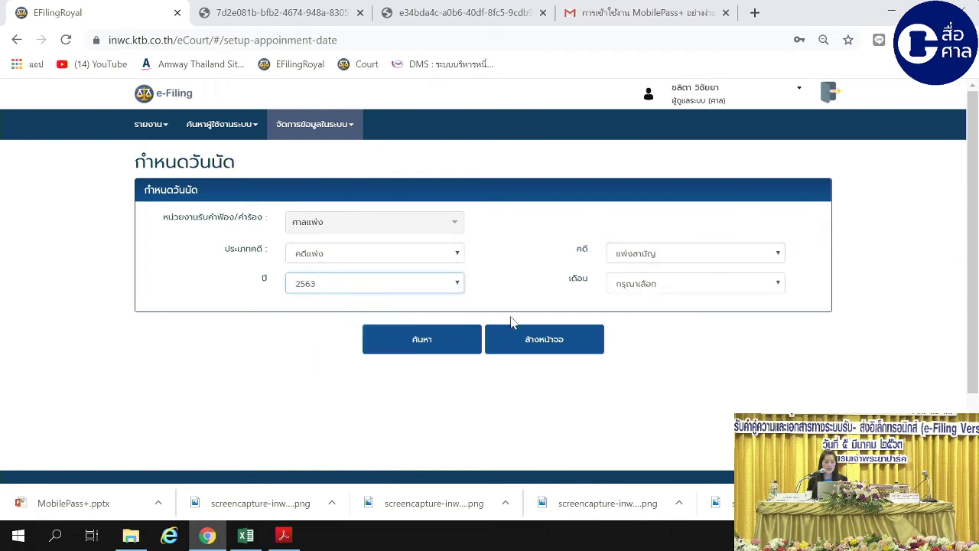
click(680, 283)
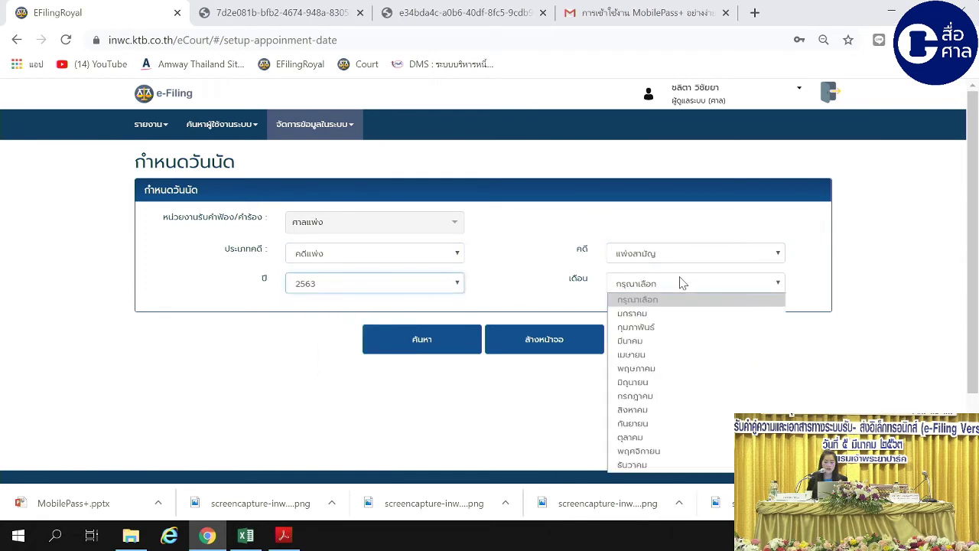
click(686, 382)
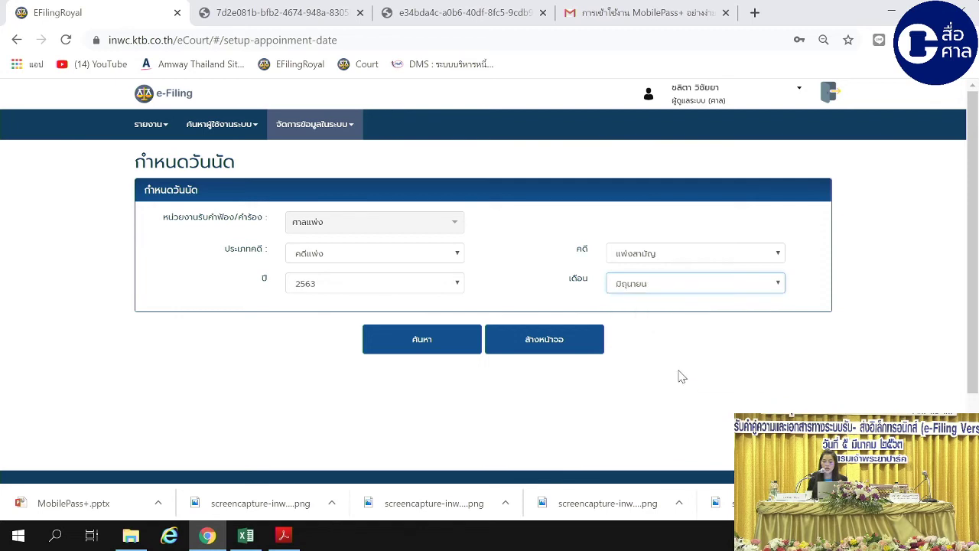
click(432, 351)
- Select จันทร์, อังคาร and พุธ as the appointment days in the daily schedule form (สร้างตารางรับงานตามวัน)
scroll(432, 350, down, 2)
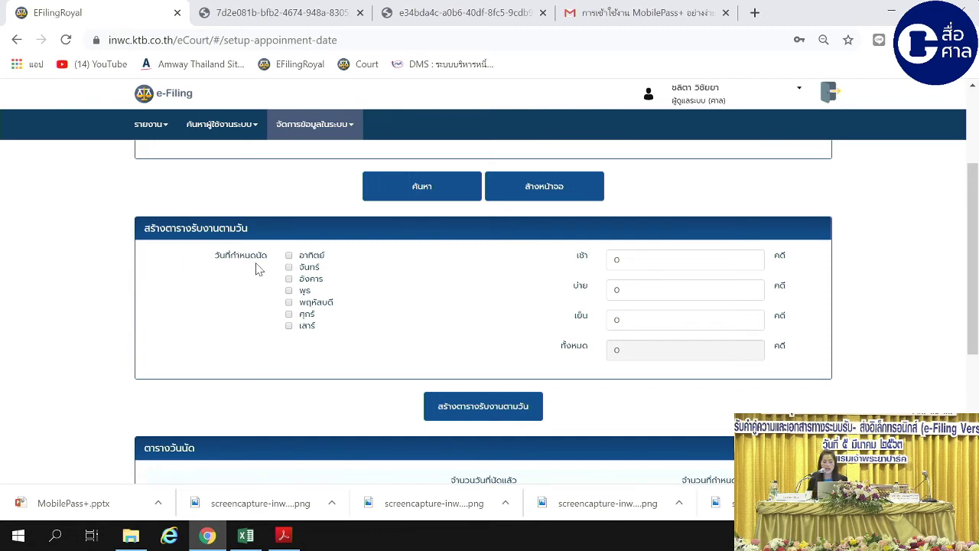
click(288, 267)
click(288, 278)
click(289, 290)
- Set the daily case quotas to 2 for เช้า, 2 for บ่าย and 1 for เย็น, and look over the appointment table (ตารางวันนัด)
click(753, 256)
click(753, 286)
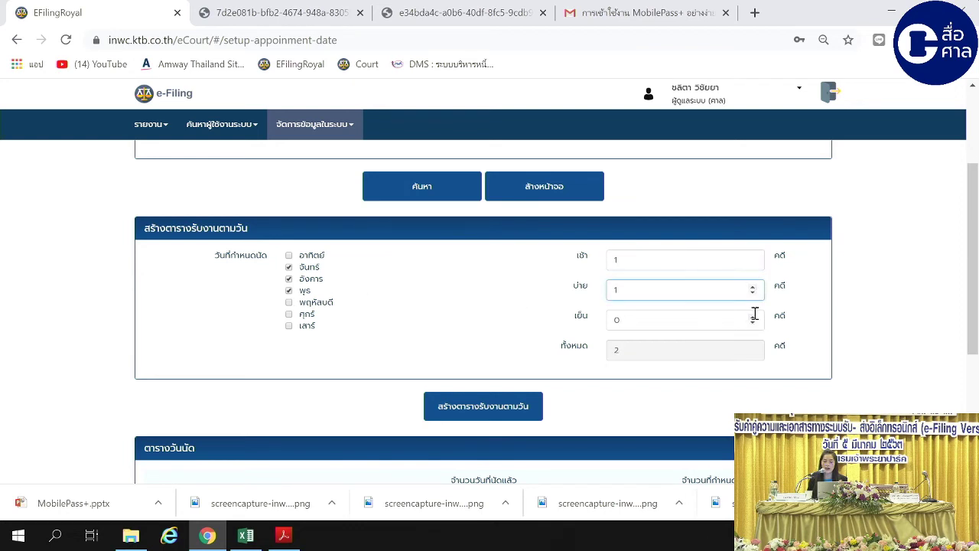
click(753, 316)
click(753, 257)
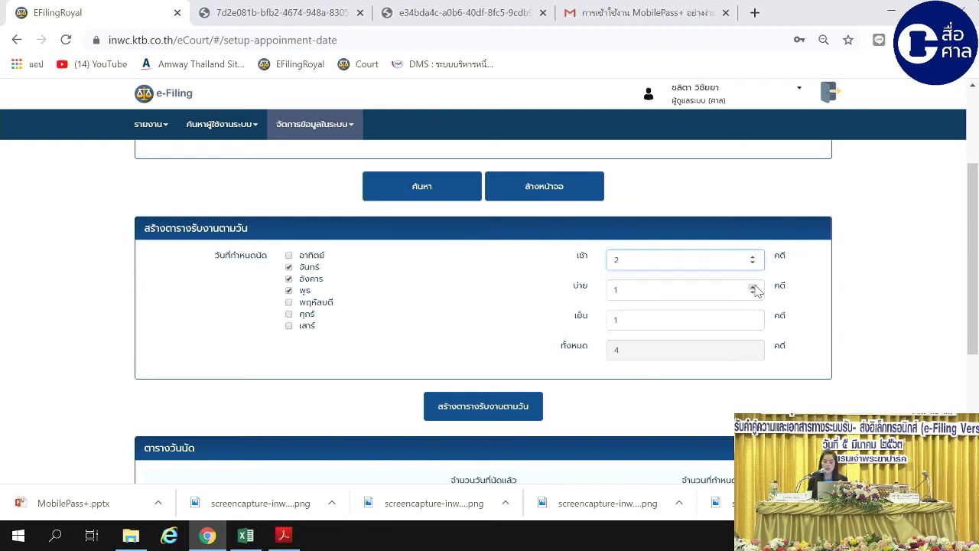
click(753, 286)
scroll(612, 390, down, 1)
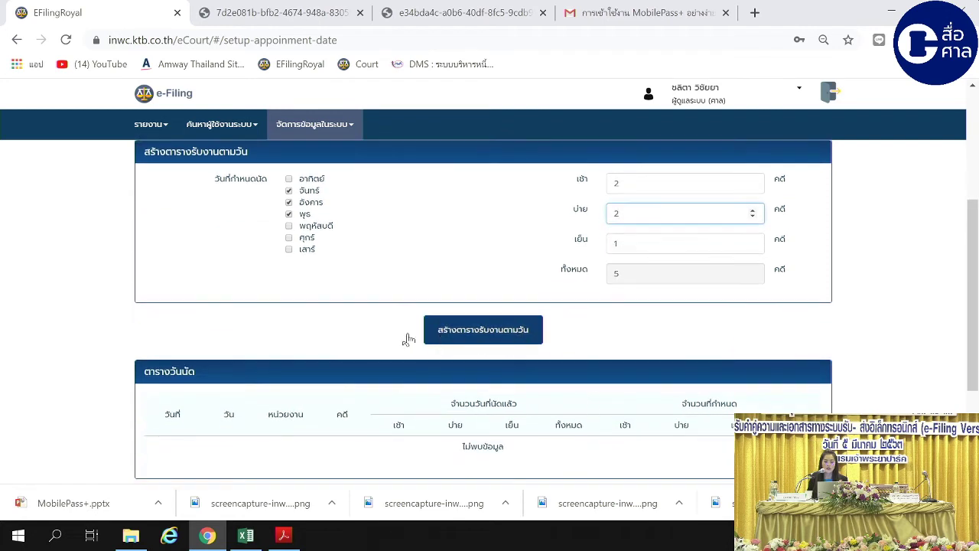
scroll(532, 362, down, 2)
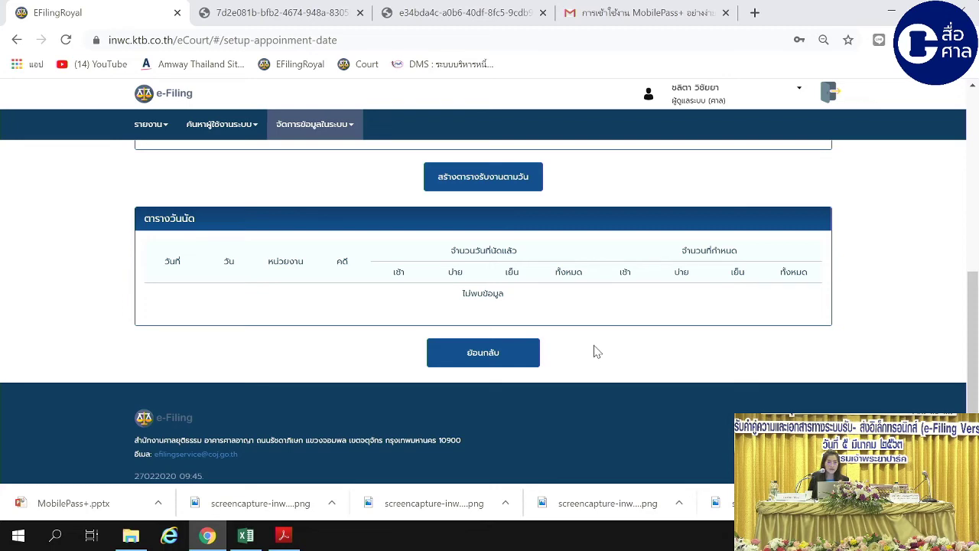
scroll(605, 197, up, 6)
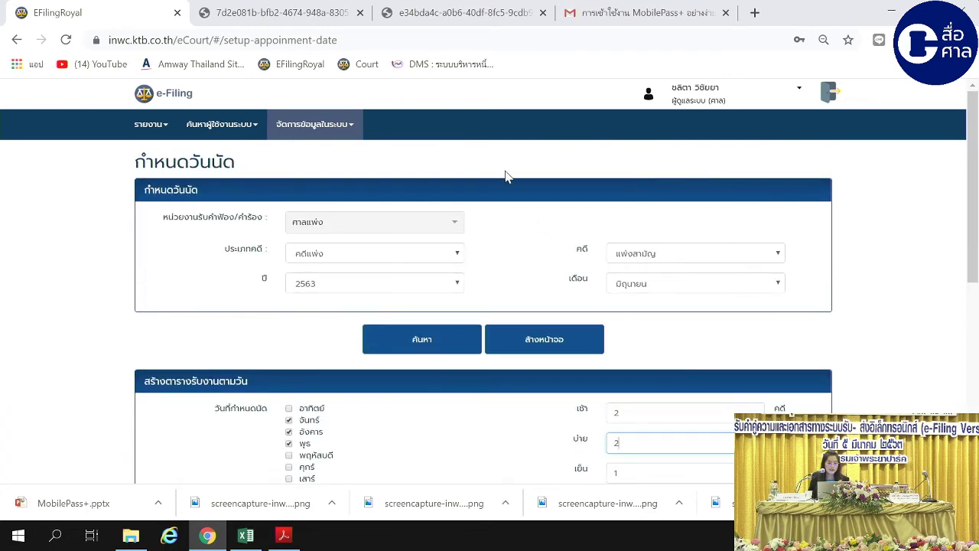
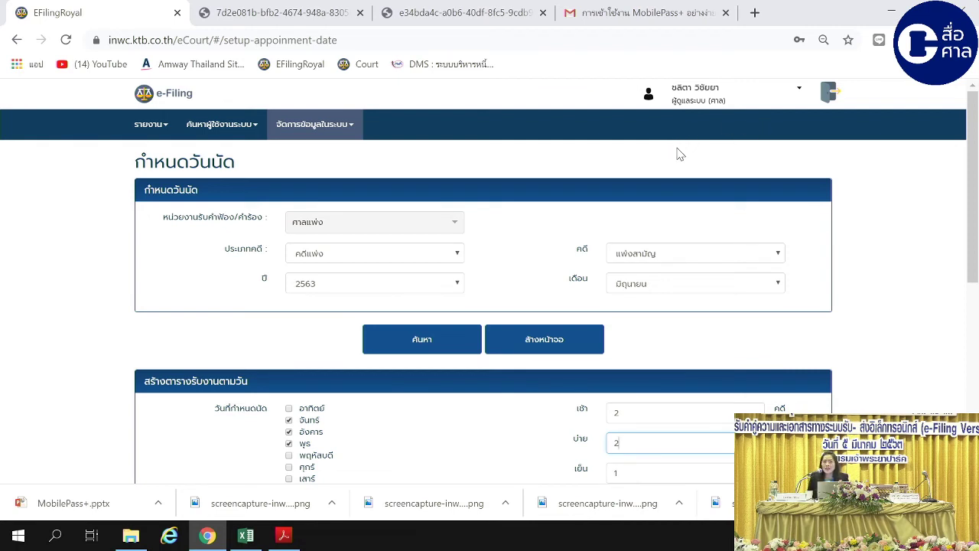
- Switch the account to the central administrator role ผู้ดูแลระบบ (ส่วนกลาง) and look over the available roles
click(798, 102)
click(750, 221)
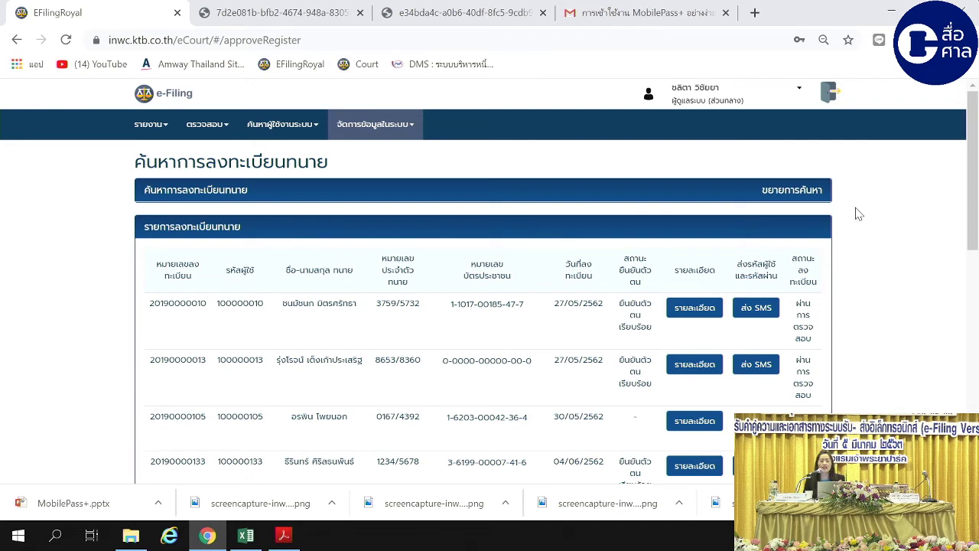
click(798, 90)
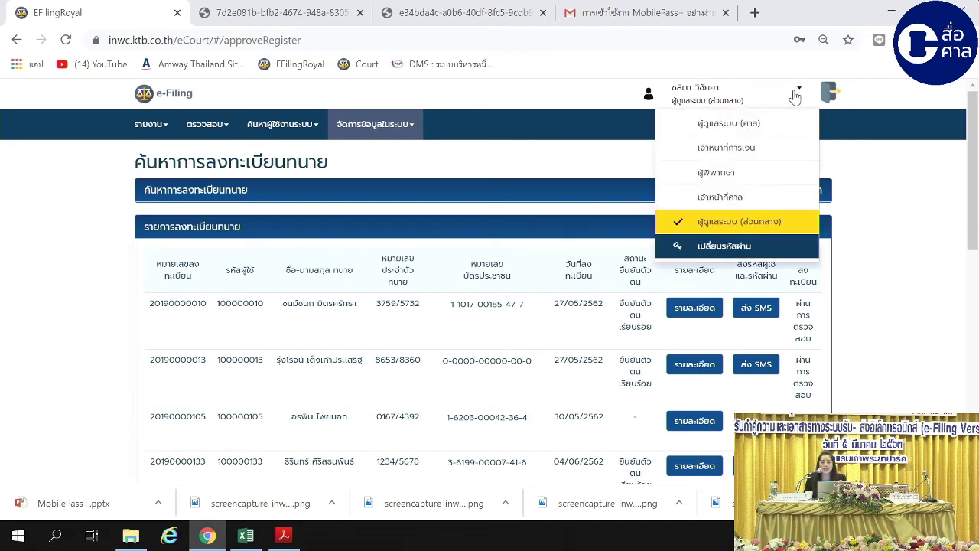
click(883, 235)
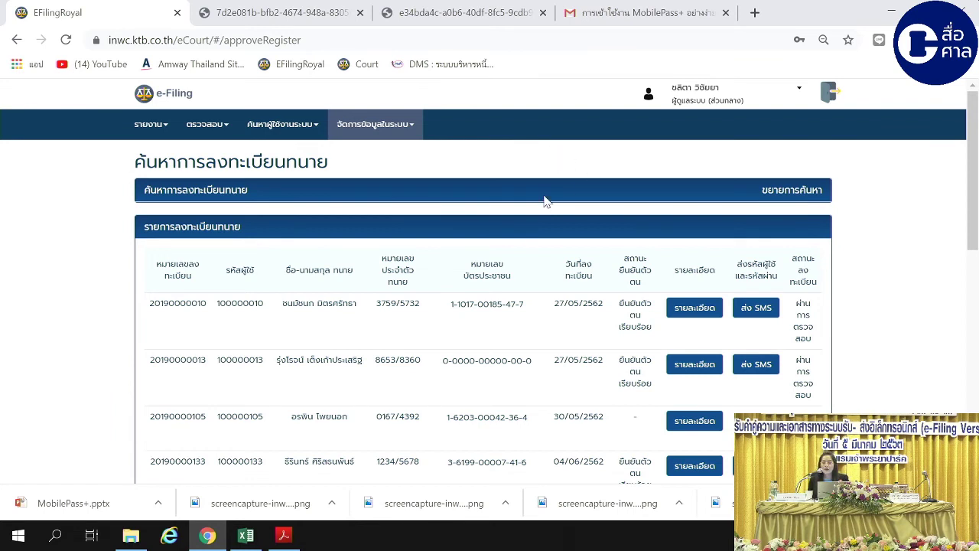
- Switch back to the court administrator role ผู้ดูแลระบบ (ศาล) and open the appointment period setup page (กำหนดช่วงวันนัด)
click(798, 93)
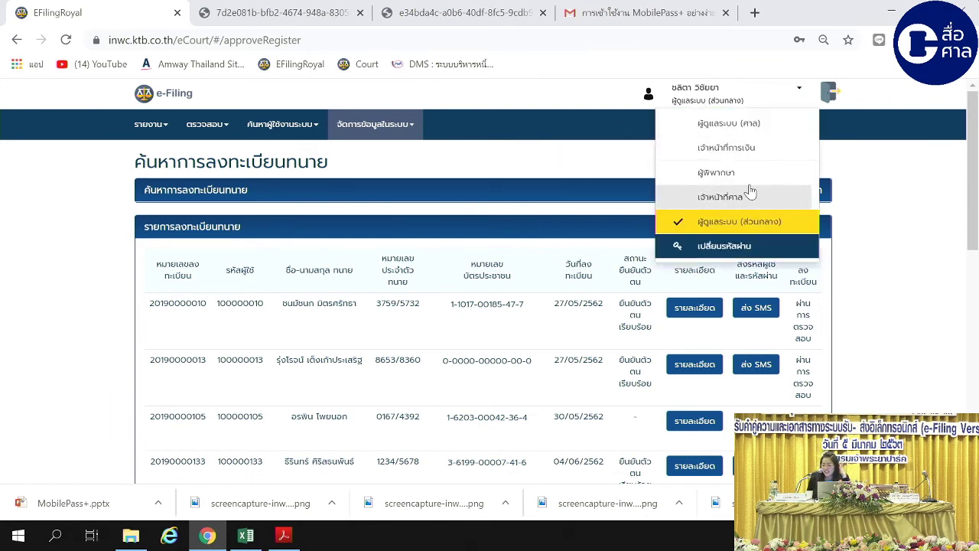
click(728, 123)
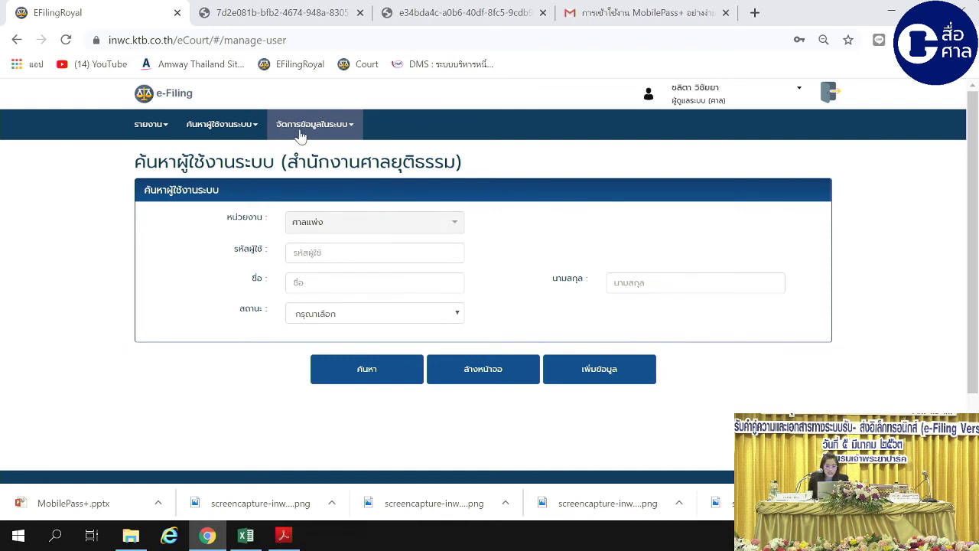
click(349, 132)
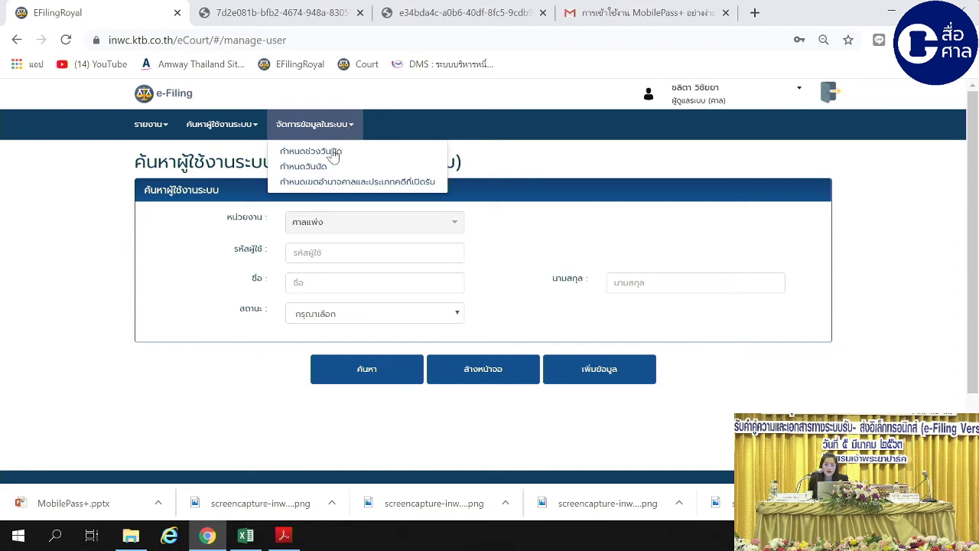
click(334, 153)
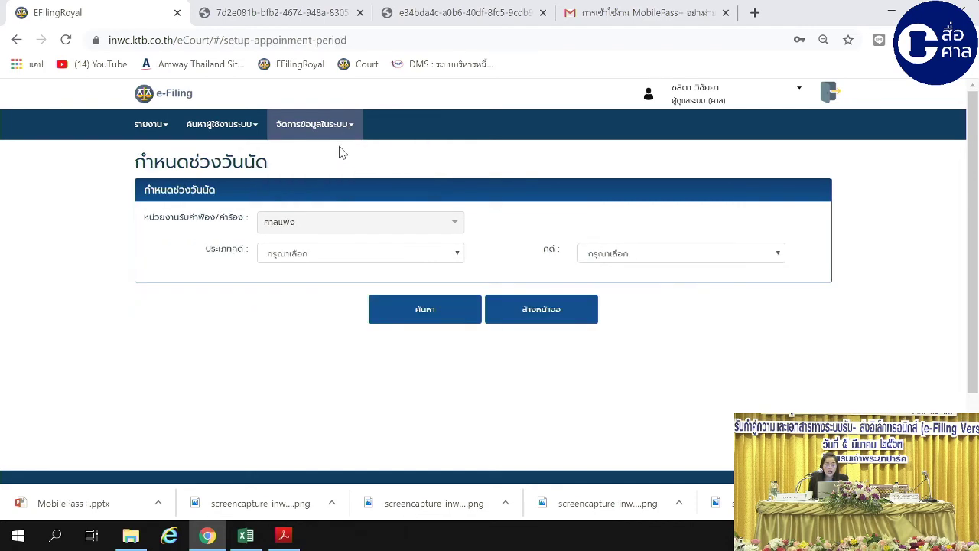
- Search the appointment period settings for case type คดีผู้บริโภค and petitioner type ผู้ประกอบธุรกิจเป็นโจทก์
click(458, 254)
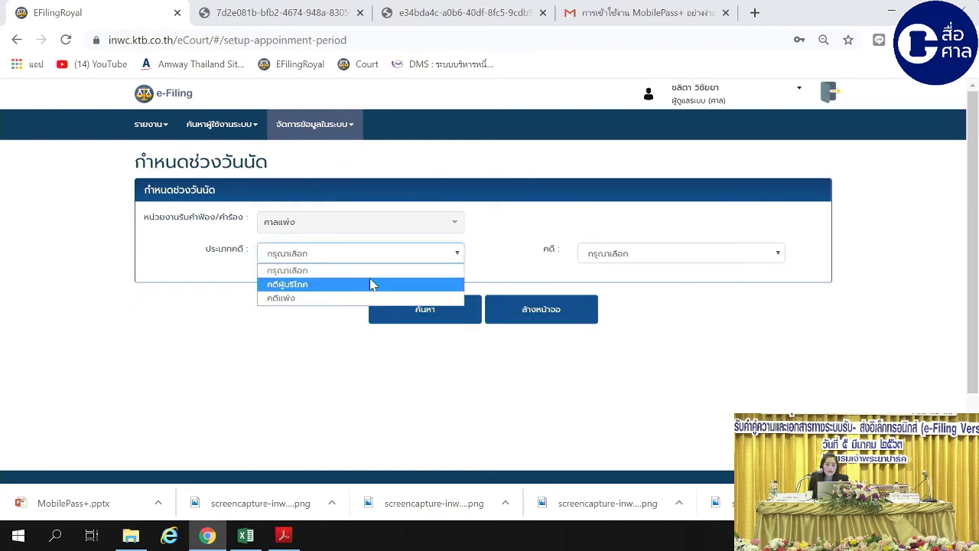
click(370, 280)
click(631, 255)
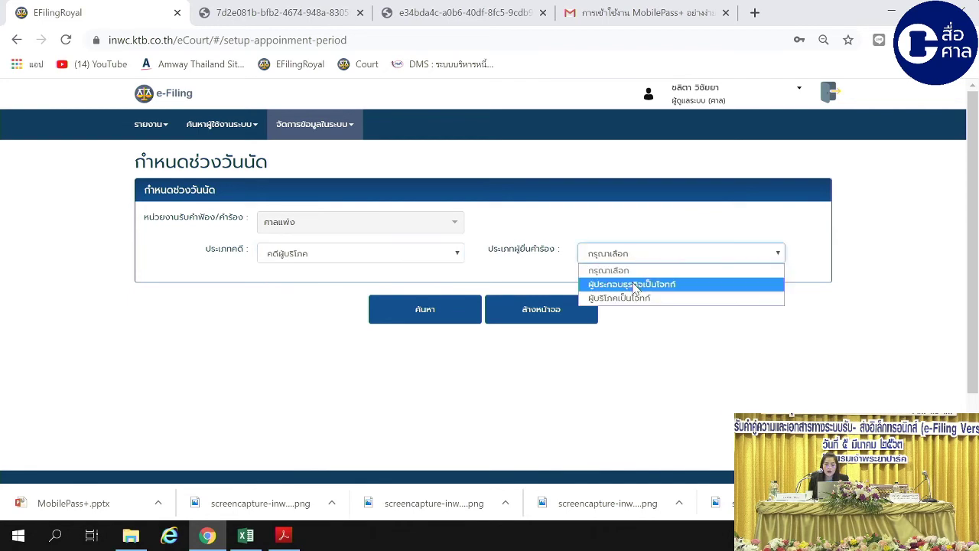
click(629, 281)
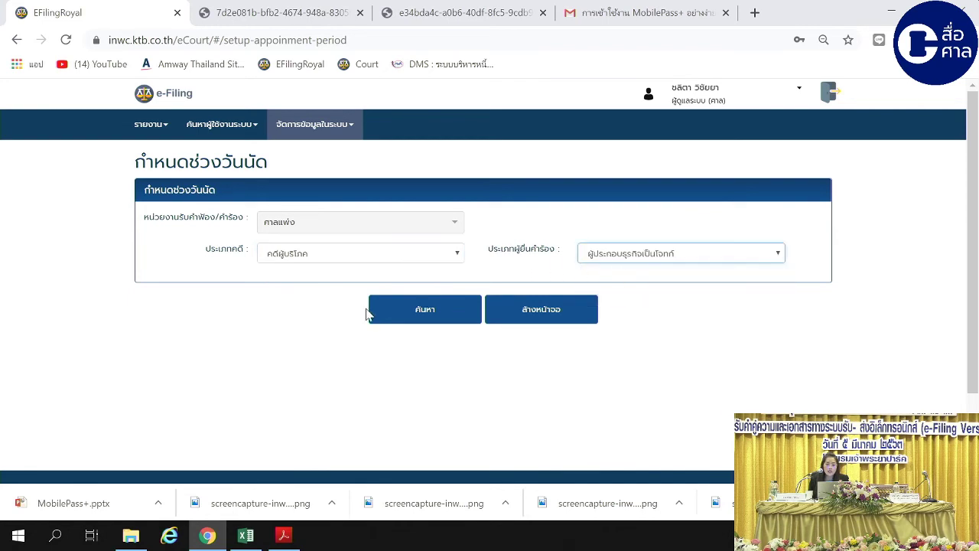
click(398, 319)
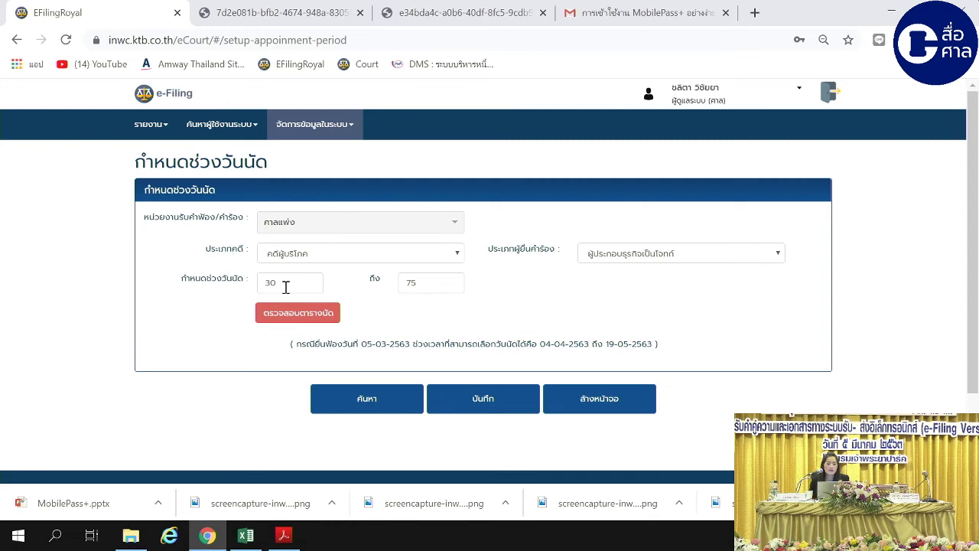
click(329, 137)
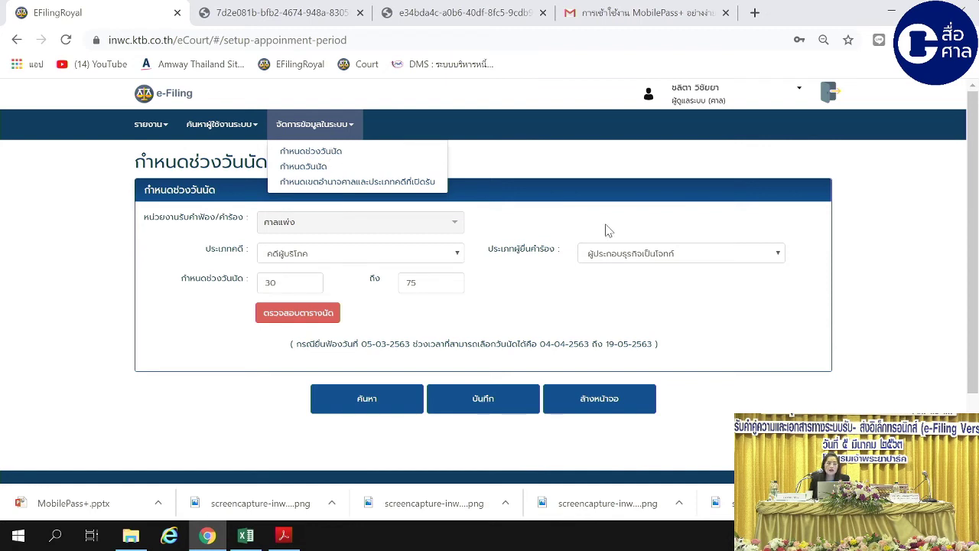
click(162, 348)
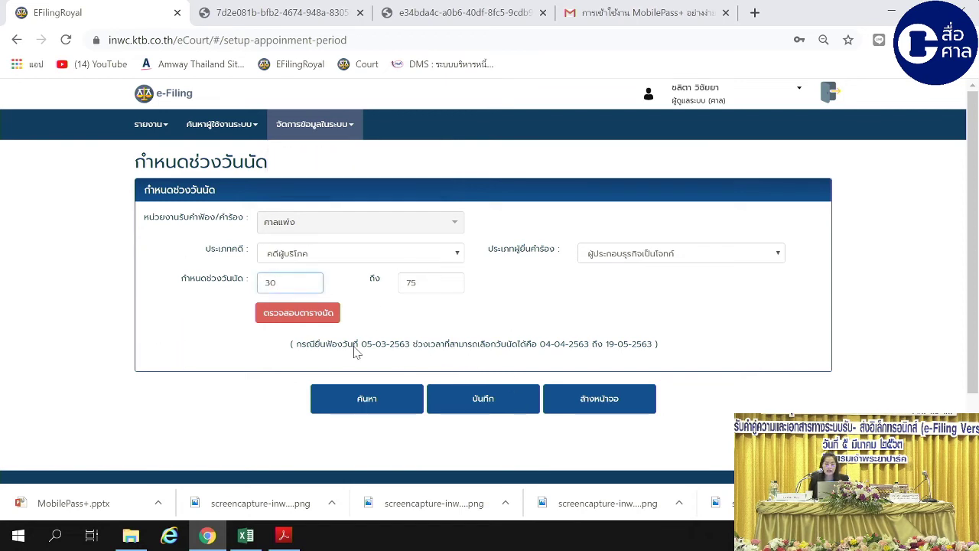
- Change the appointment period selection to case type คดีแพ่ง and case จัดการมรดก
click(380, 255)
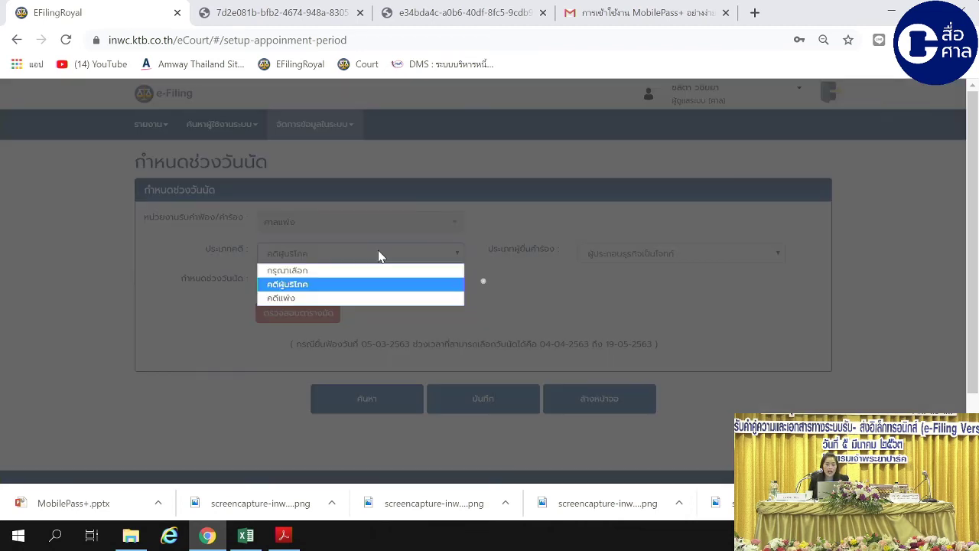
click(343, 299)
click(631, 257)
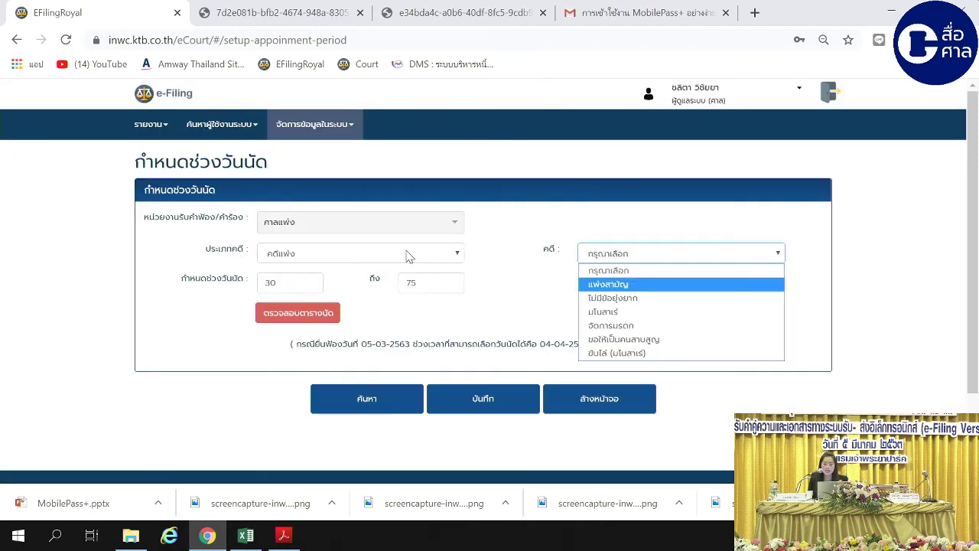
click(647, 328)
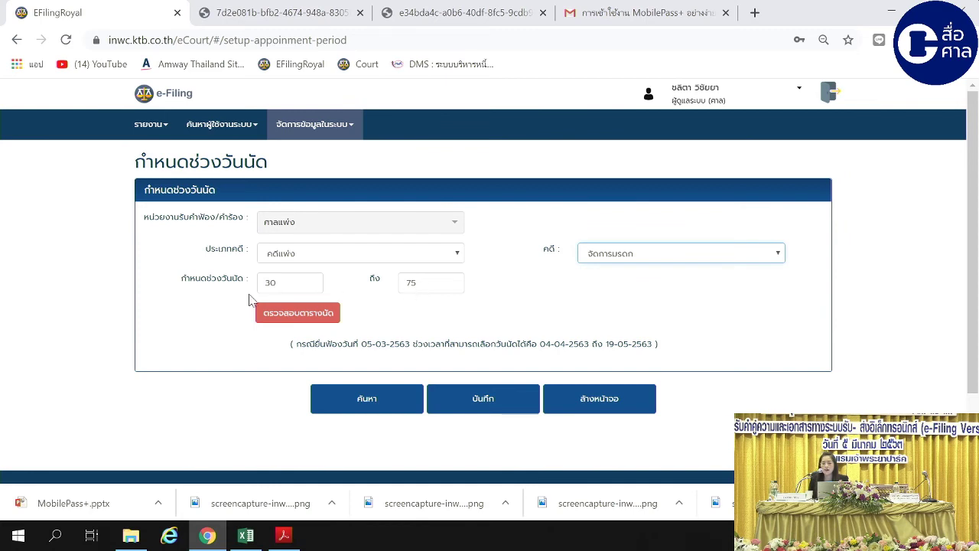
click(286, 282)
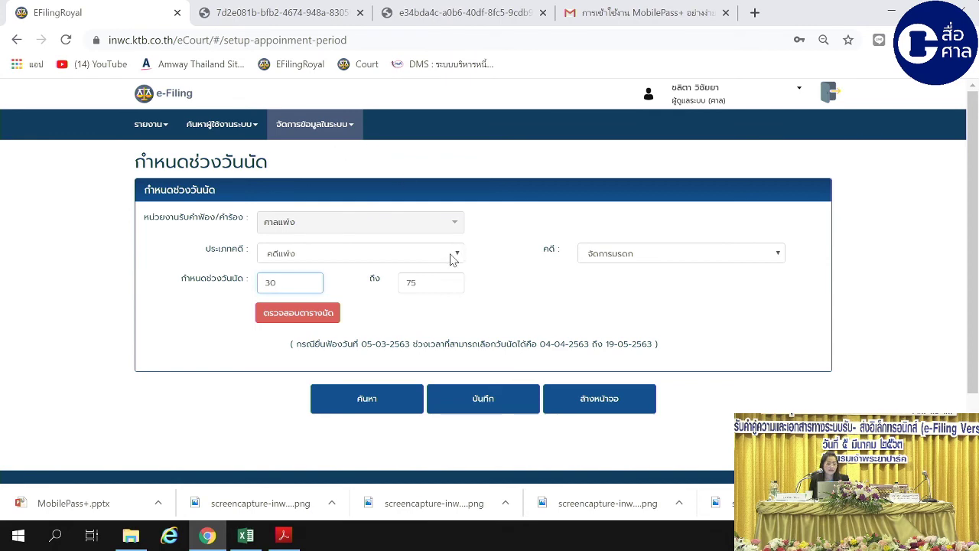
- Set the case type to คดีผู้บริโภค and look over the petitioner type options without selecting one
click(611, 263)
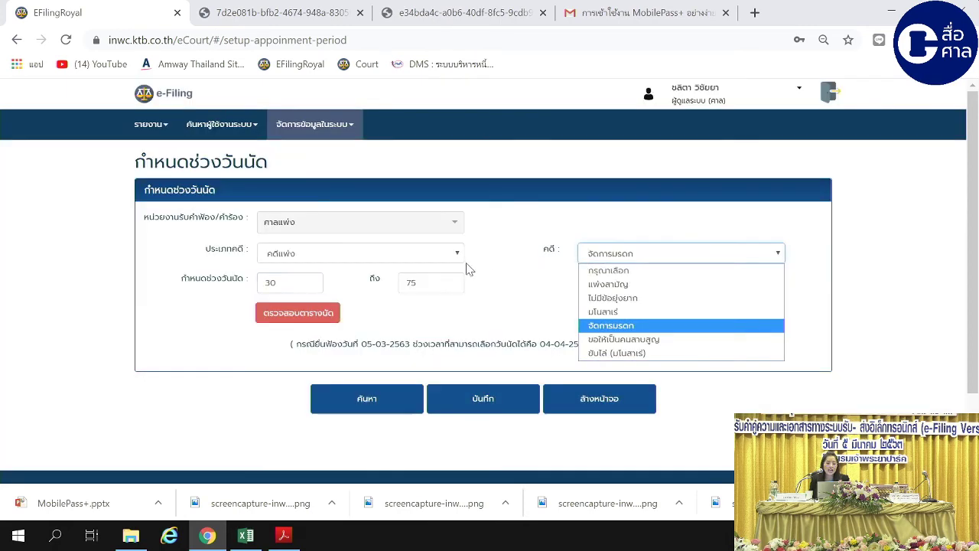
click(413, 258)
click(356, 287)
click(705, 260)
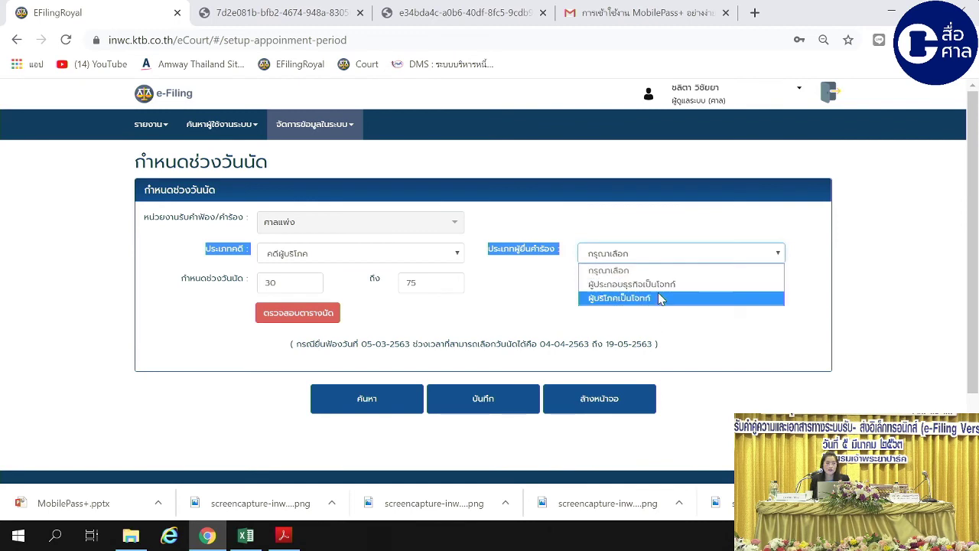
click(705, 326)
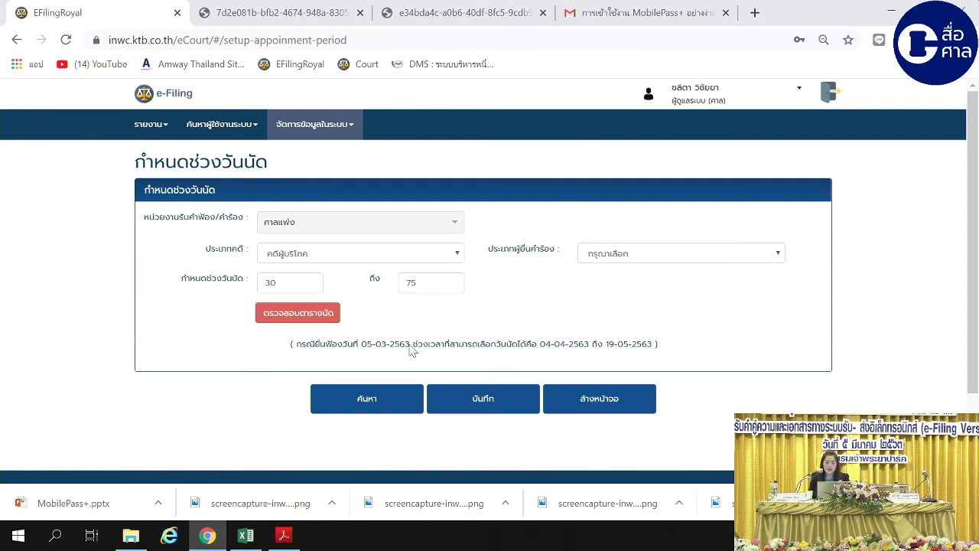
- Open the appointment date setup page (กำหนดวันนัด) and choose case type คดีผู้บริโภค with petitioner type ผู้ประกอบธุรกิจเป็นโจทก์
click(317, 130)
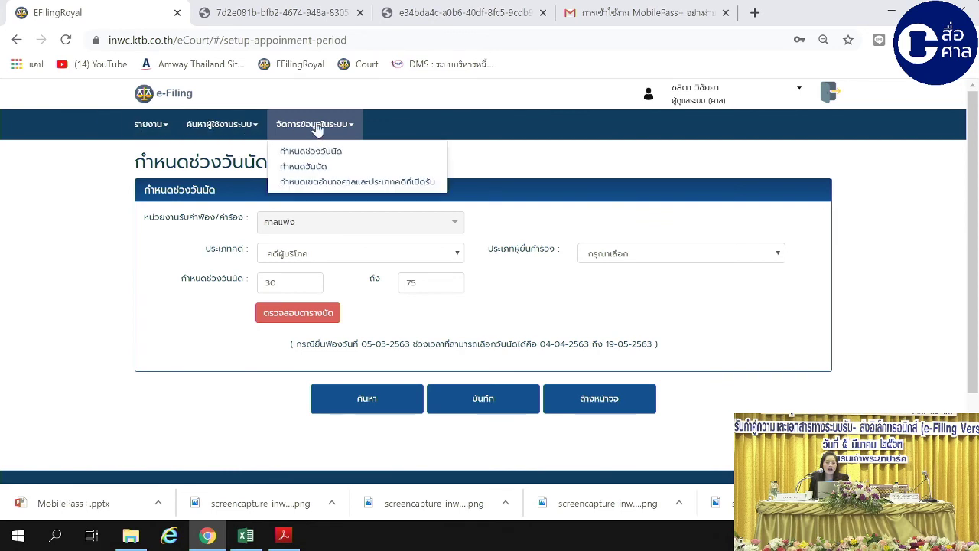
click(313, 167)
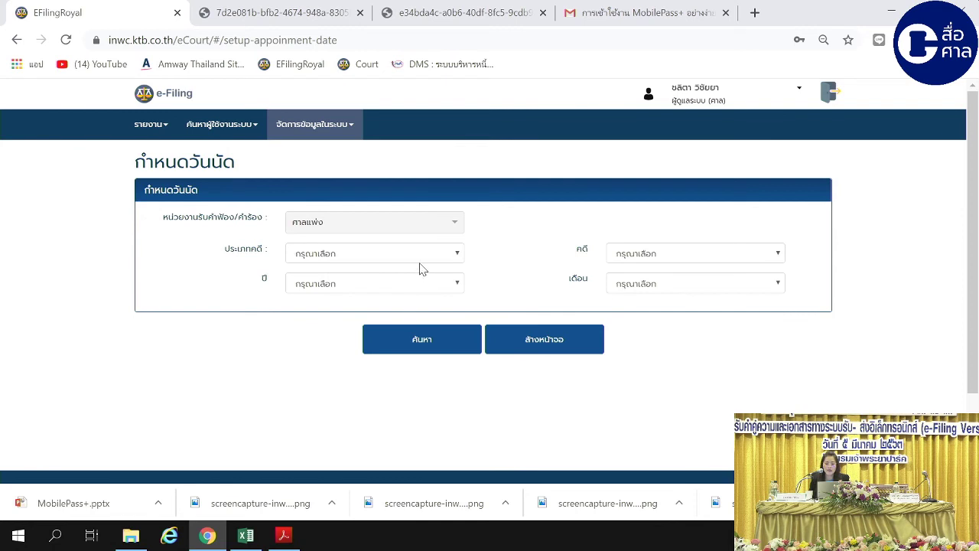
click(455, 254)
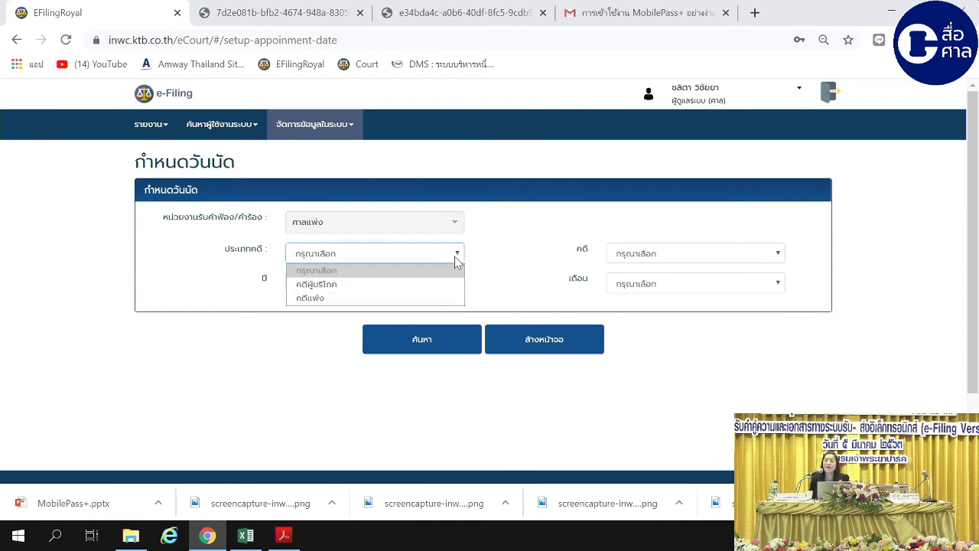
click(388, 285)
click(649, 258)
click(650, 285)
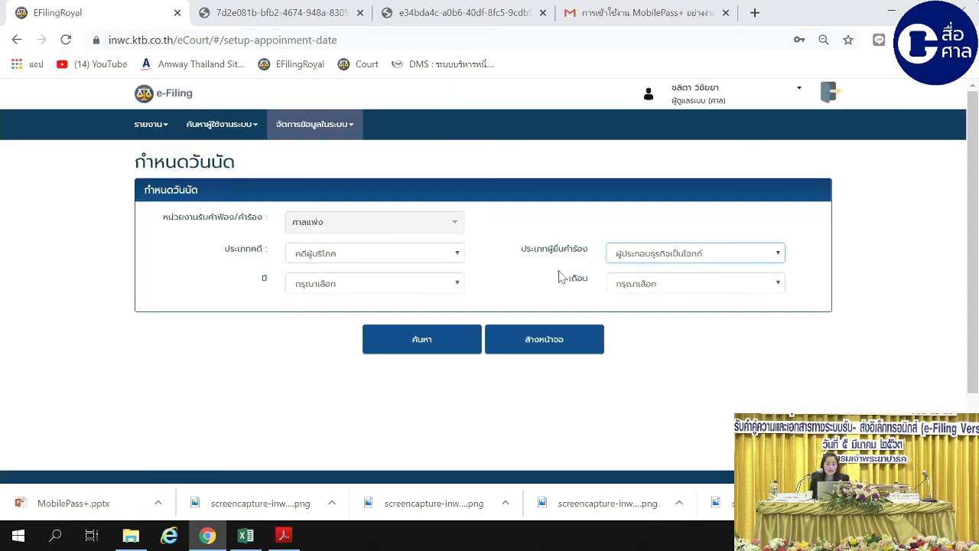
- Set the year to 2563 and the month to มิถุนายน, and search the appointment dates
click(434, 285)
click(357, 314)
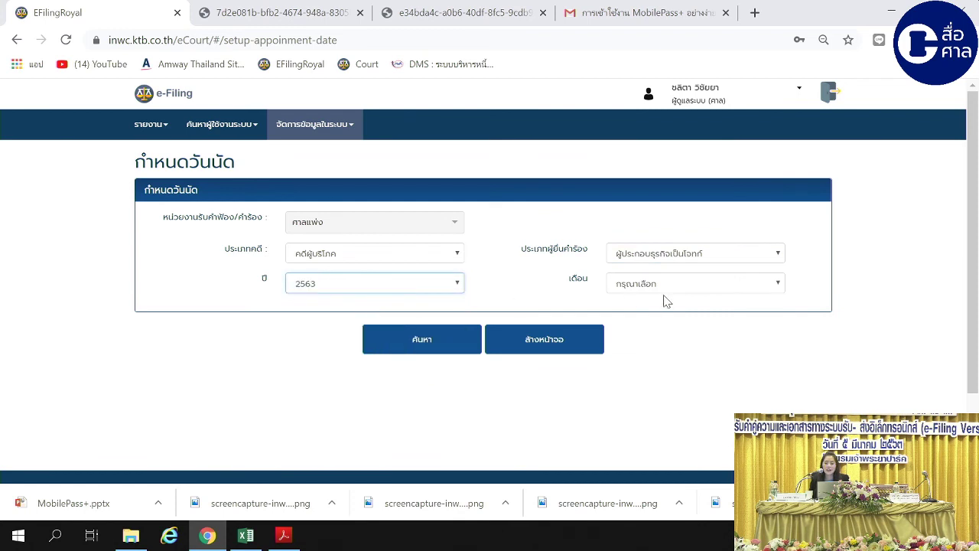
click(659, 286)
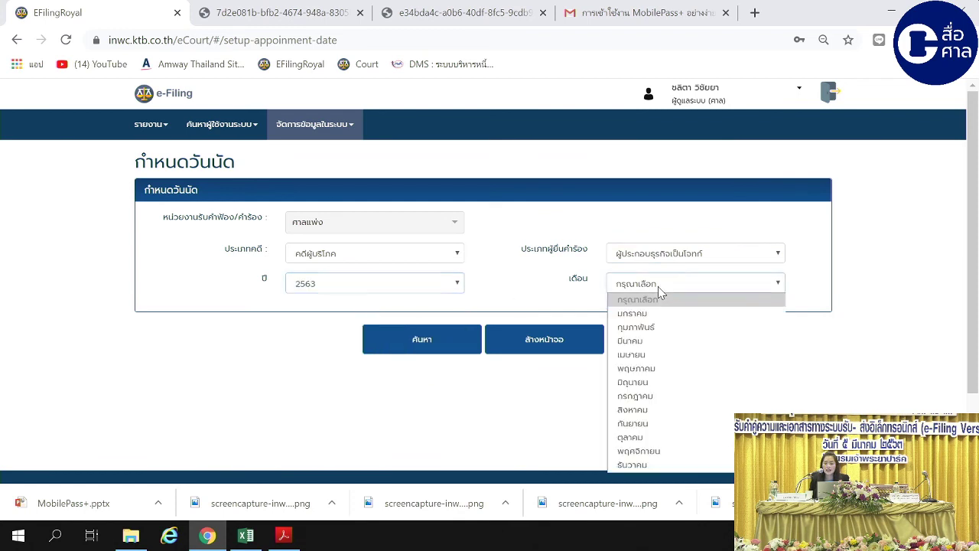
click(642, 382)
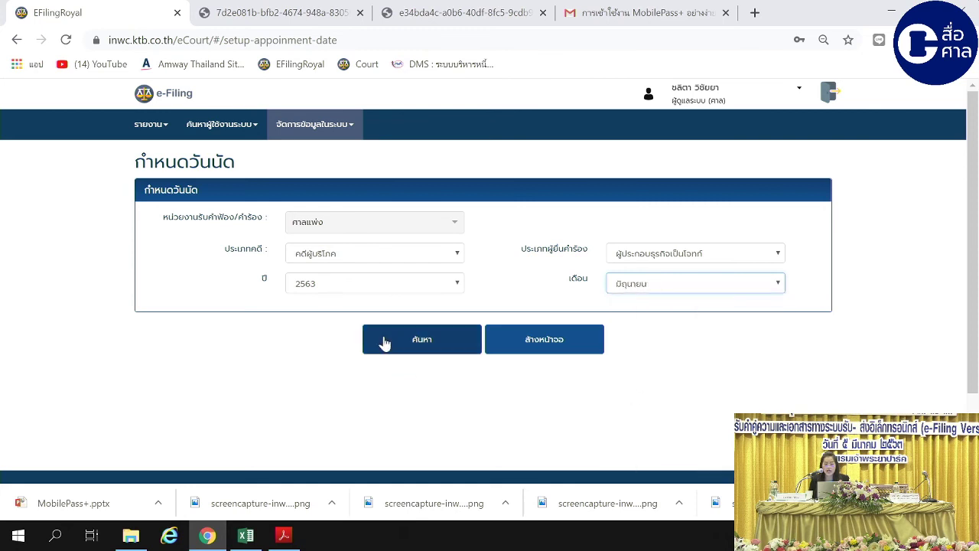
click(440, 348)
- In the daily schedule form, select อังคาร and set the morning, afternoon and evening quotas to 4 cases each
scroll(425, 398, down, 1)
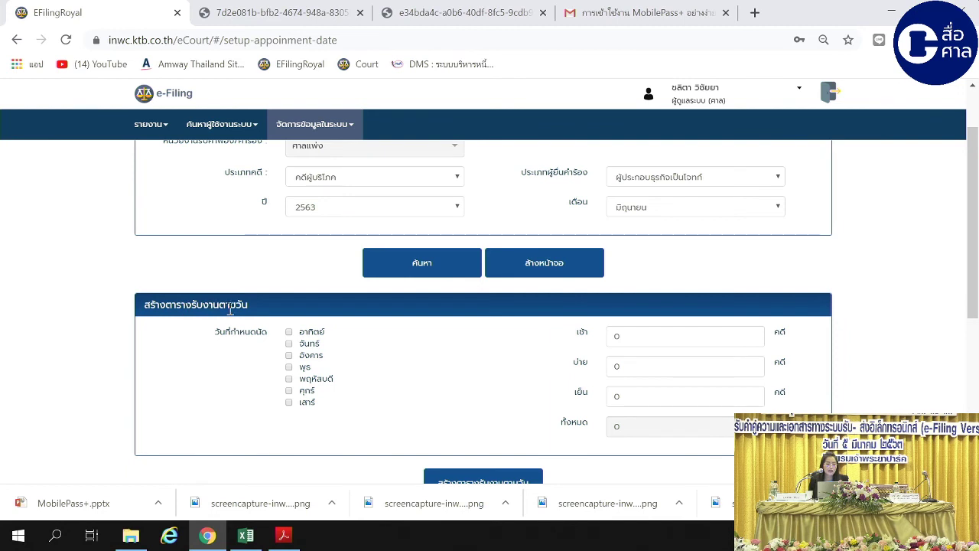
click(289, 356)
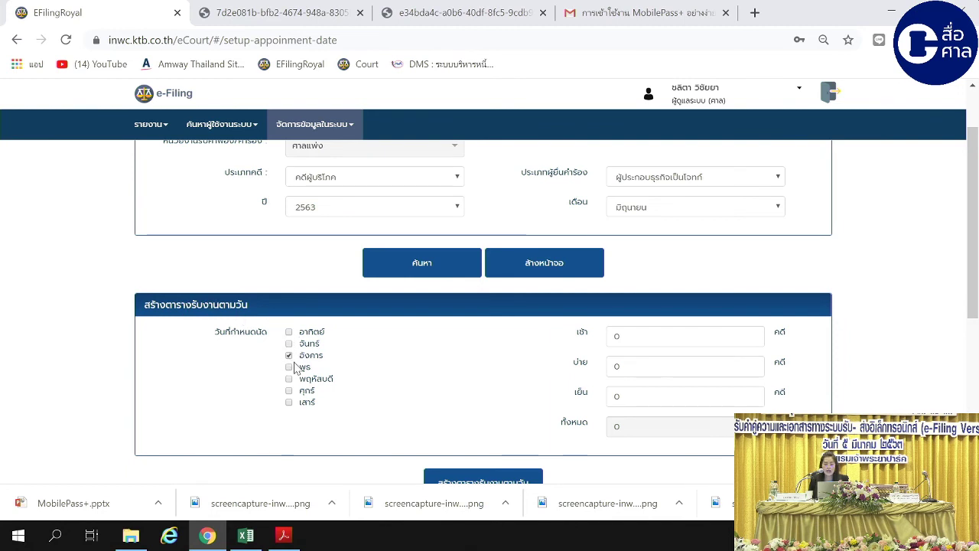
click(753, 334)
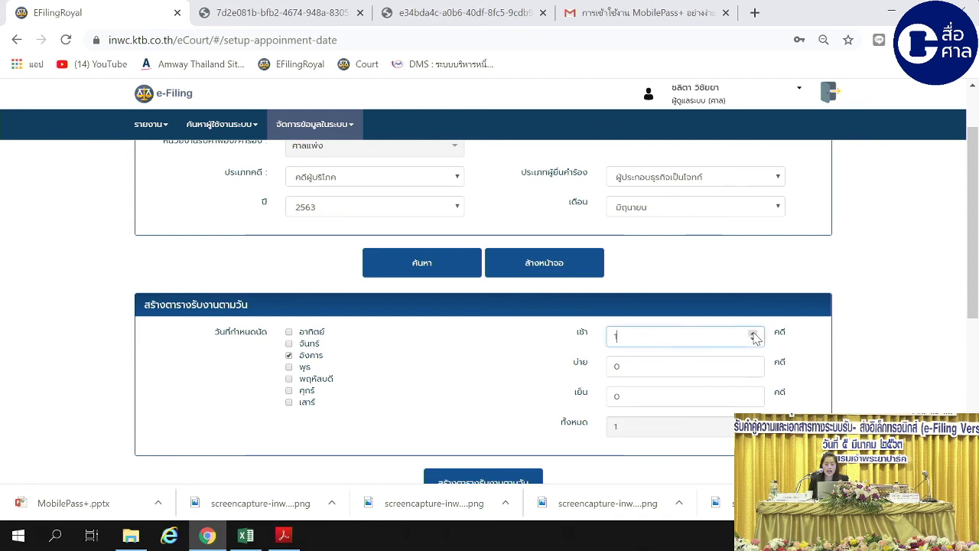
click(753, 334)
click(753, 334)
click(753, 334)
click(753, 364)
click(753, 364)
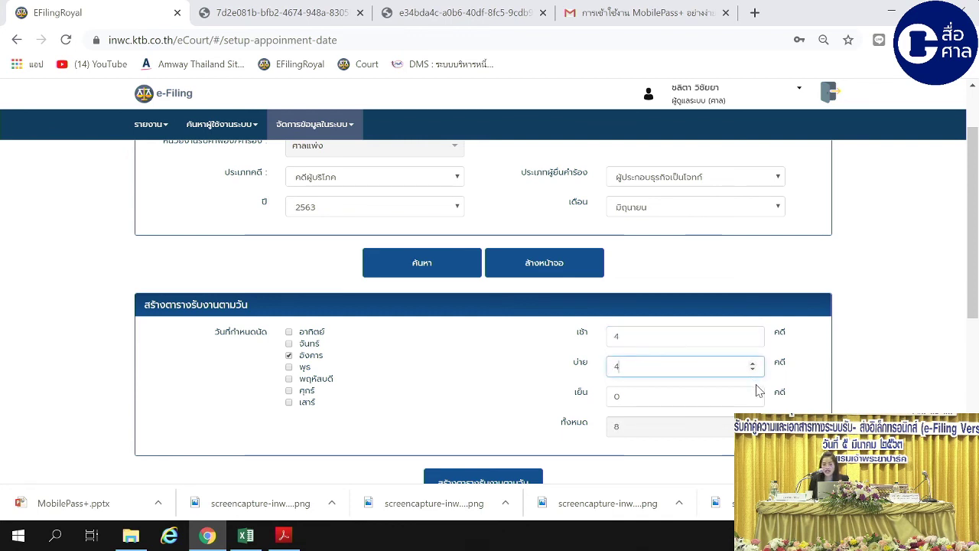
click(753, 394)
click(753, 395)
click(753, 394)
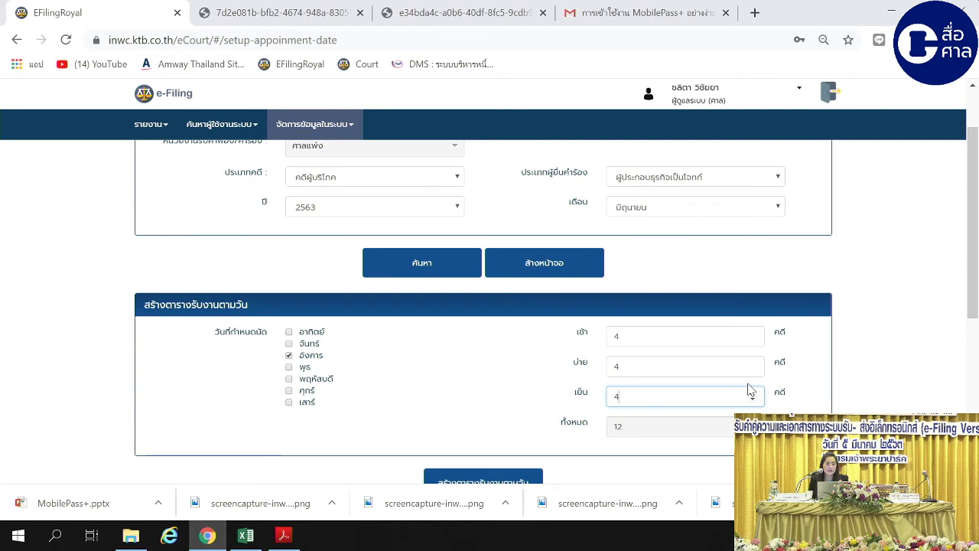
scroll(484, 452, down, 2)
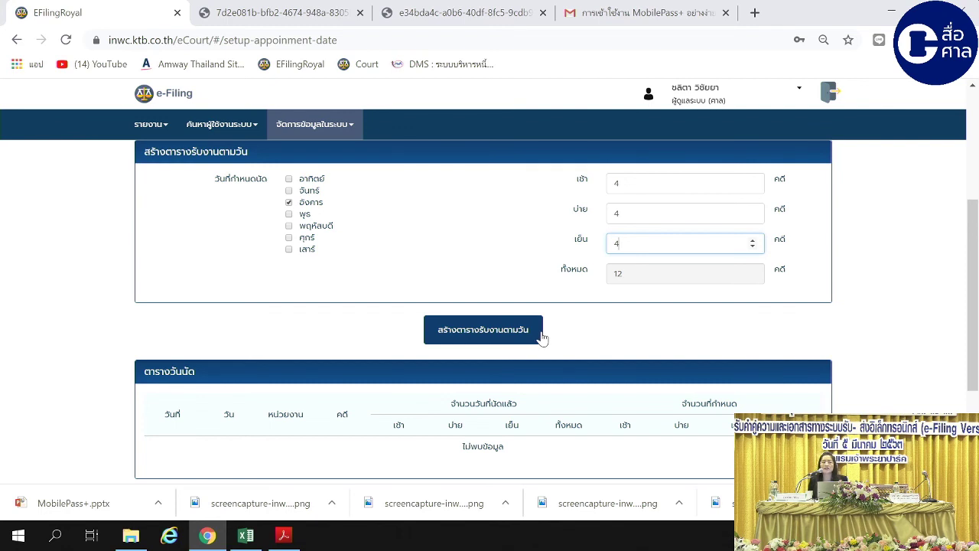
scroll(572, 297, up, 2)
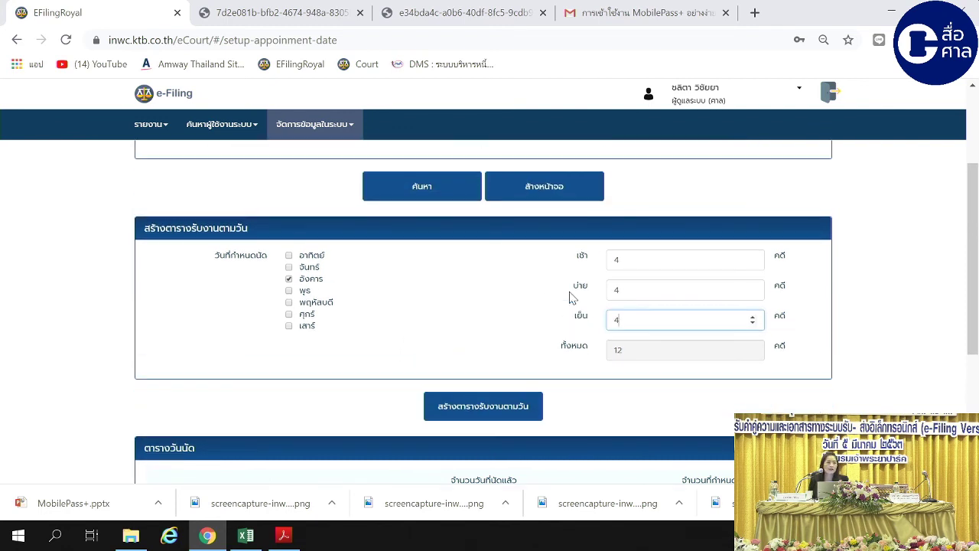
scroll(572, 297, up, 1)
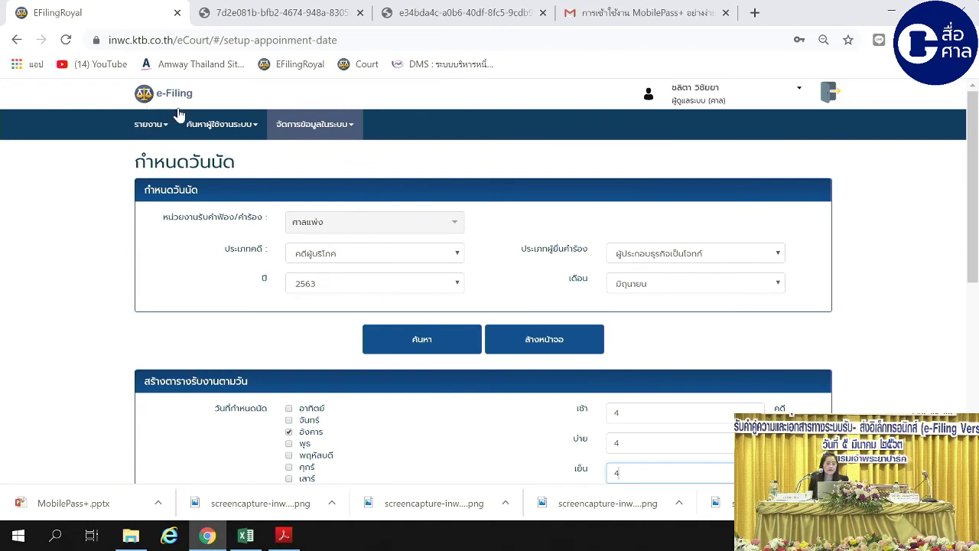